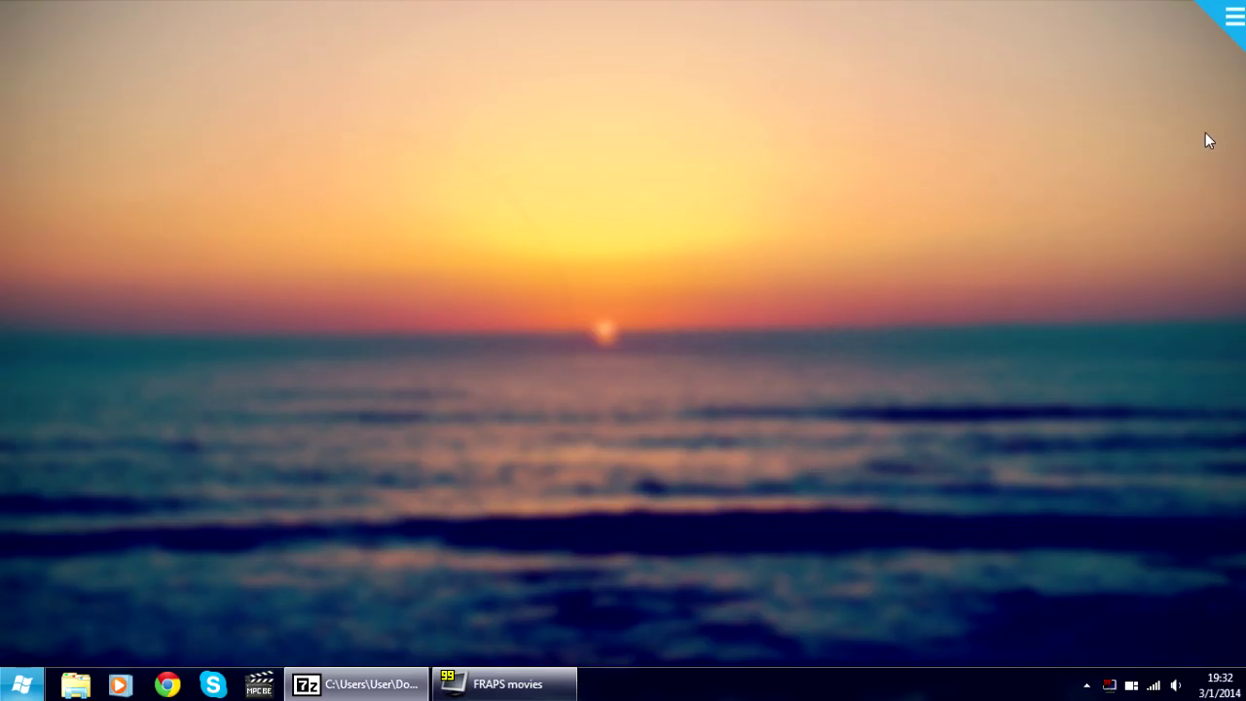
Add the CPU, Network and RAM meter panels from the Panels gallery.
{"action": "left_click", "coordinate": [1226, 12]}
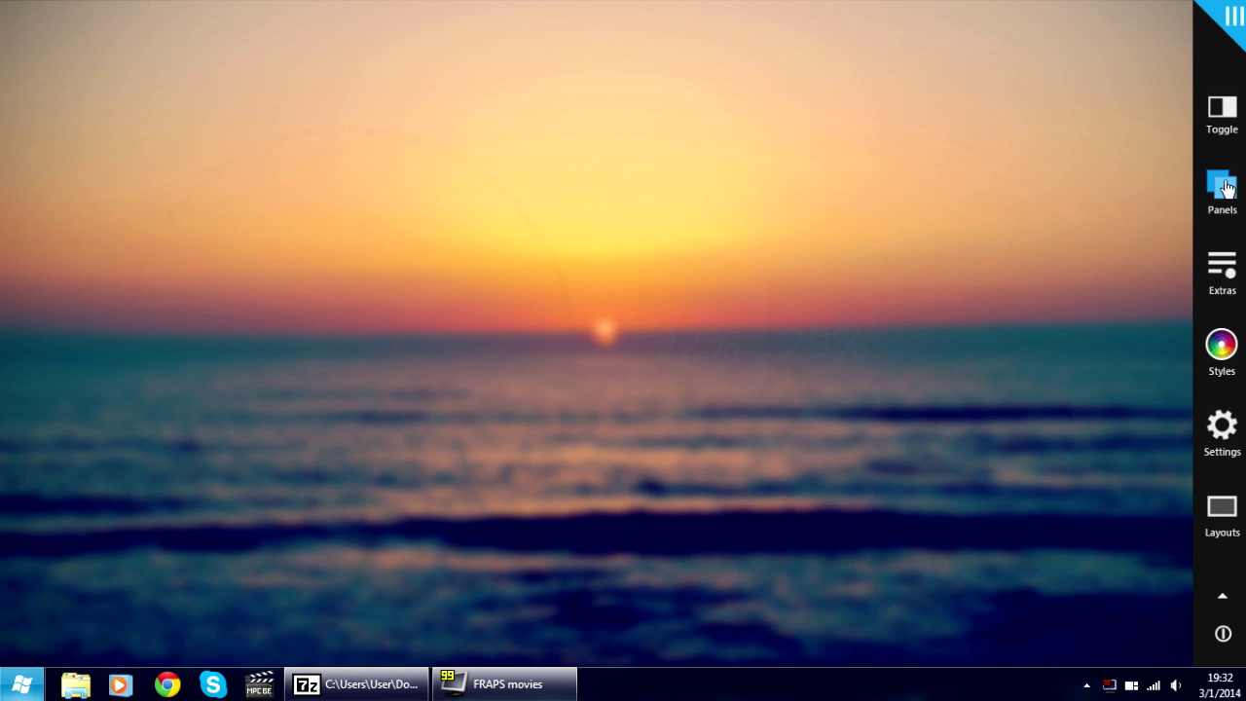
{"action": "left_click", "coordinate": [1225, 190]}
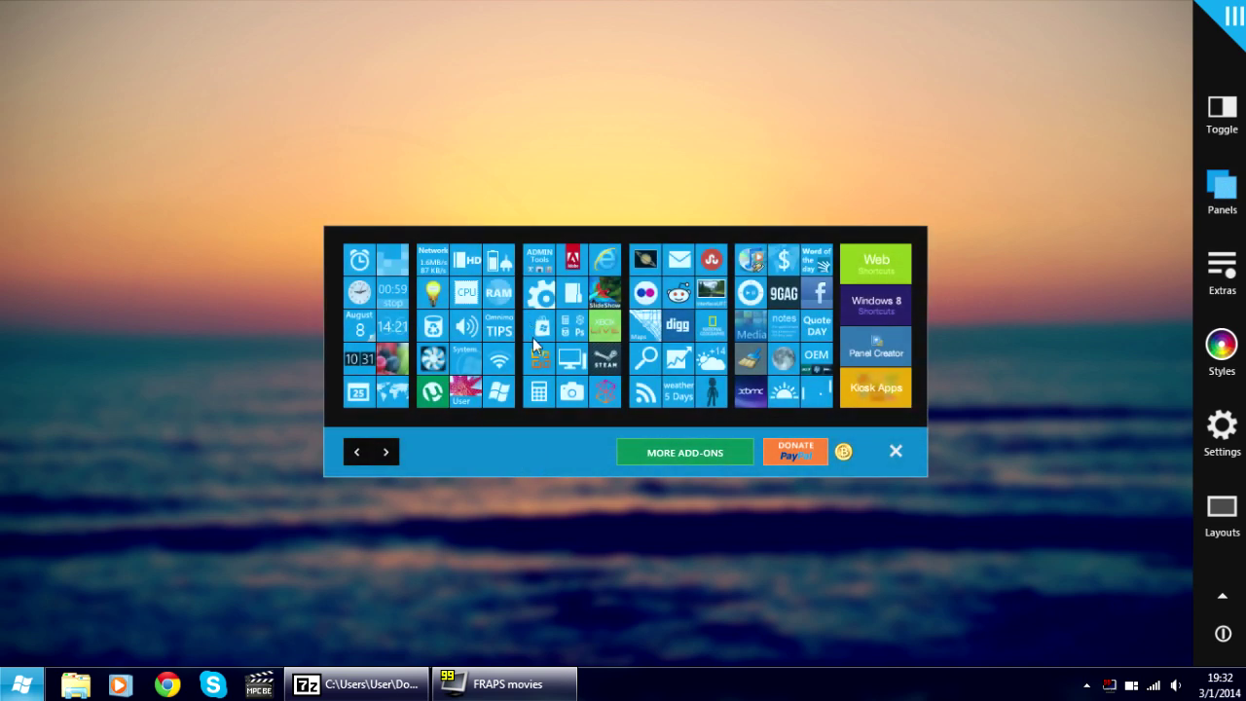
{"action": "left_click", "coordinate": [467, 292]}
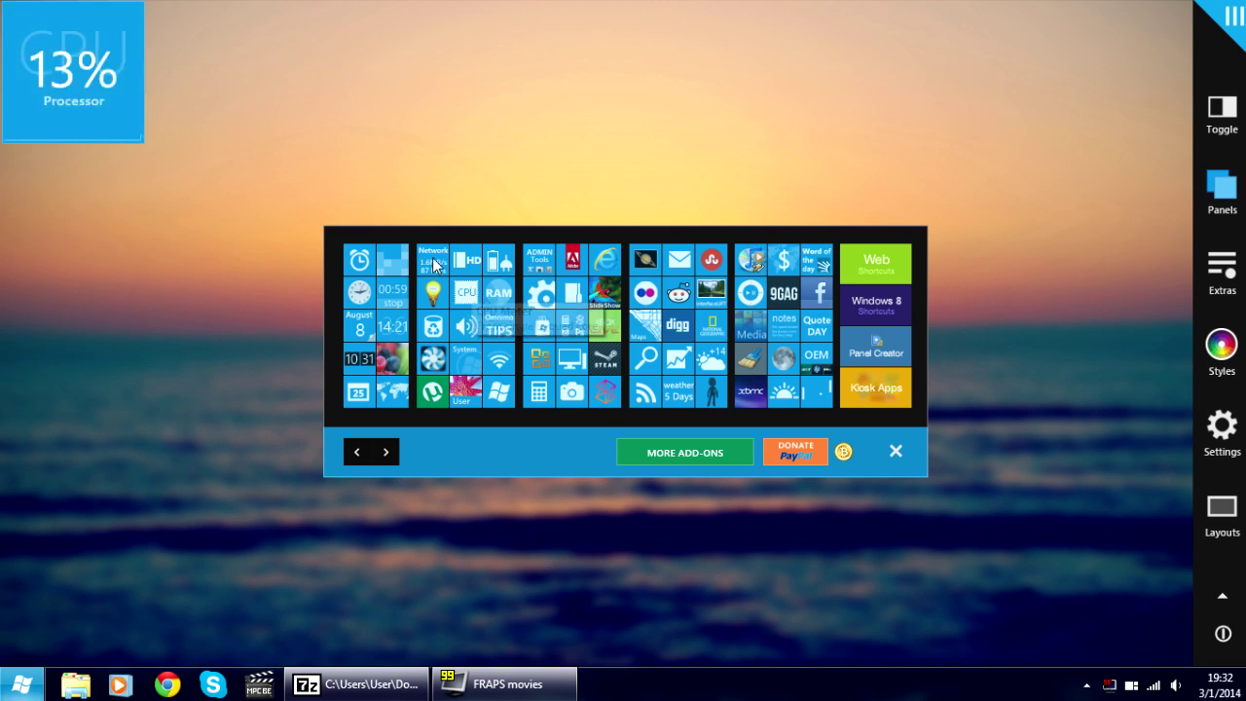
{"action": "left_click", "coordinate": [435, 264]}
{"action": "left_click", "coordinate": [498, 292]}
Line up the Memory and Network panels at the top-left and close the gallery.
{"action": "left_click_drag", "start_coordinate": [80, 90], "coordinate": [396, 119]}
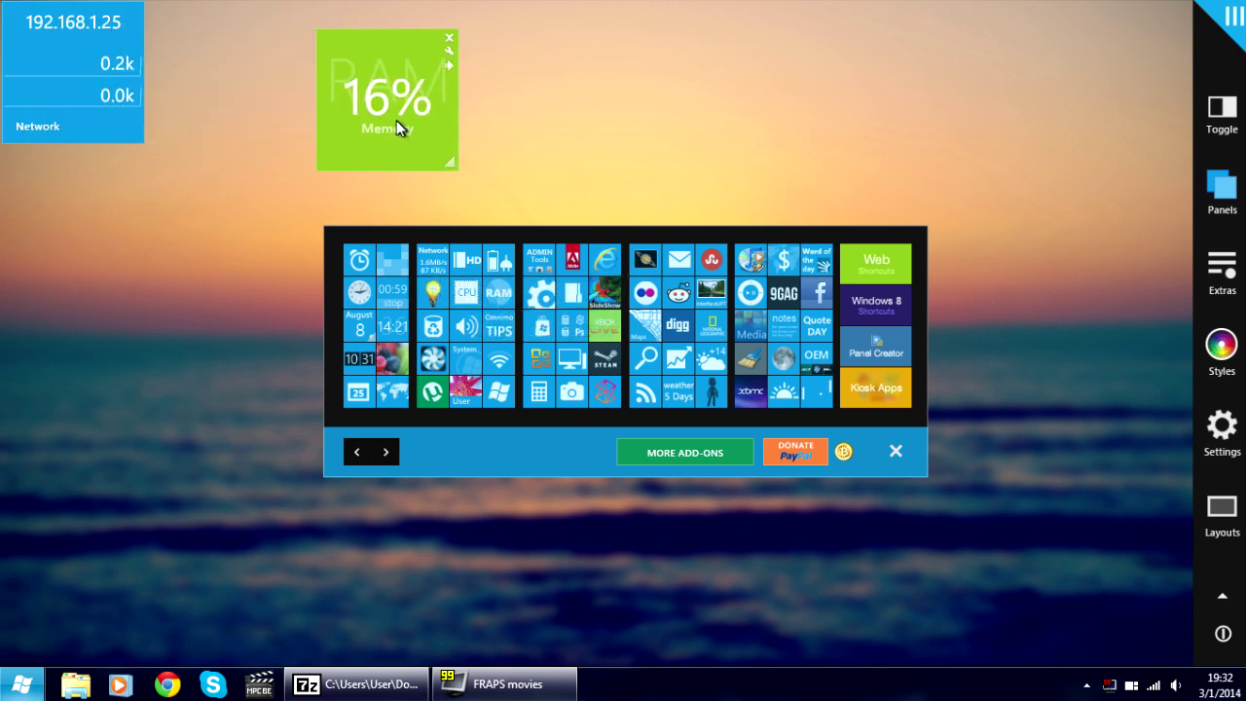
{"action": "left_click_drag", "start_coordinate": [131, 61], "coordinate": [314, 90]}
{"action": "left_click", "coordinate": [894, 451]}
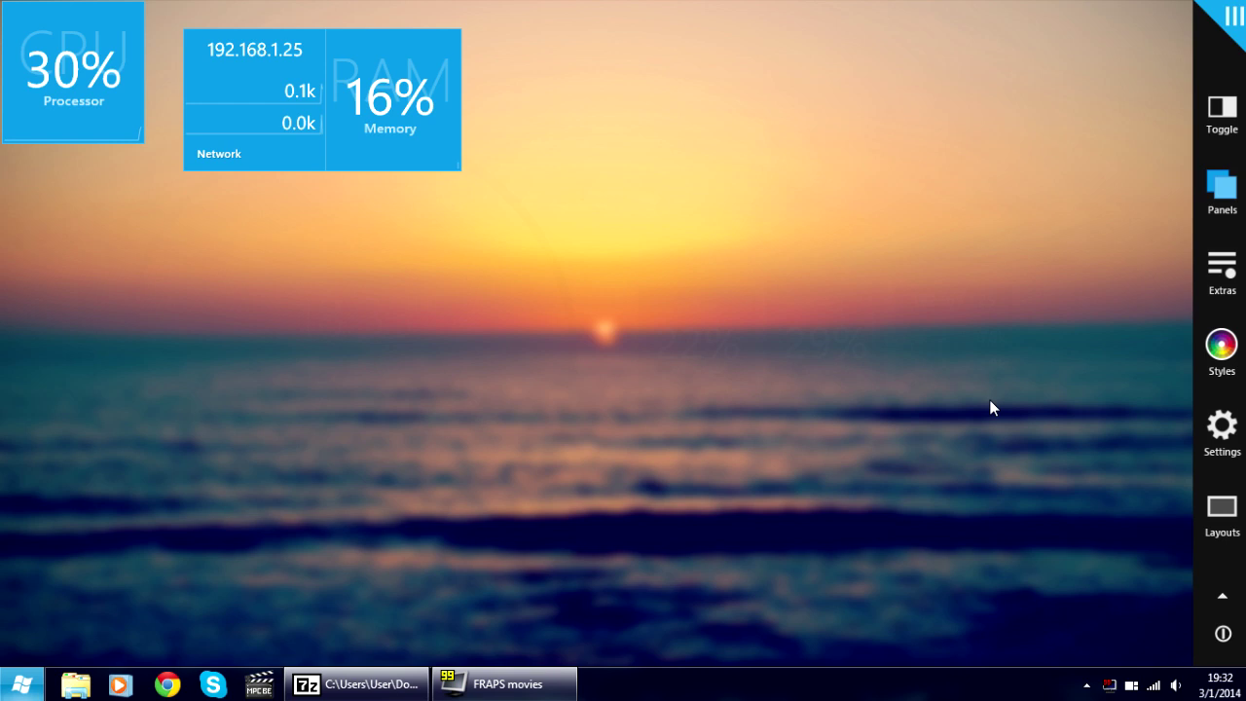
Place the large analogue clock from Extras on the left of the desktop.
{"action": "left_click", "coordinate": [1223, 275]}
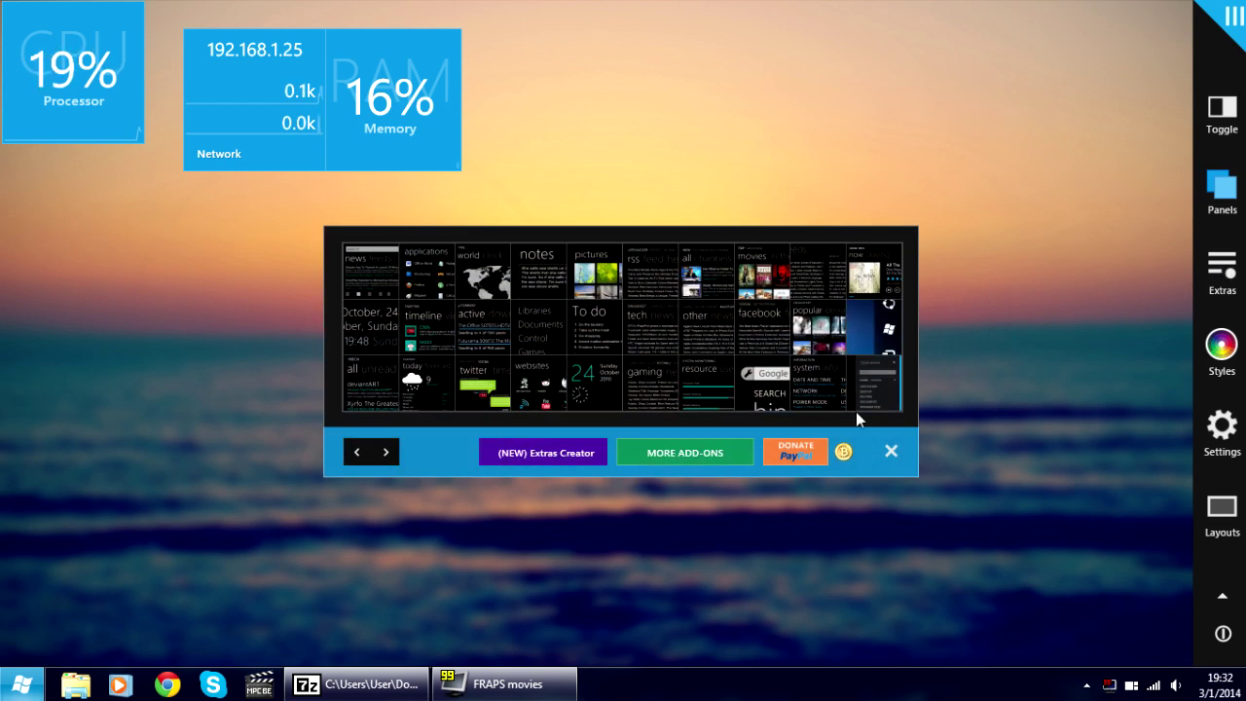
{"action": "left_click", "coordinate": [386, 453]}
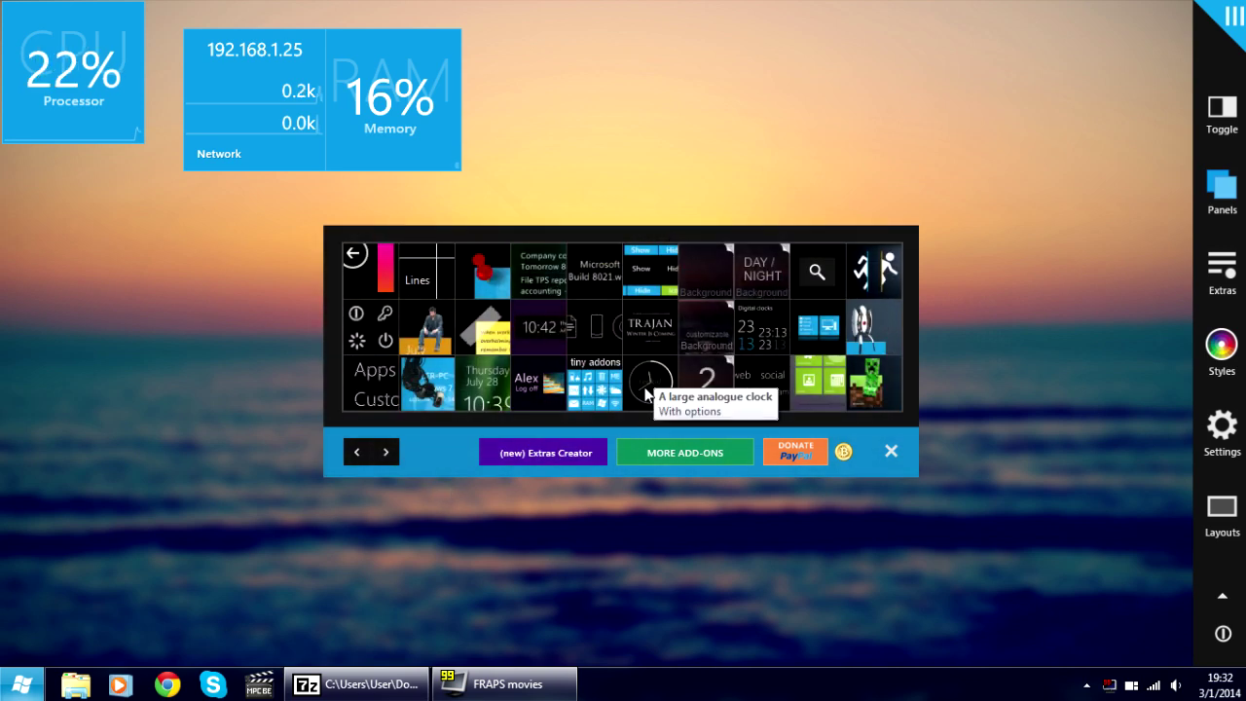
{"action": "left_click_drag", "start_coordinate": [646, 392], "coordinate": [188, 314]}
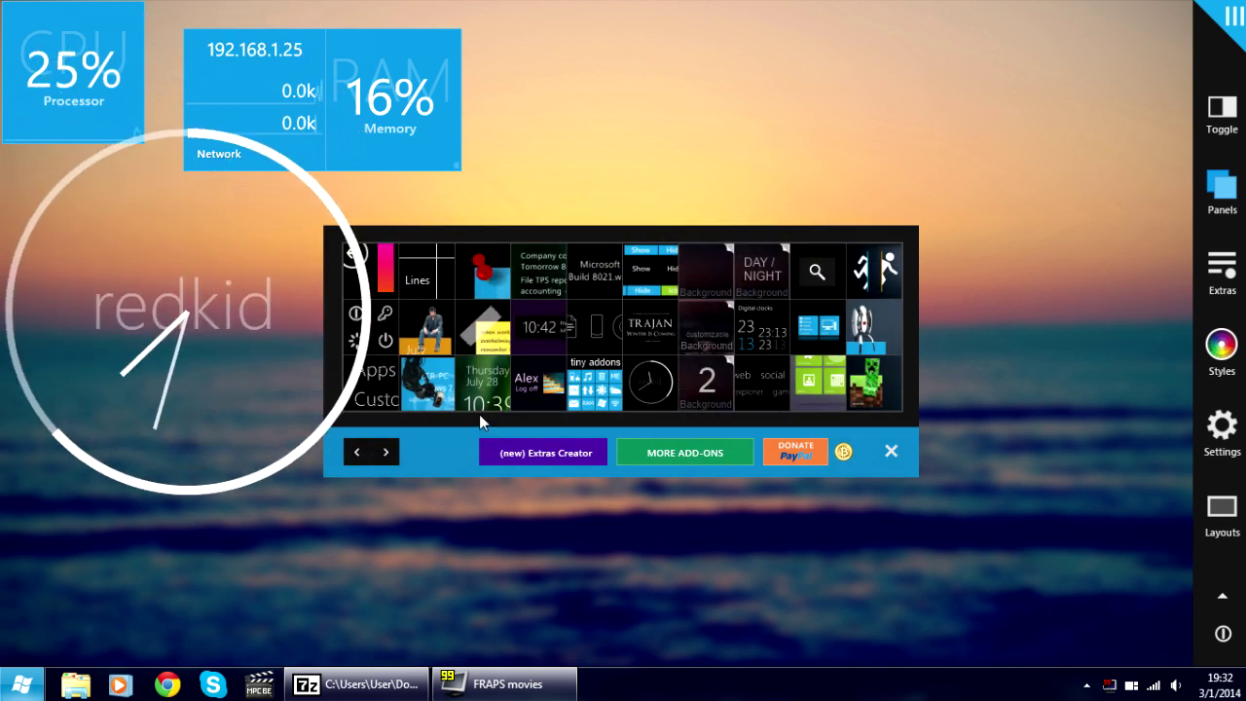
Add the Saturday, 01 day text at top centre and the dark customizable background.
{"action": "left_click", "coordinate": [546, 416]}
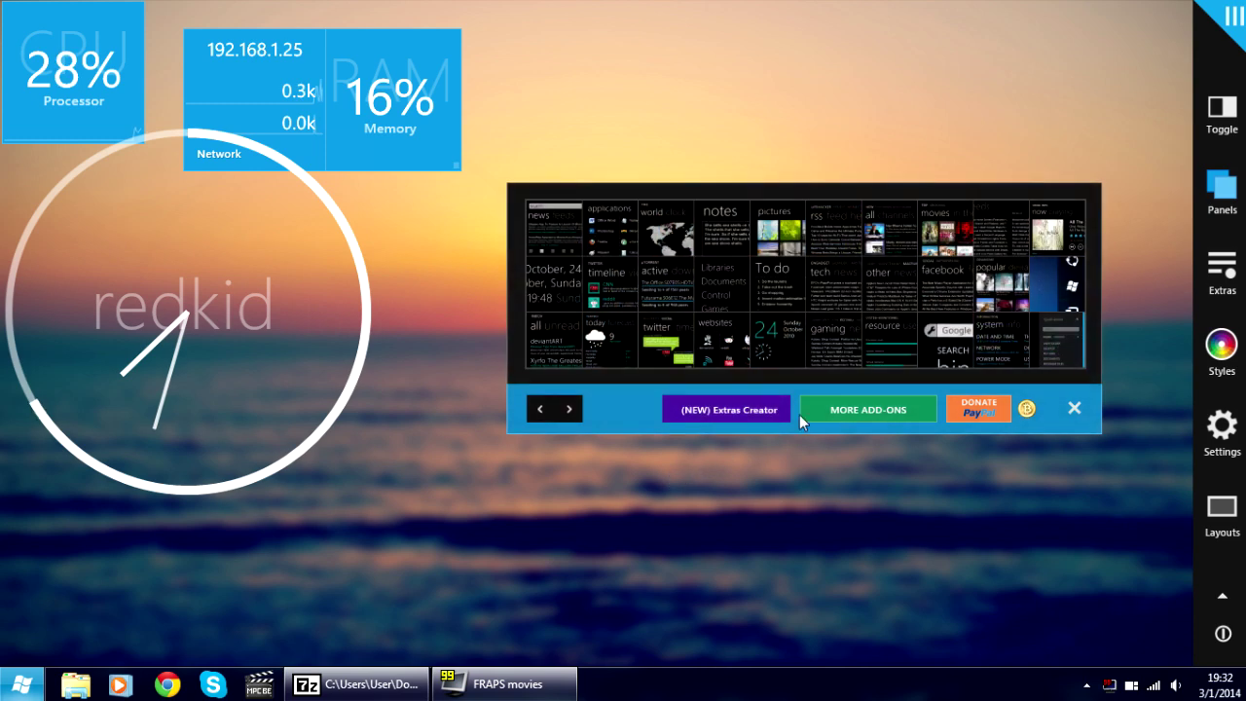
{"action": "left_click", "coordinate": [562, 278]}
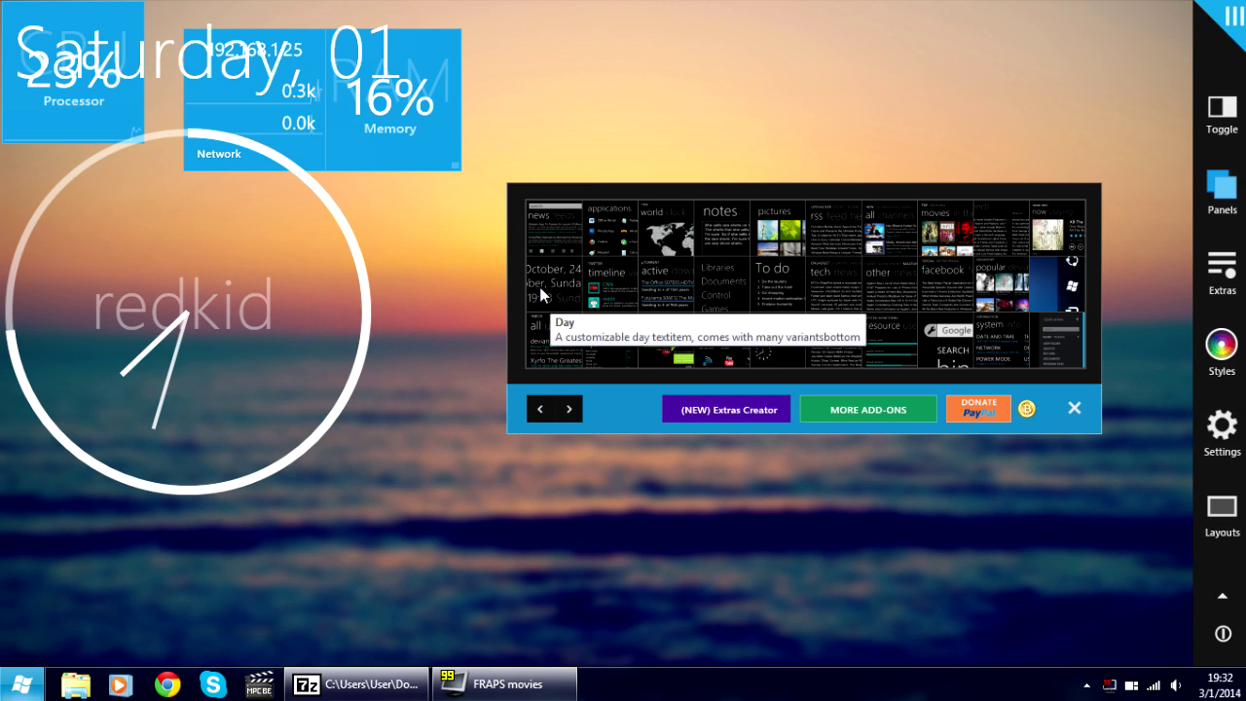
{"action": "left_click_drag", "start_coordinate": [305, 70], "coordinate": [814, 76]}
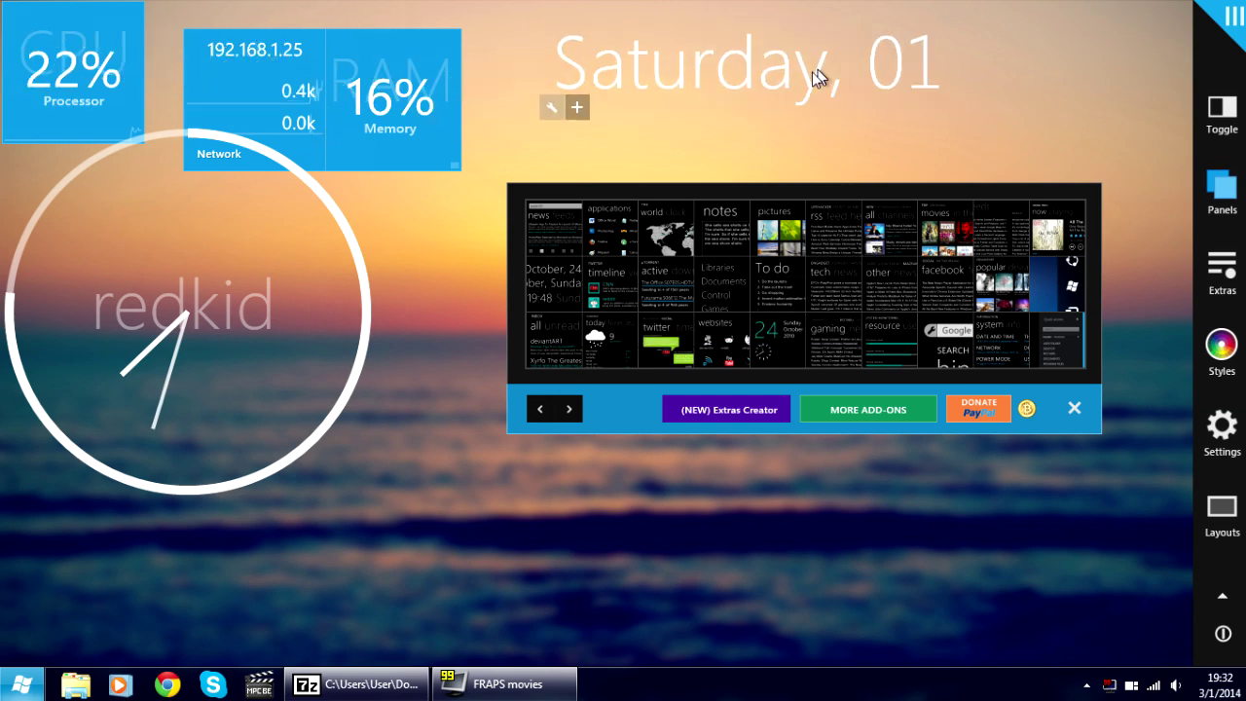
{"action": "left_click", "coordinate": [567, 411]}
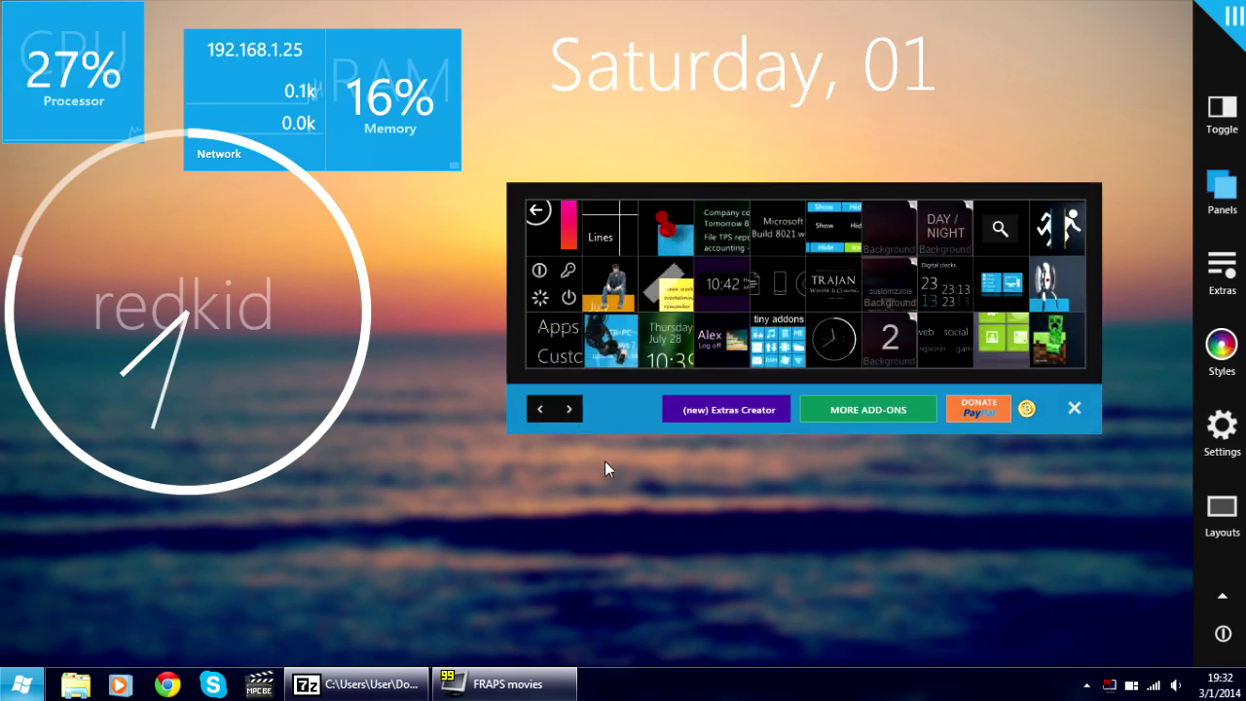
{"action": "left_click", "coordinate": [888, 290]}
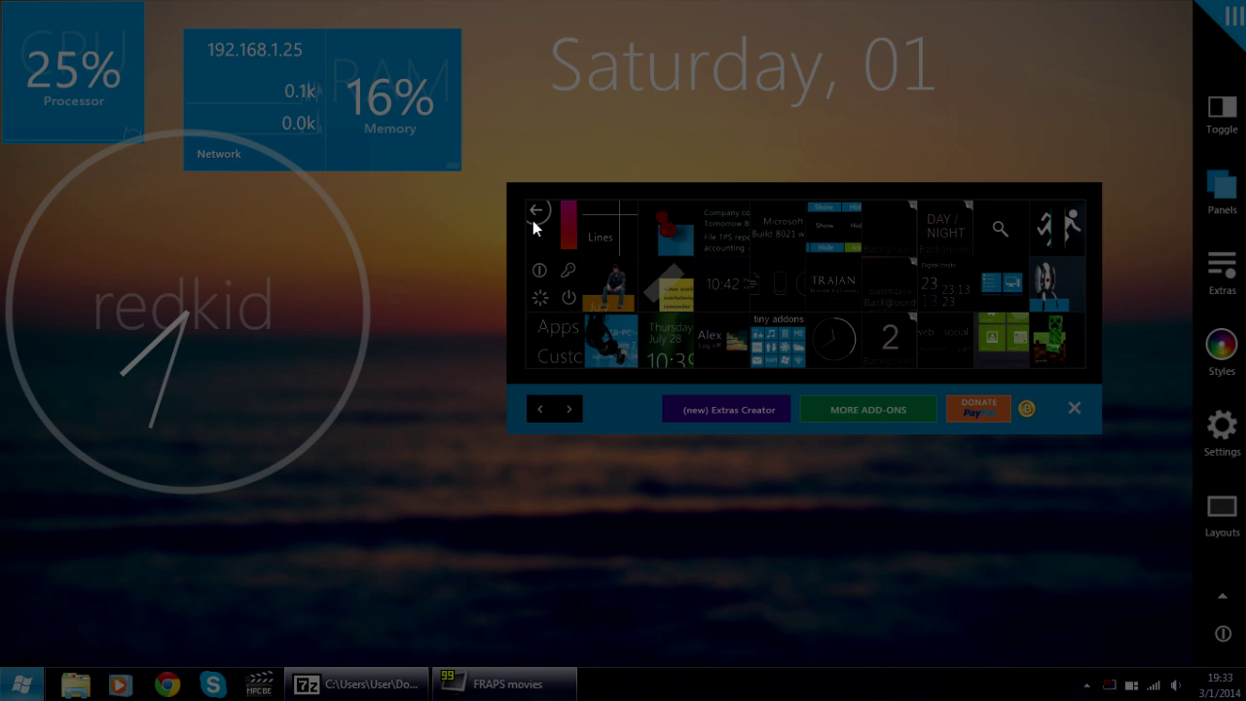
Set the background skin's position to Bottom and close the extras gallery.
{"action": "right_click", "coordinate": [447, 236]}
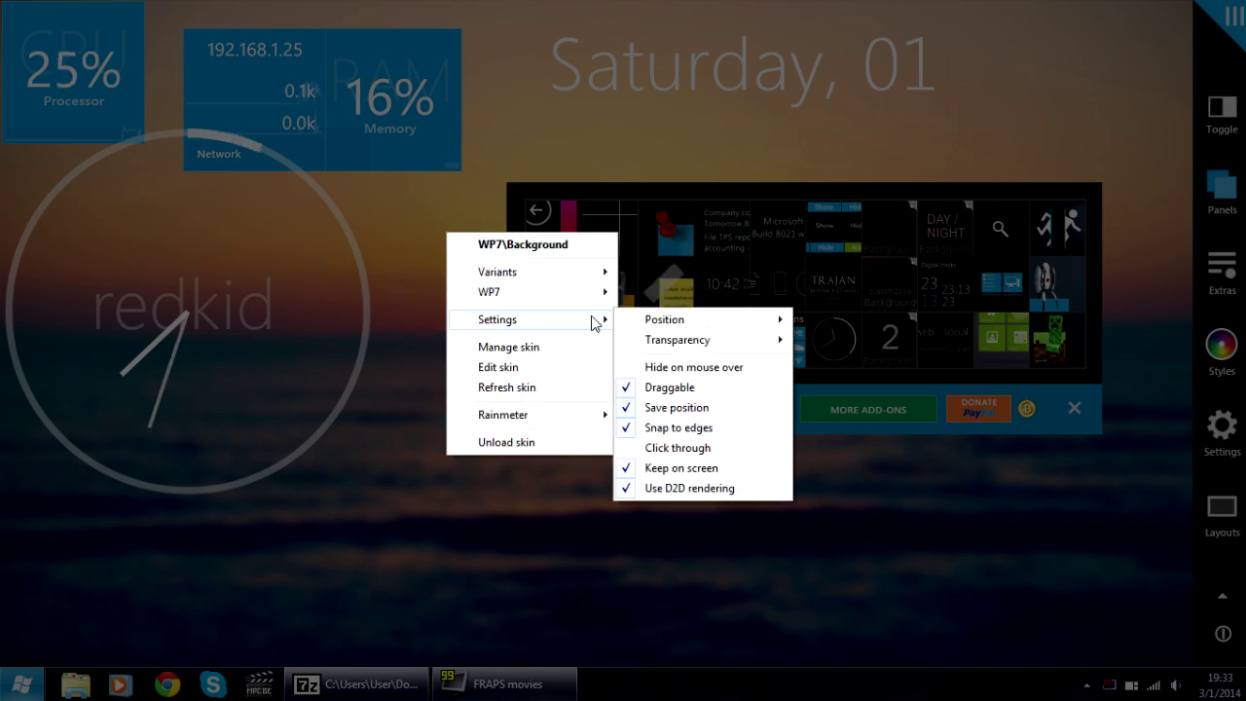
{"action": "mouse_move", "coordinate": [497, 319]}
{"action": "mouse_move", "coordinate": [679, 319]}
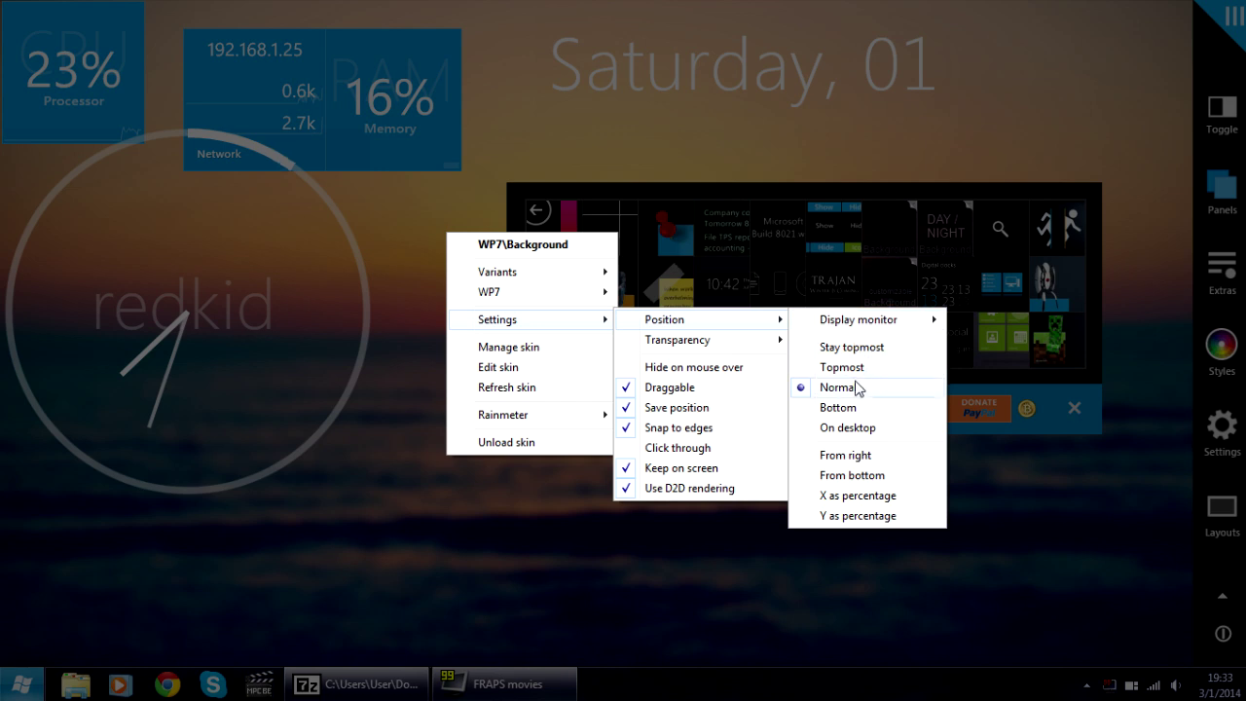
{"action": "left_click", "coordinate": [846, 412]}
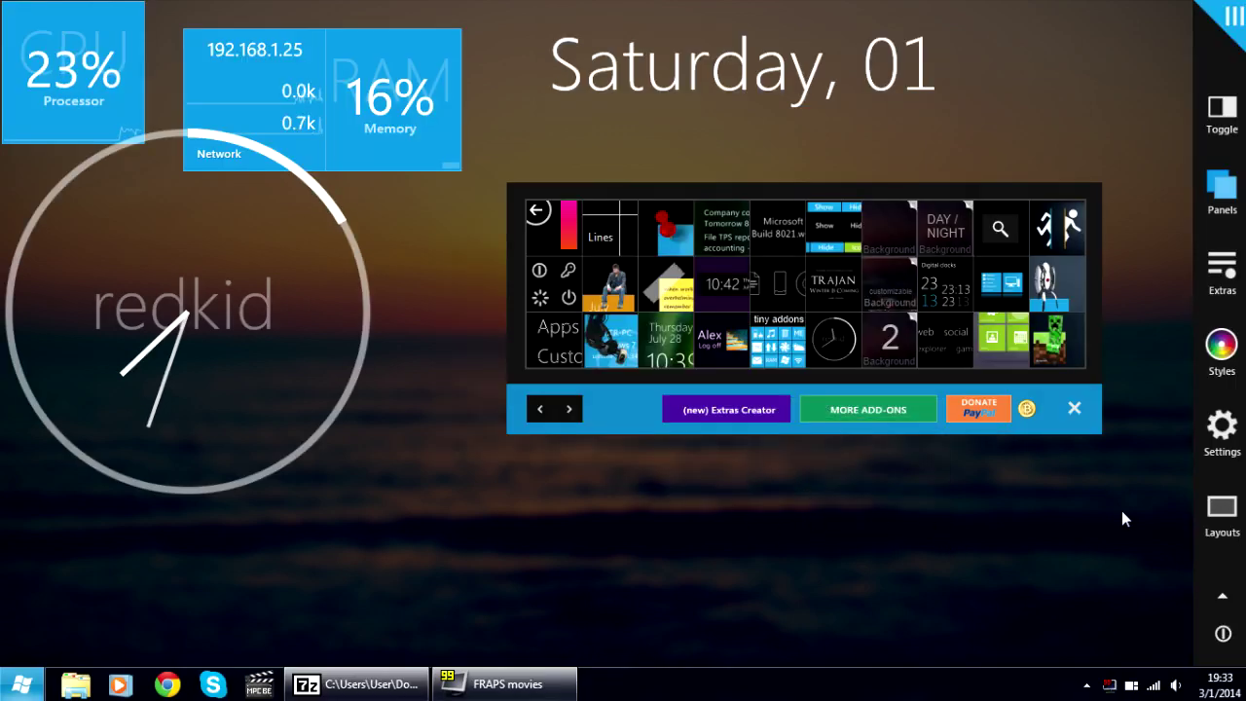
{"action": "left_click", "coordinate": [1075, 410]}
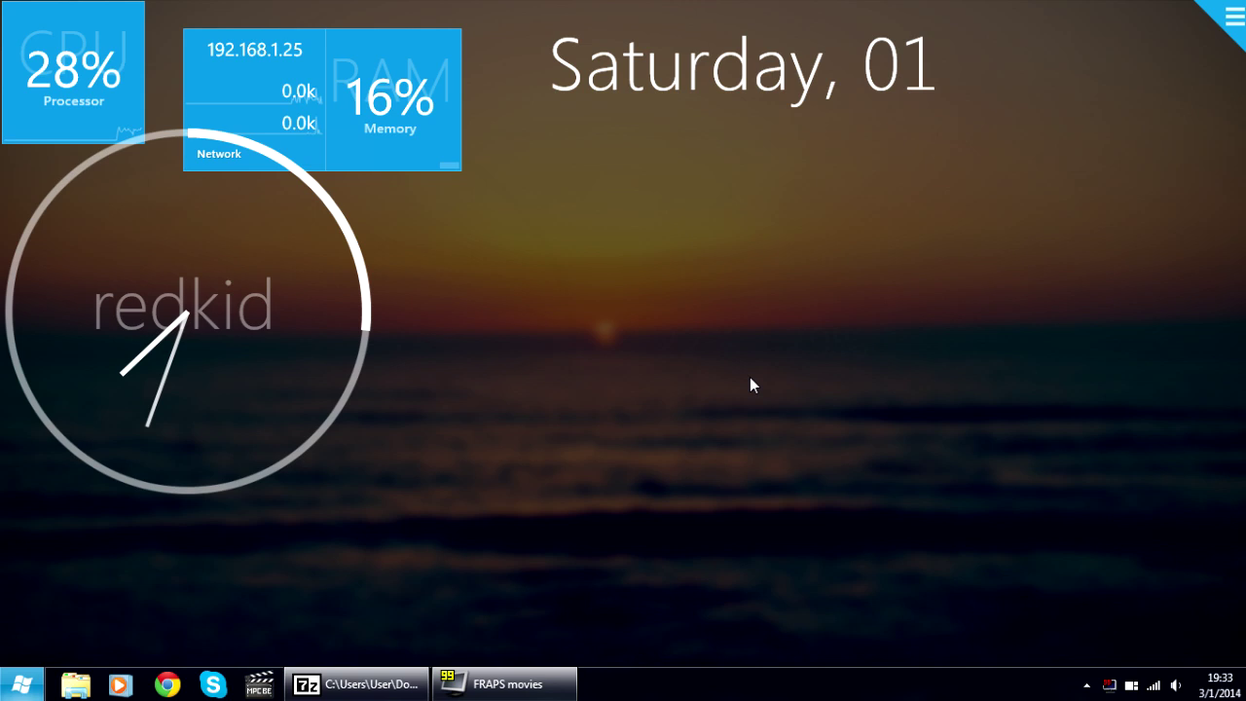
Centre the clock and line up the Memory, CPU and Network tiles to its right.
{"action": "left_click_drag", "start_coordinate": [237, 318], "coordinate": [436, 331]}
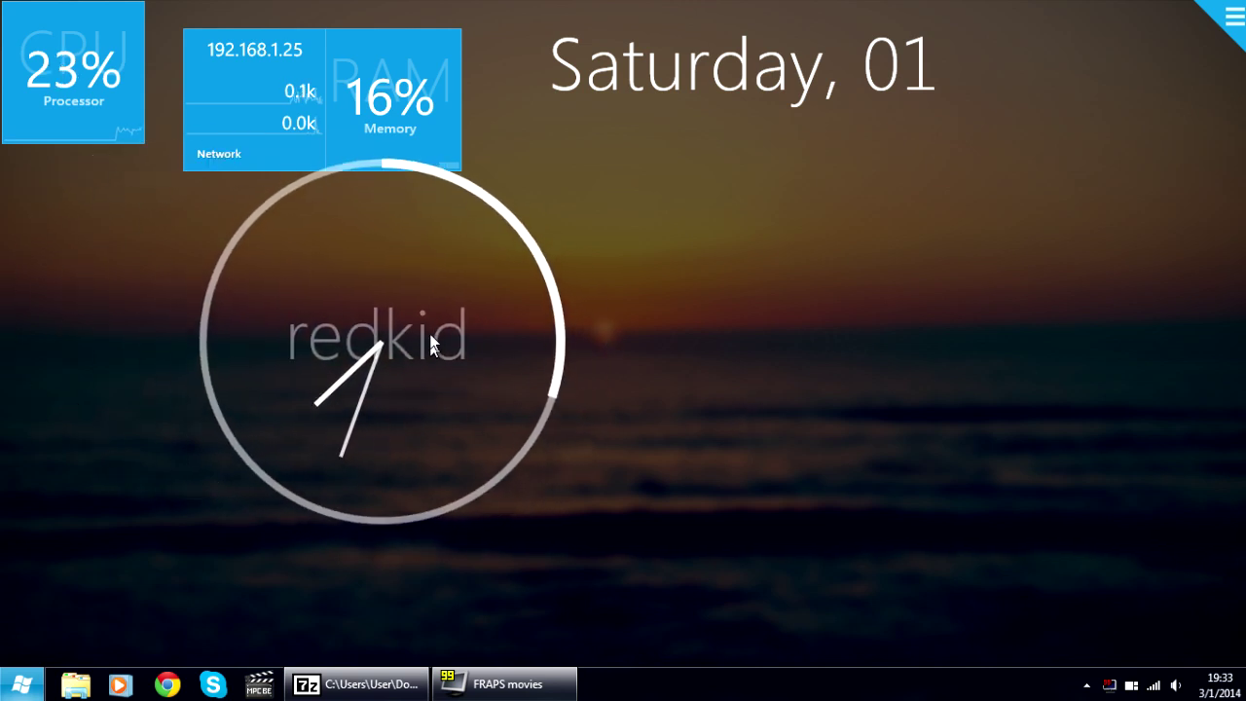
{"action": "mouse_move", "coordinate": [445, 85]}
{"action": "left_mouse_down"}
{"action": "mouse_move", "coordinate": [767, 458]}
{"action": "mouse_move", "coordinate": [745, 353]}
{"action": "left_mouse_up"}
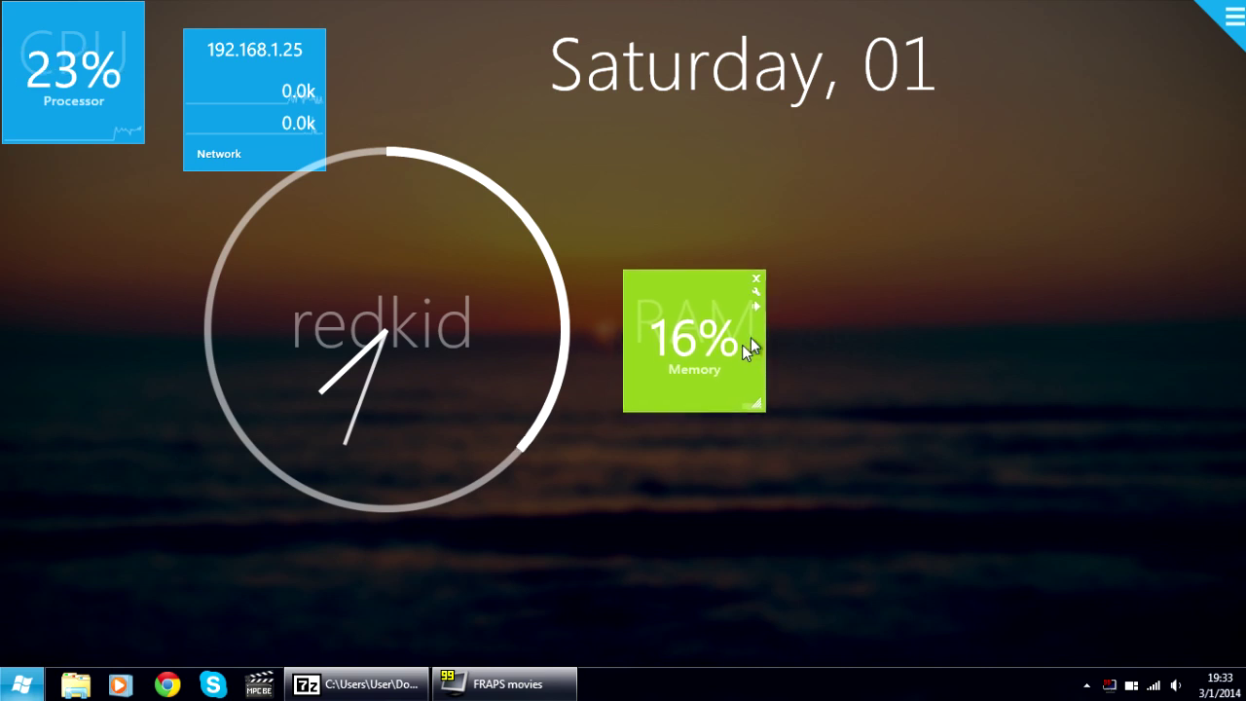
{"action": "mouse_move", "coordinate": [54, 51]}
{"action": "left_mouse_down"}
{"action": "mouse_move", "coordinate": [916, 345]}
{"action": "mouse_move", "coordinate": [814, 327]}
{"action": "left_mouse_up"}
{"action": "mouse_move", "coordinate": [225, 93]}
{"action": "left_mouse_down"}
{"action": "mouse_move", "coordinate": [877, 247]}
{"action": "mouse_move", "coordinate": [953, 343]}
{"action": "left_mouse_up"}
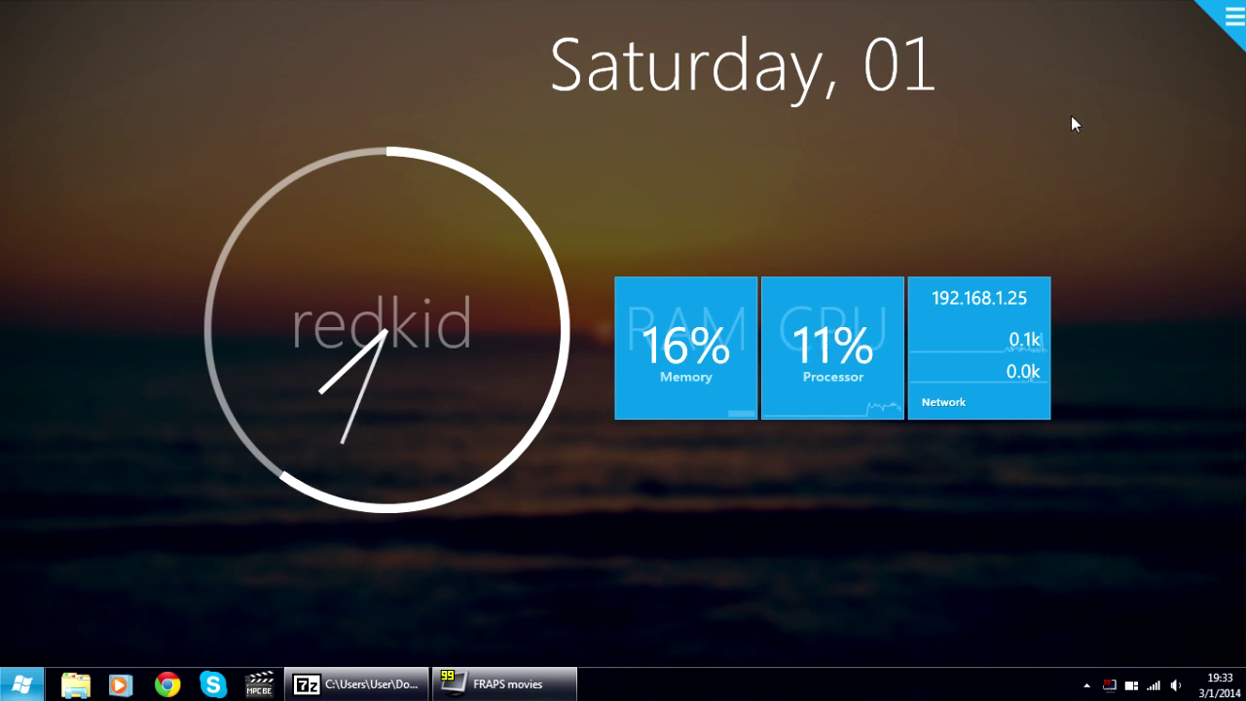
Apply the neutral Midnight skin from the Styles settings.
{"action": "left_click", "coordinate": [1233, 30]}
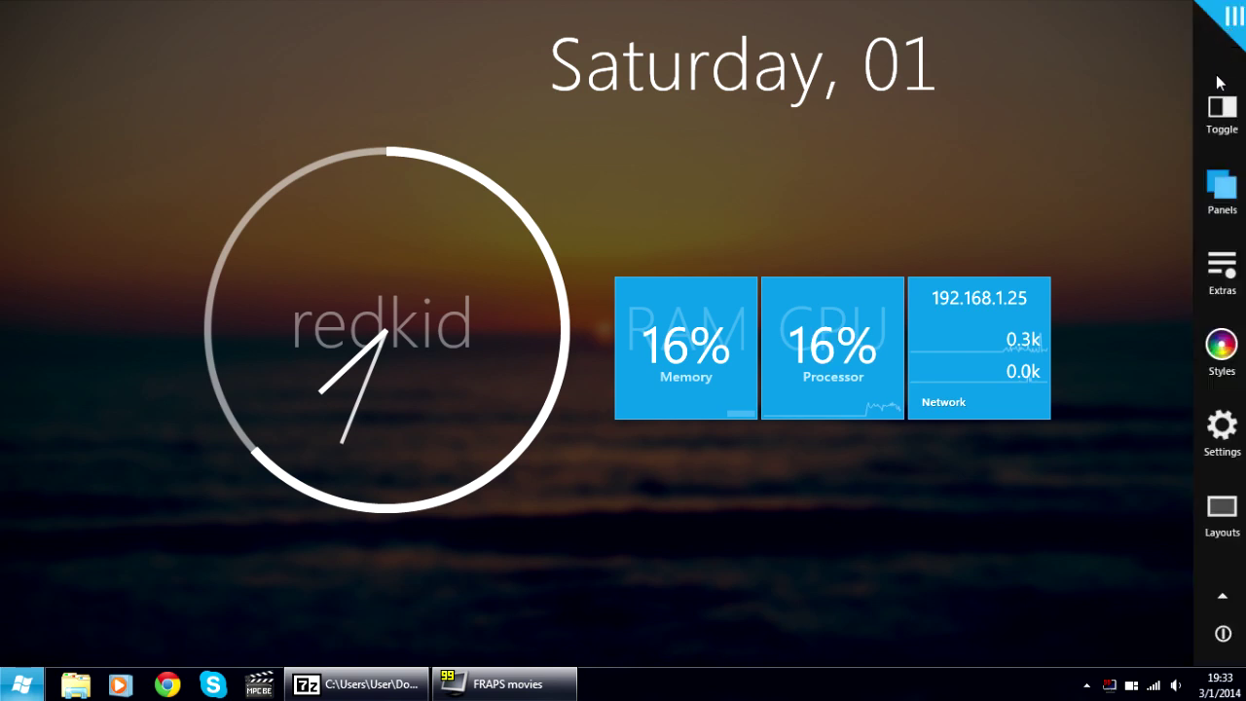
{"action": "left_click", "coordinate": [1221, 352]}
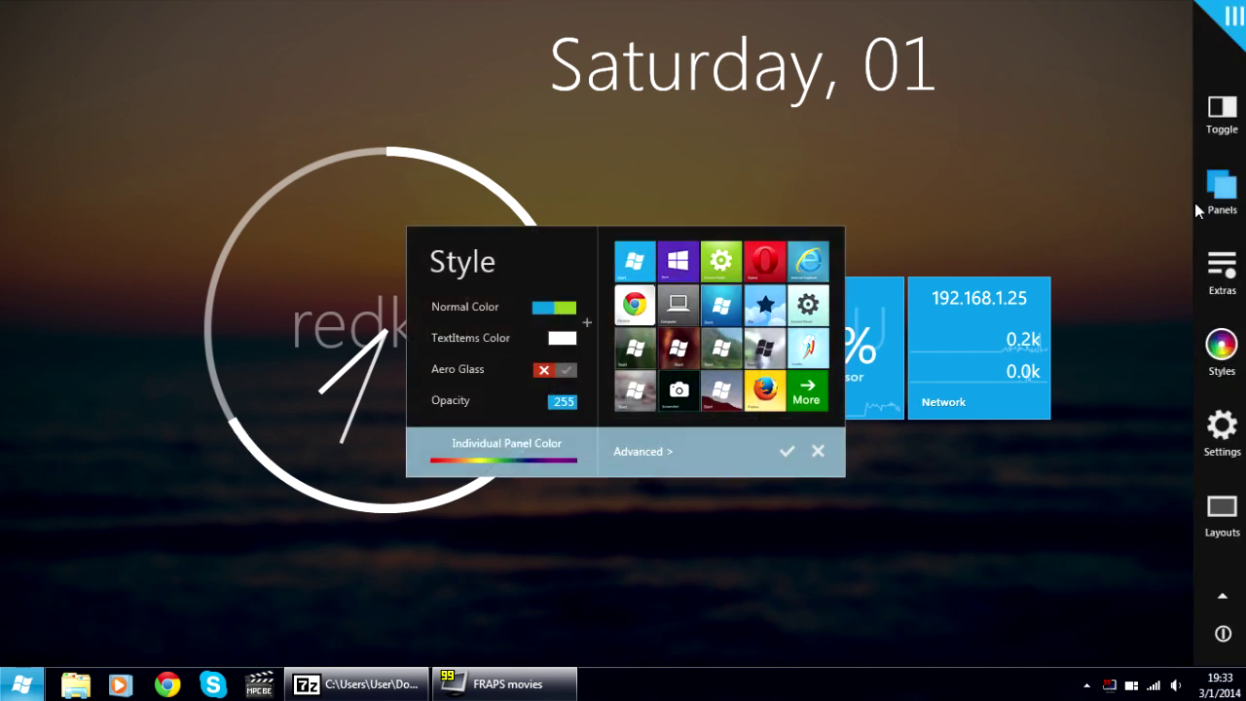
{"action": "left_click", "coordinate": [1228, 33]}
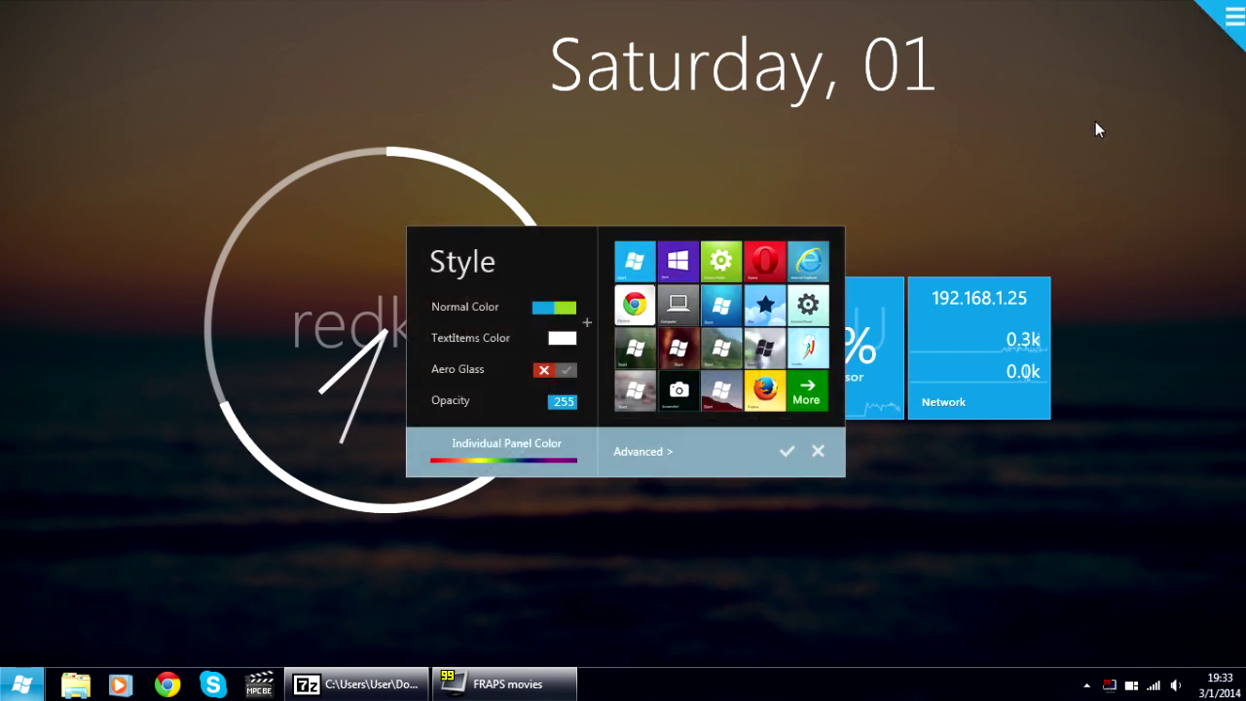
{"action": "left_click", "coordinate": [679, 389]}
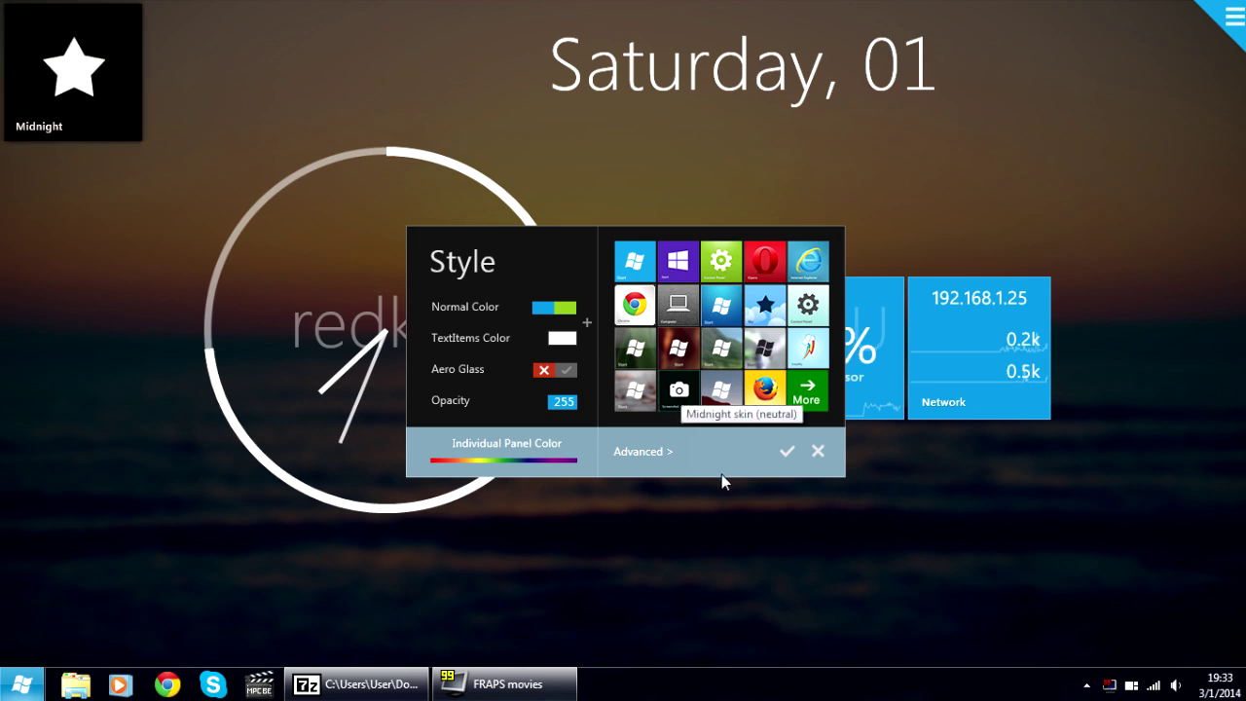
{"action": "mouse_move", "coordinate": [73, 70]}
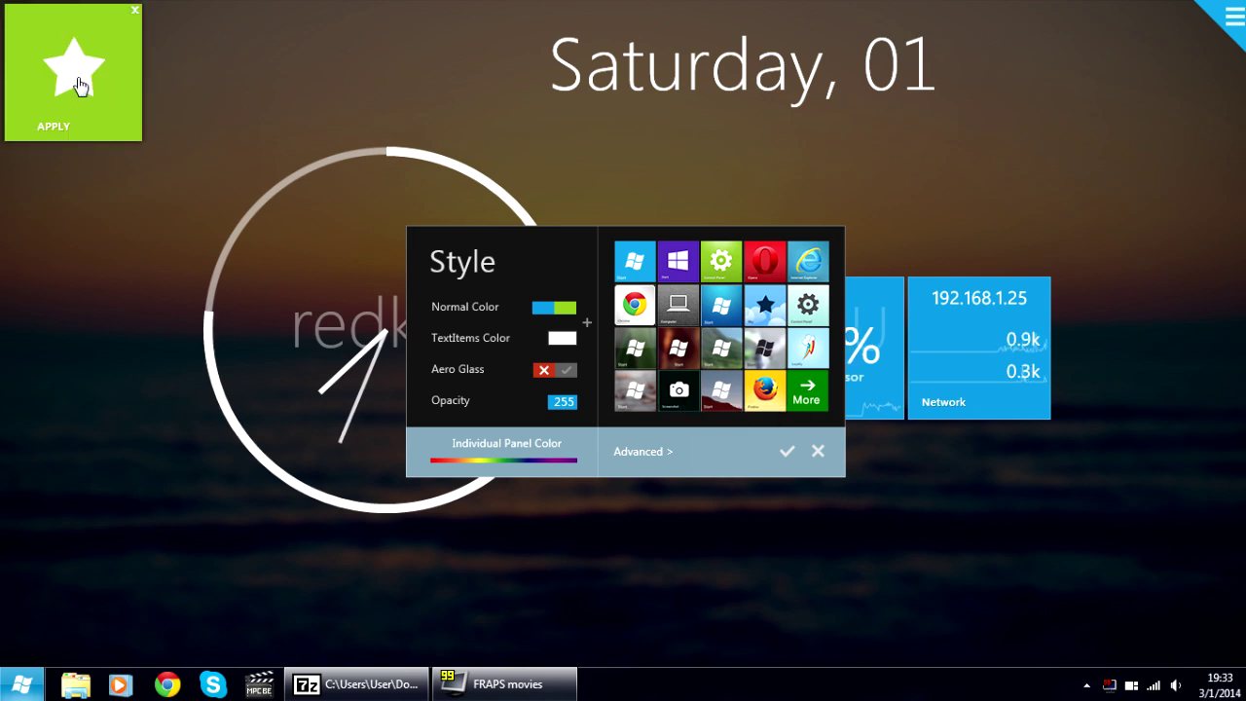
{"action": "left_click", "coordinate": [135, 10]}
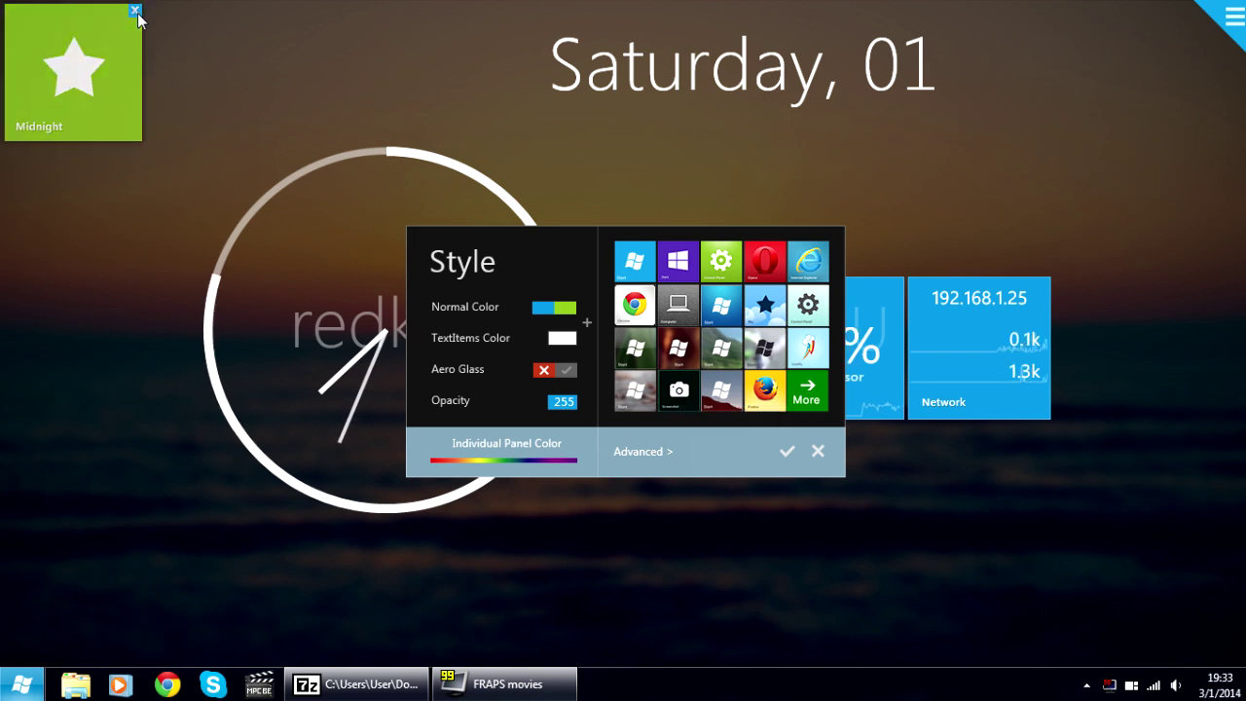
{"action": "left_click", "coordinate": [686, 387]}
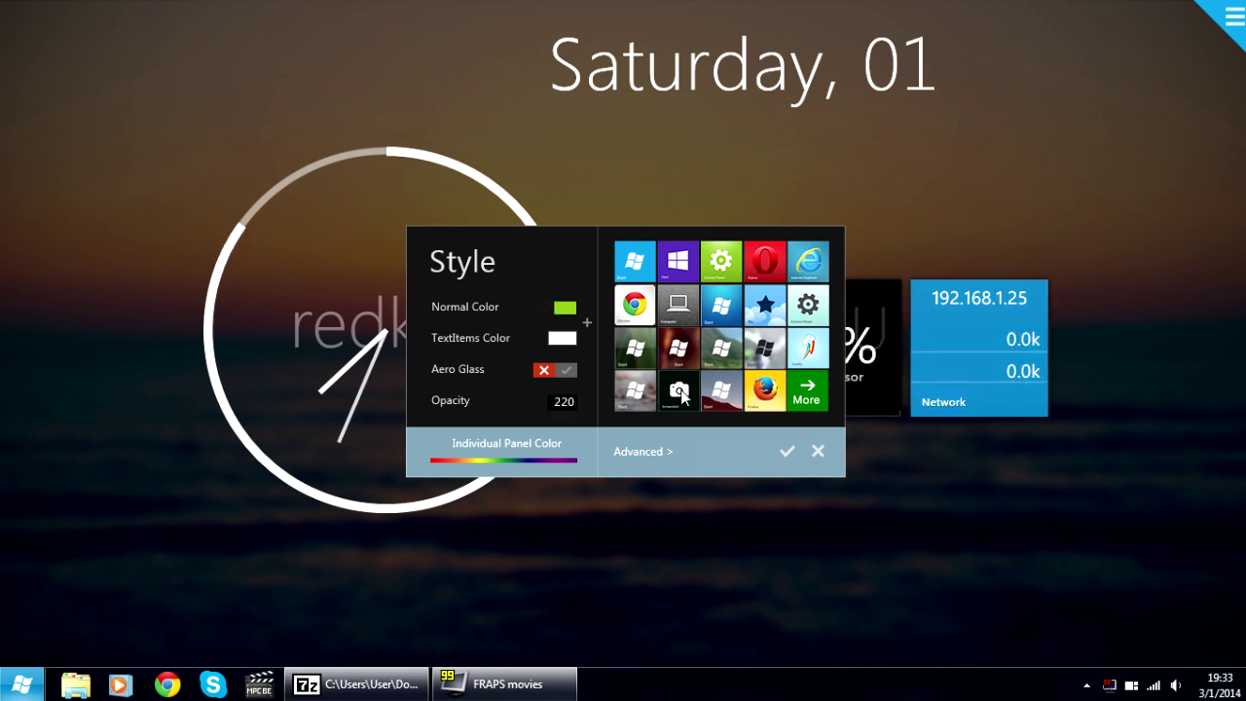
Close the style settings and reset the Network tile's colour to match the black tiles.
{"action": "left_click", "coordinate": [818, 452]}
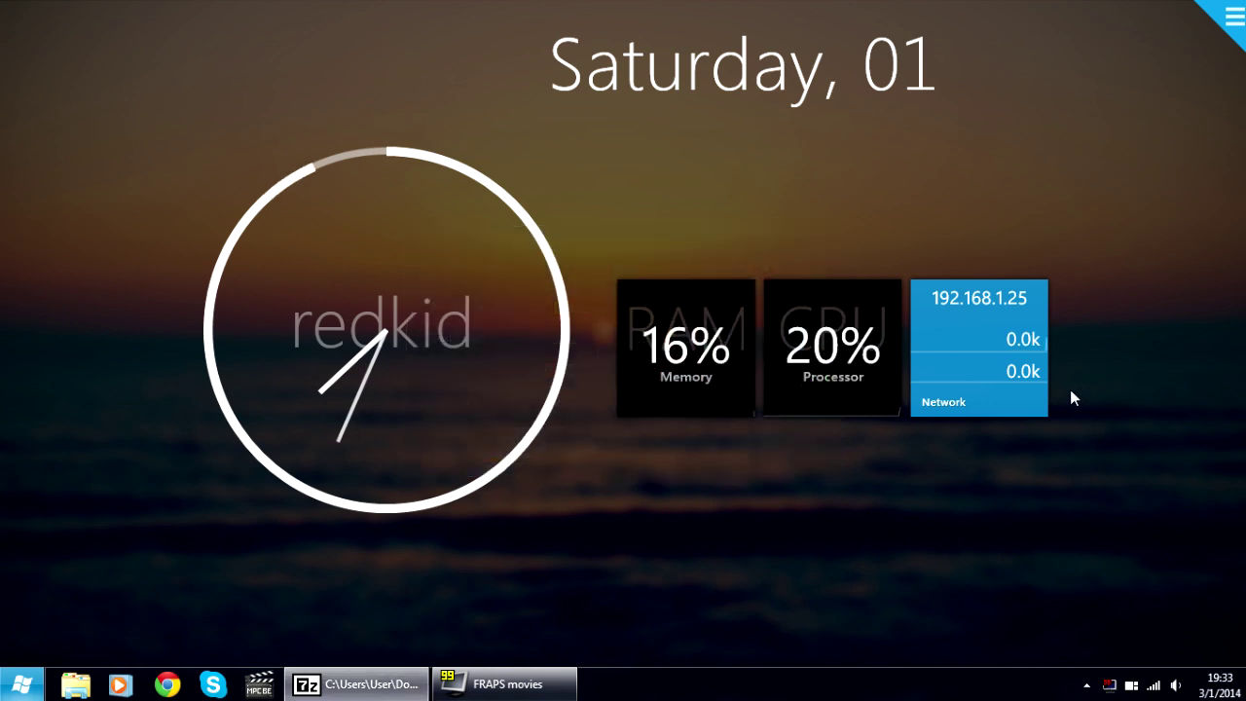
{"action": "mouse_move", "coordinate": [978, 347]}
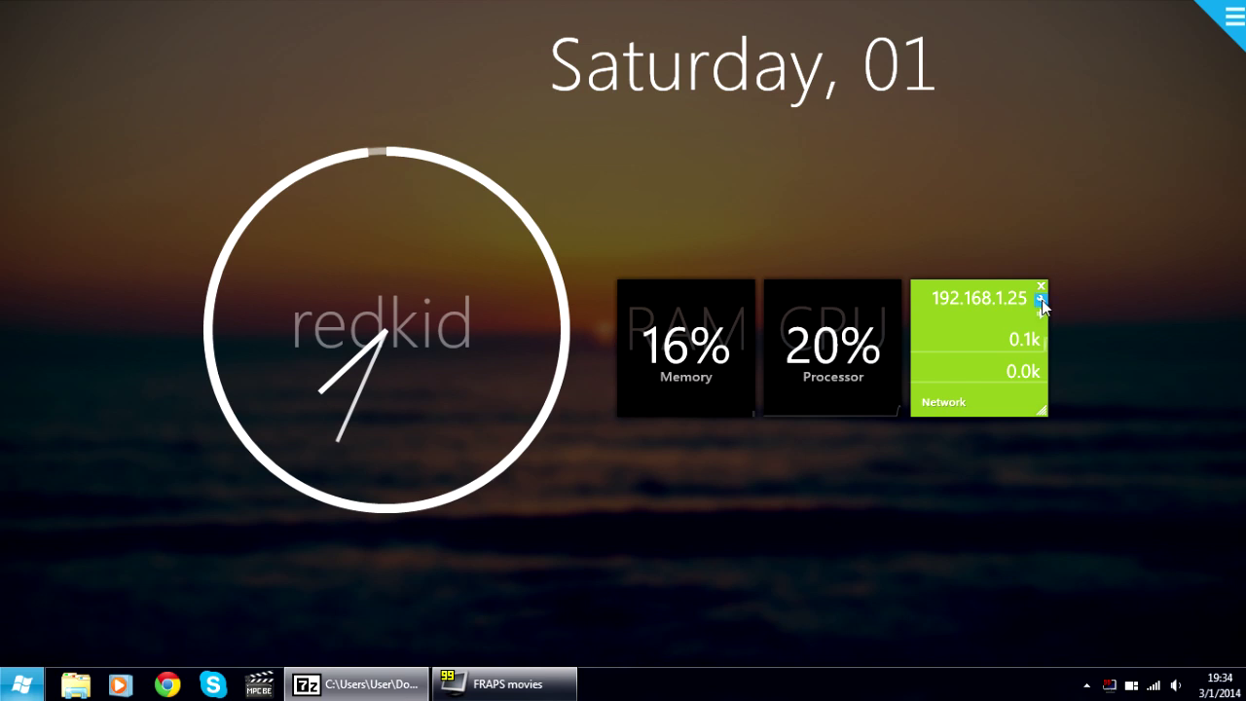
{"action": "left_click", "coordinate": [1042, 299]}
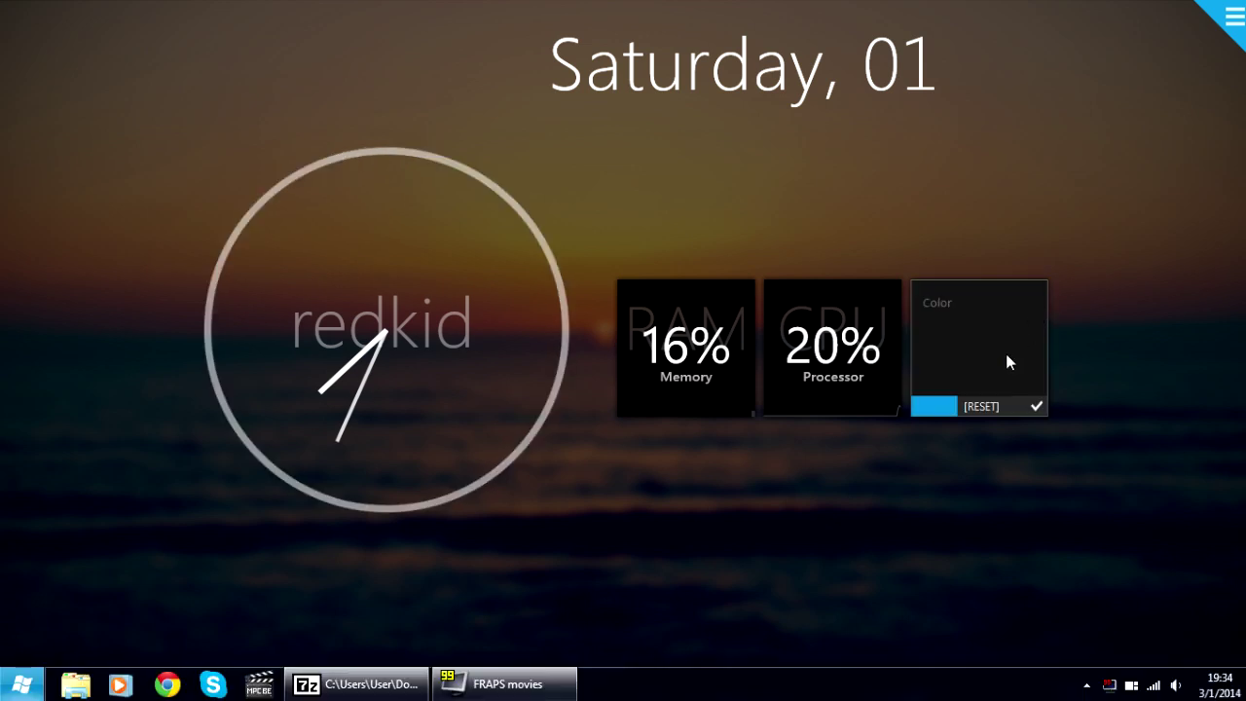
{"action": "left_click", "coordinate": [985, 409]}
{"action": "left_click", "coordinate": [1036, 406]}
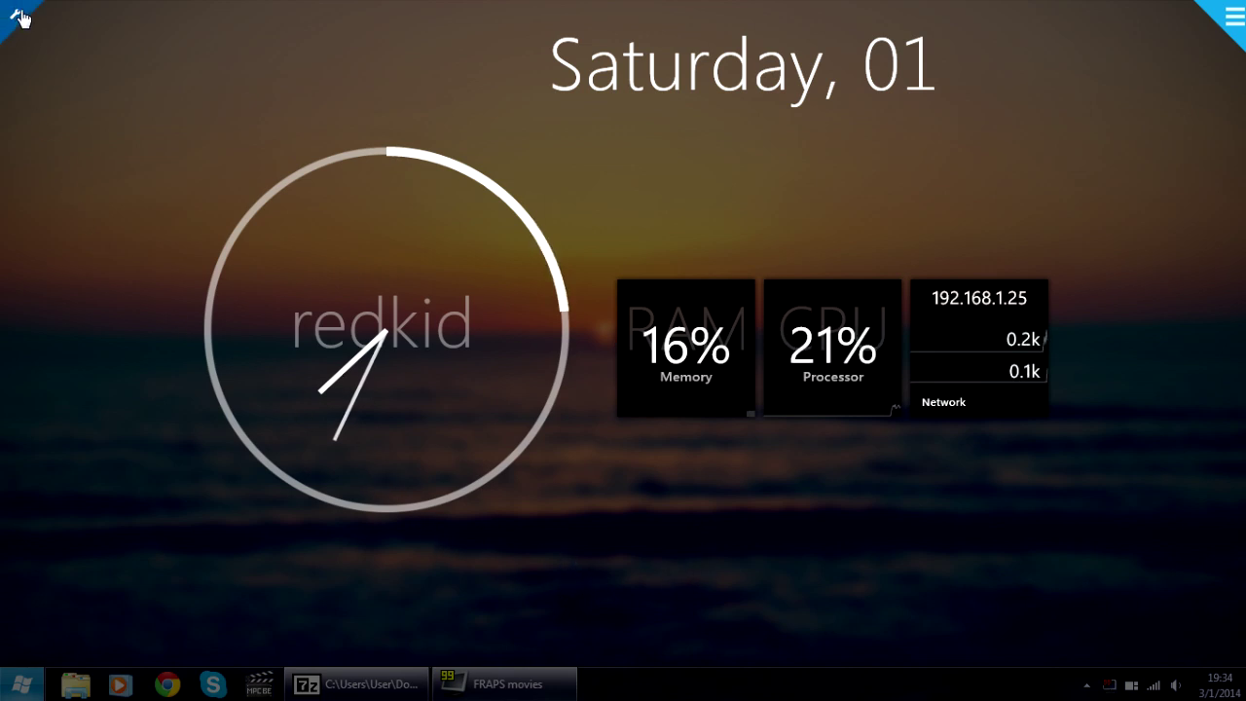
Shrink the background to a narrow band 258 high.
{"action": "left_click", "coordinate": [16, 22]}
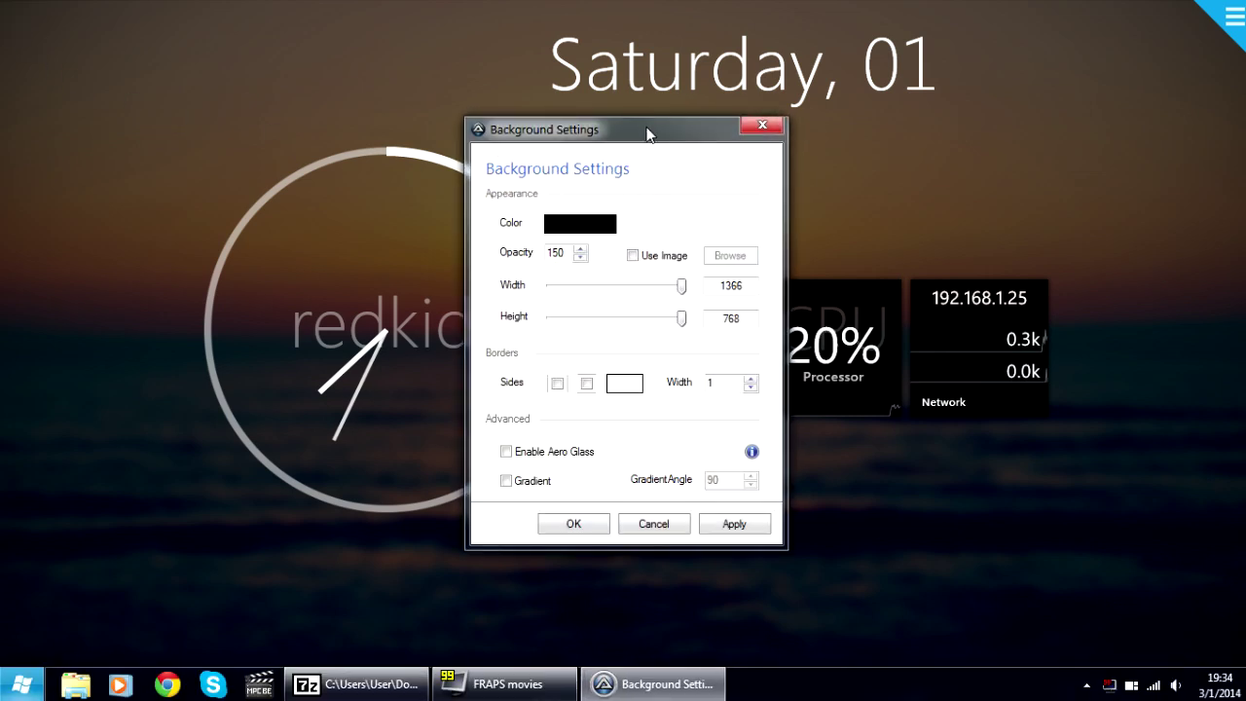
{"action": "mouse_move", "coordinate": [648, 128]}
{"action": "left_mouse_down"}
{"action": "mouse_move", "coordinate": [329, 124]}
{"action": "mouse_move", "coordinate": [290, 104]}
{"action": "left_mouse_up"}
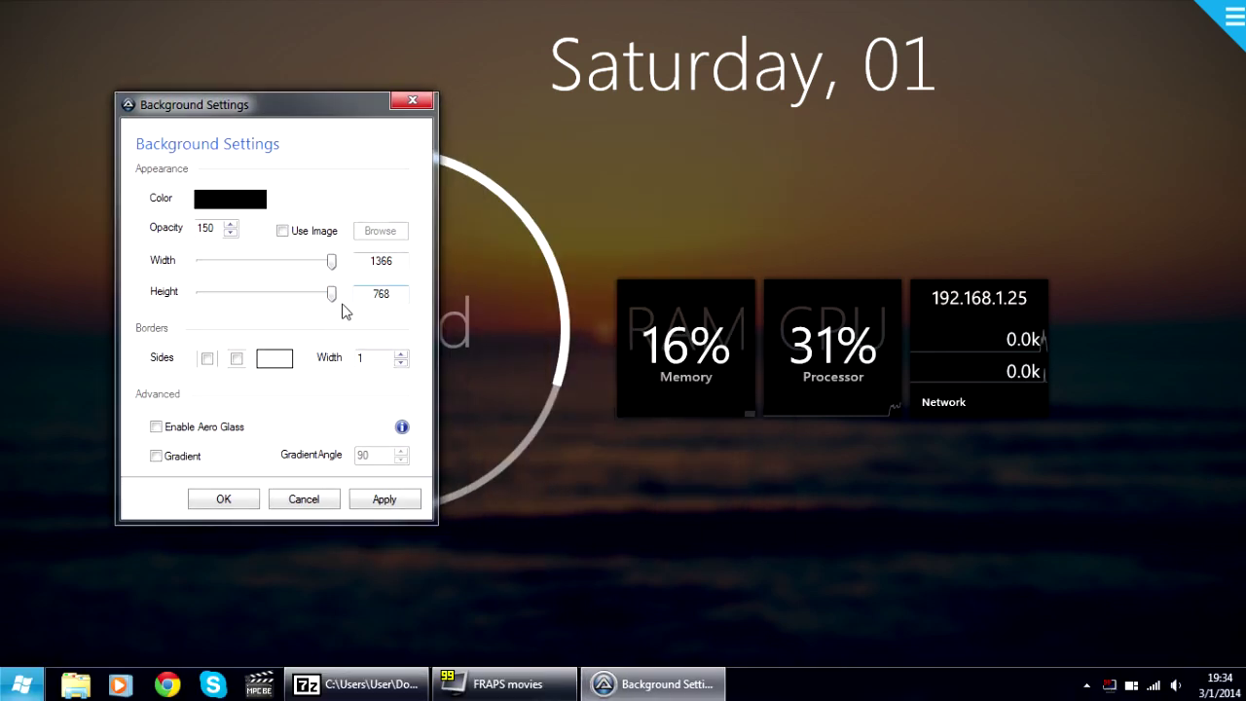
{"action": "left_click_drag", "start_coordinate": [332, 292], "coordinate": [243, 303]}
{"action": "left_click", "coordinate": [389, 500]}
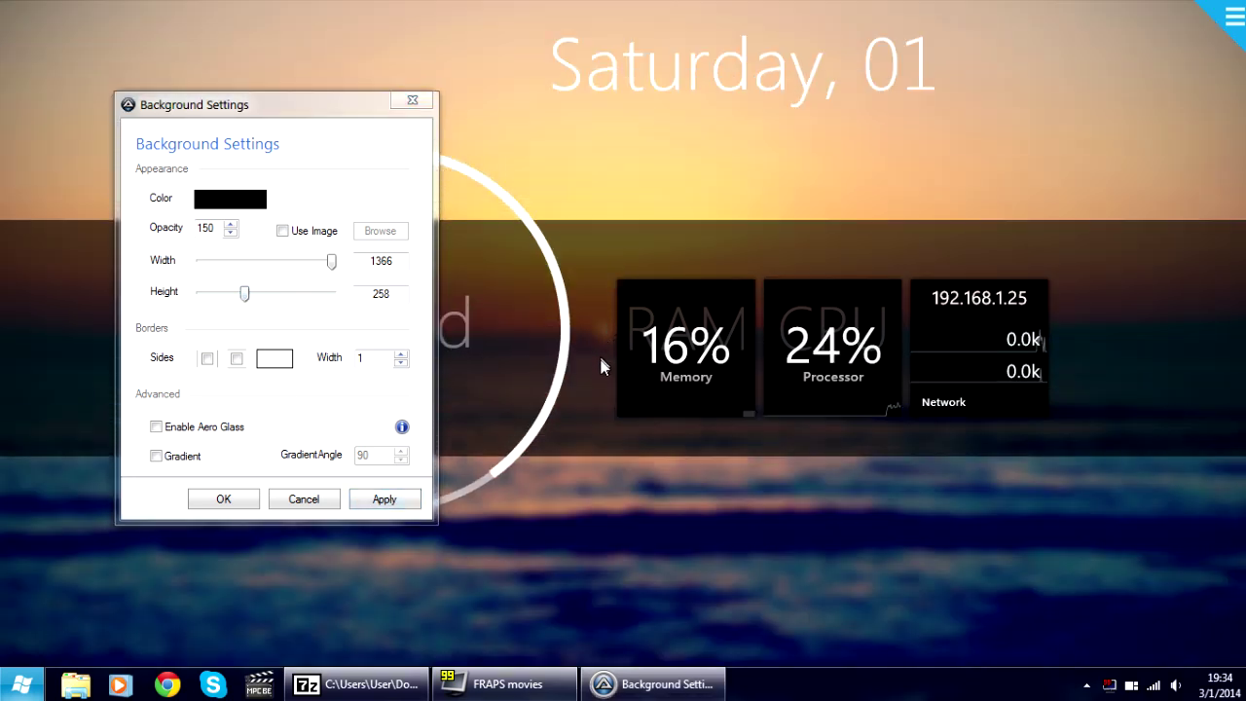
Make the band white with a border on the second side.
{"action": "left_click", "coordinate": [206, 201]}
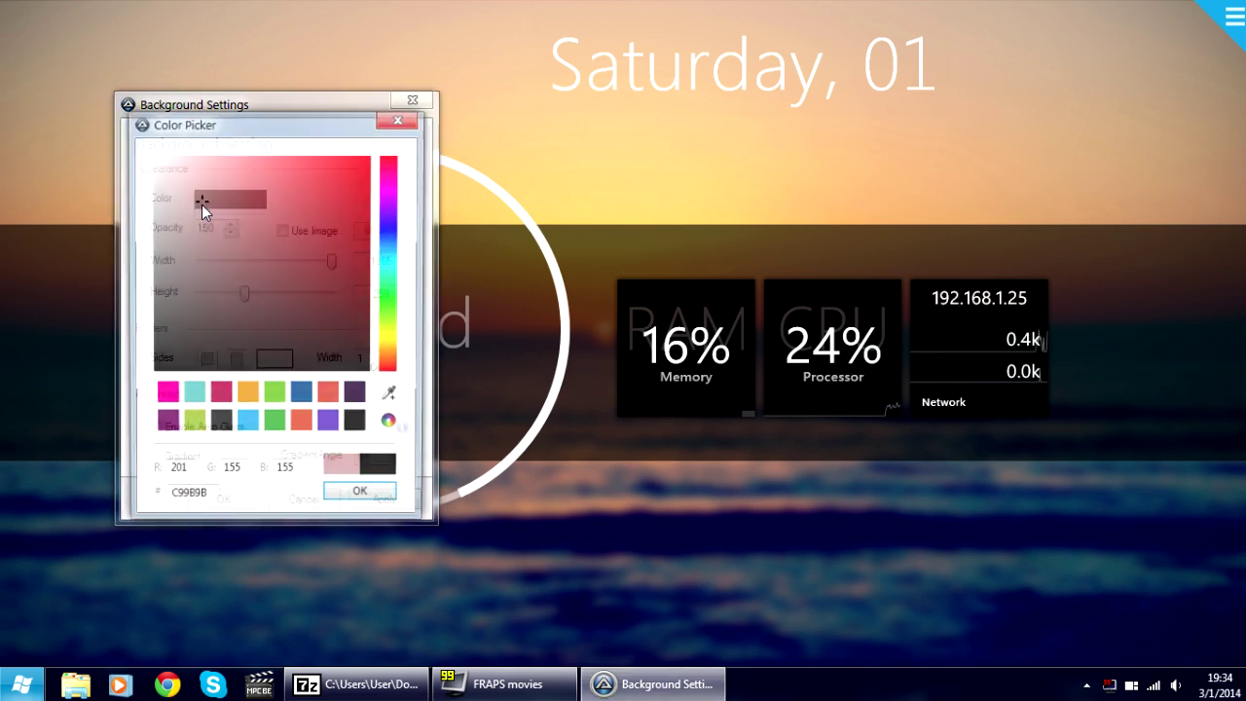
{"action": "left_click", "coordinate": [151, 156]}
{"action": "left_click", "coordinate": [375, 498]}
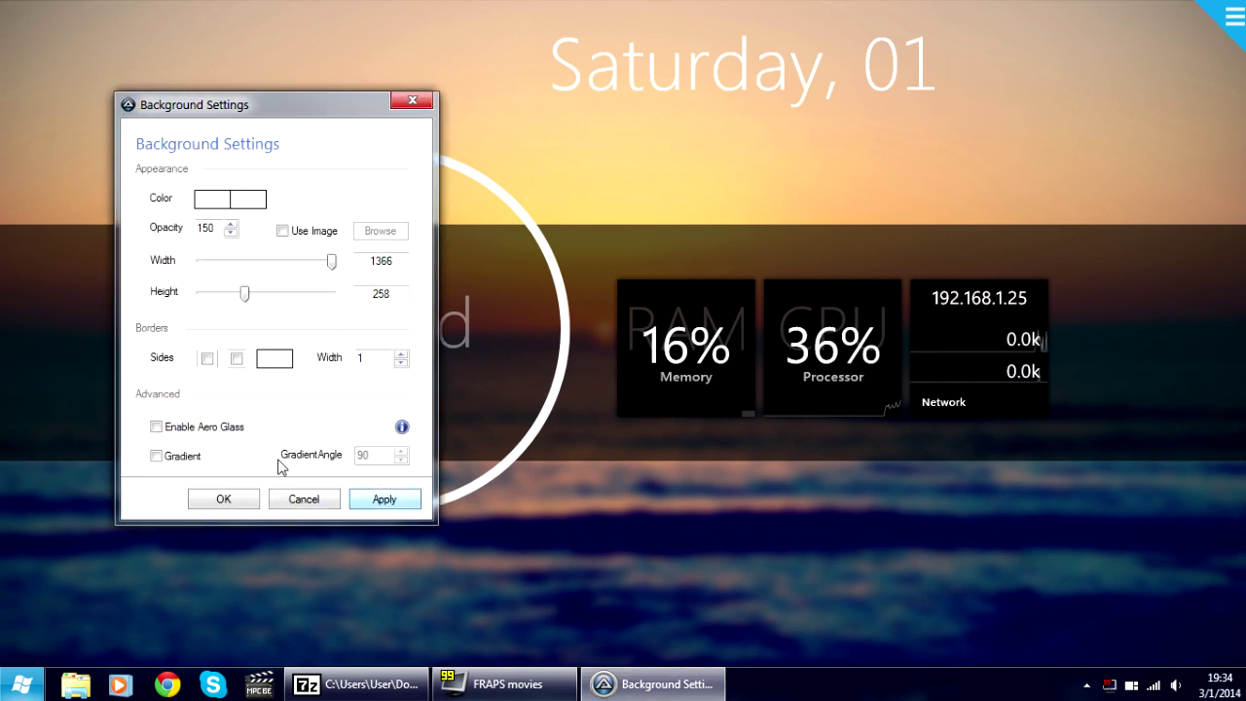
{"action": "left_click", "coordinate": [236, 359]}
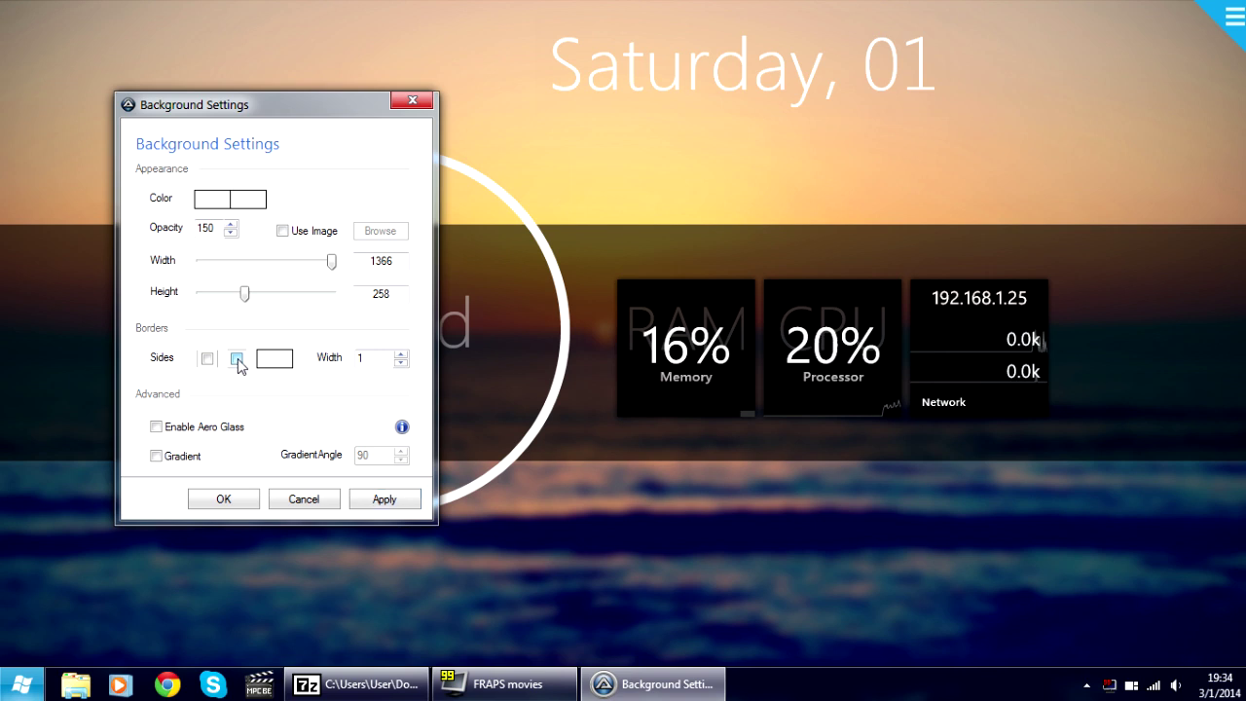
{"action": "left_click", "coordinate": [386, 499]}
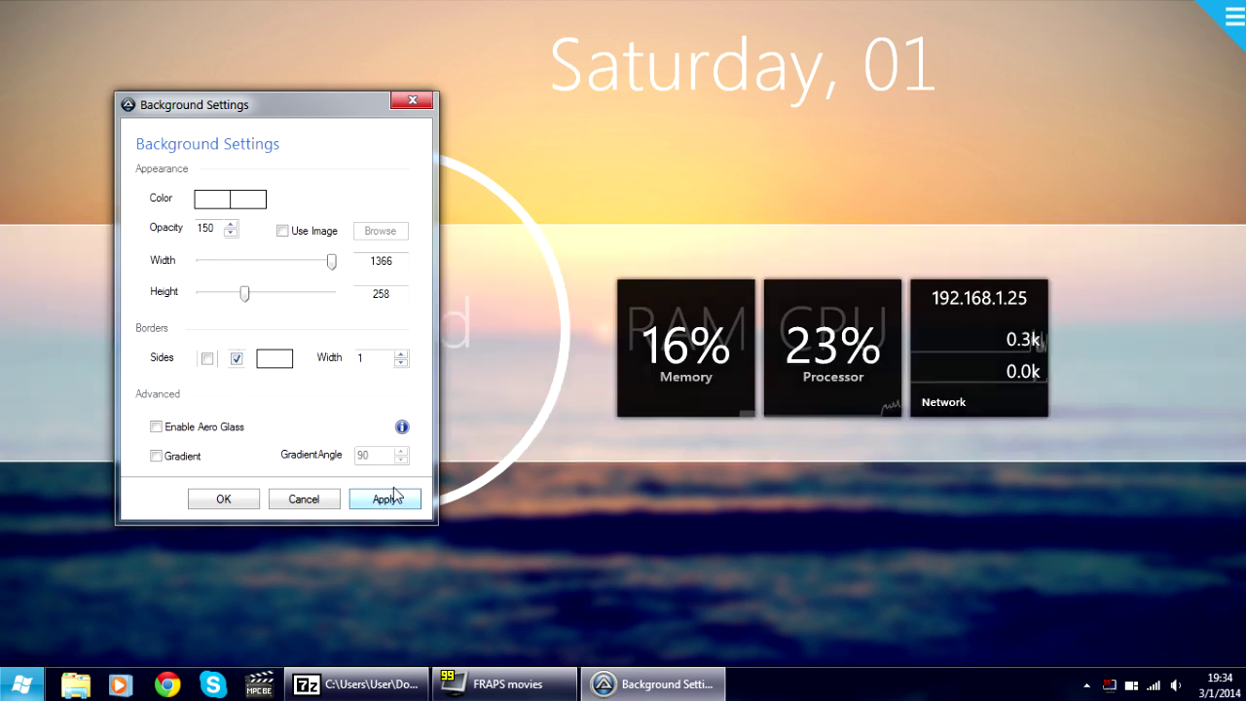
Set the band's opacity to 30 and save the background settings.
{"action": "double_click", "coordinate": [205, 227]}
{"action": "type", "text": "30"}
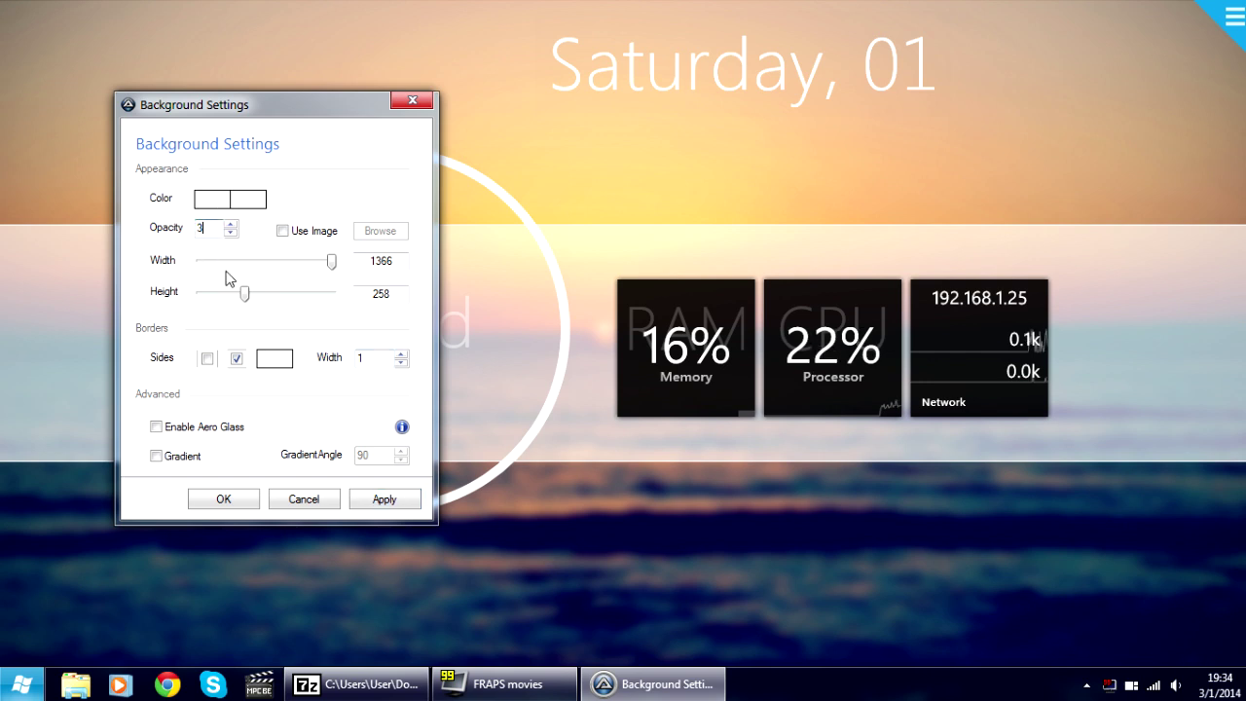
{"action": "left_click", "coordinate": [387, 499]}
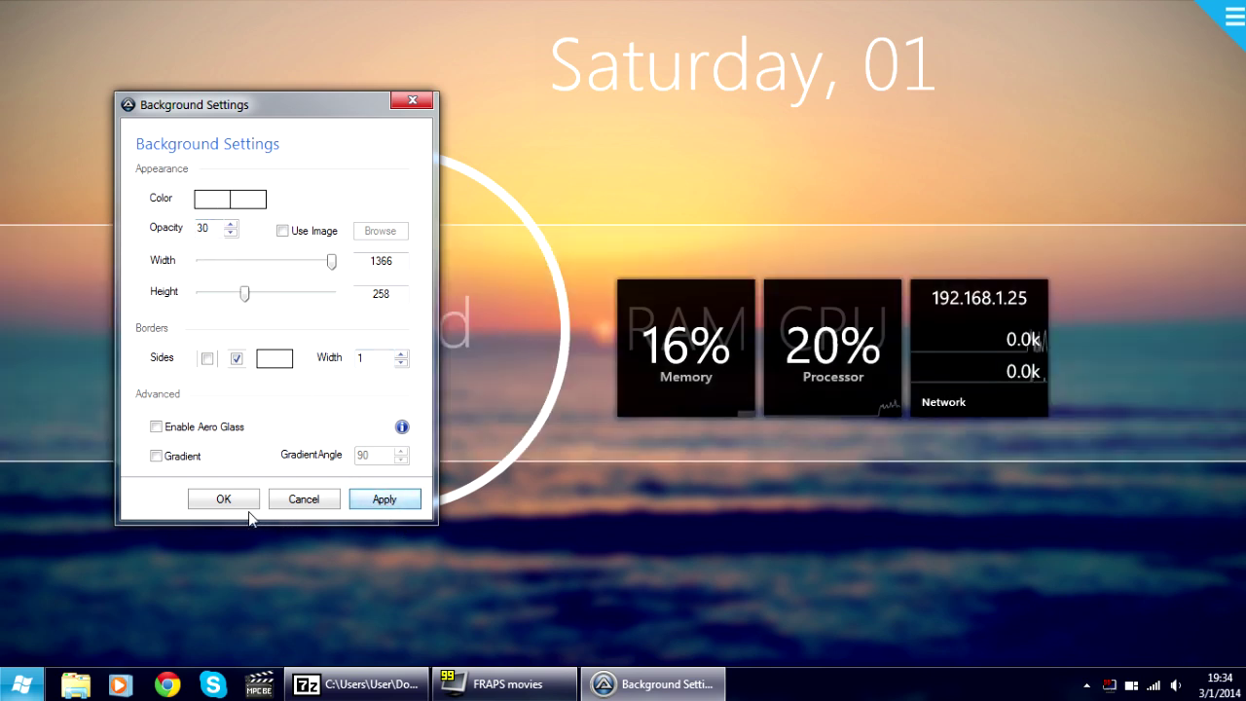
{"action": "left_click", "coordinate": [224, 499]}
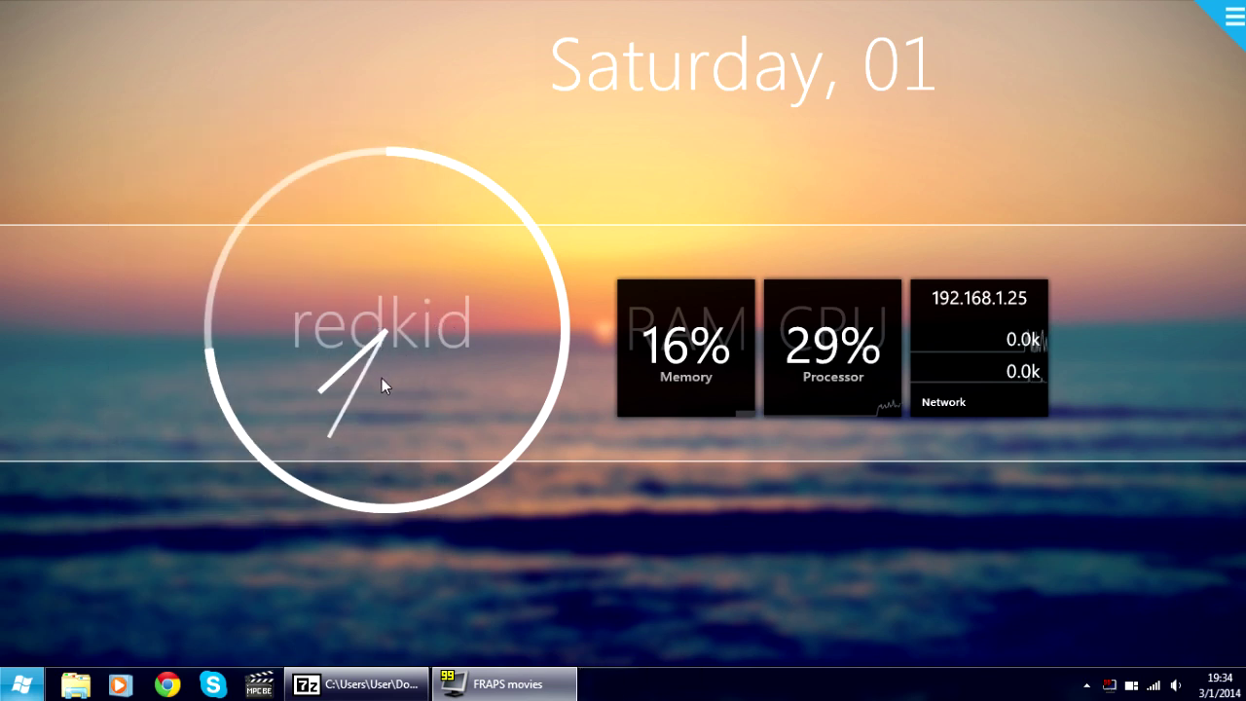
Clear the clock's ExtraText so the redkid label disappears.
{"action": "left_click", "coordinate": [382, 477]}
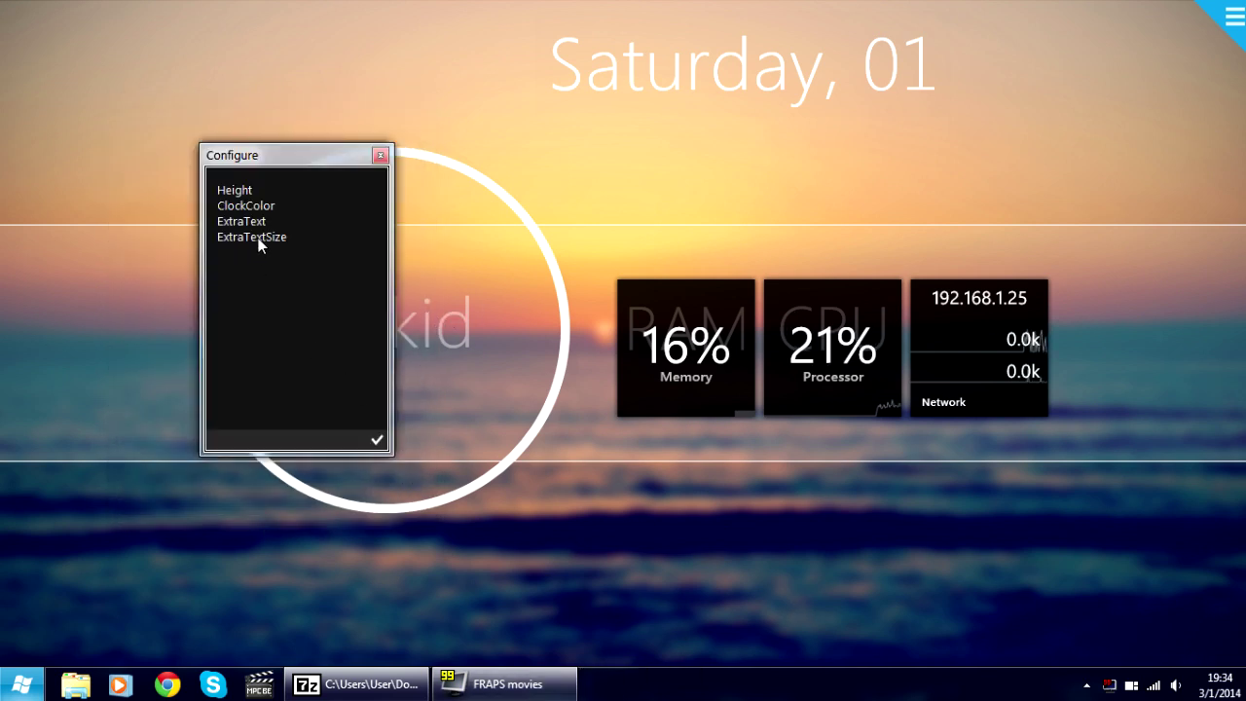
{"action": "left_click", "coordinate": [269, 228]}
{"action": "left_click_drag", "start_coordinate": [248, 440], "coordinate": [169, 447]}
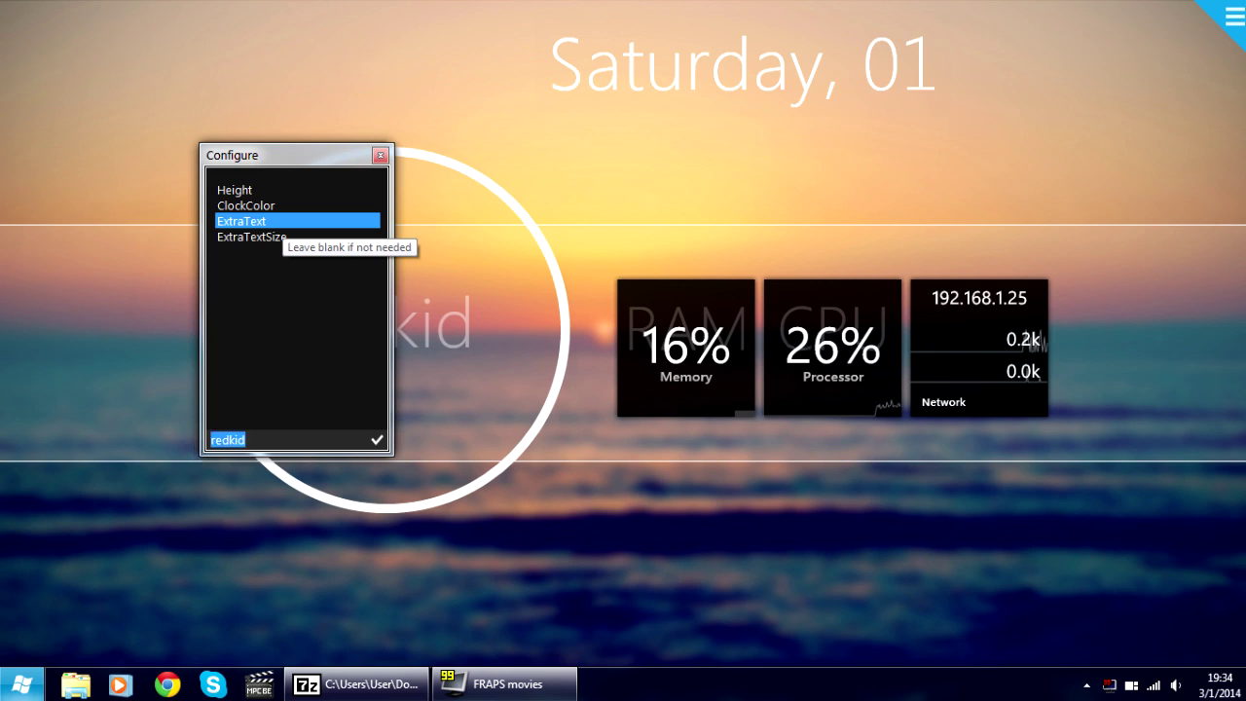
{"action": "key", "text": "BackSpace"}
{"action": "left_click", "coordinate": [378, 440]}
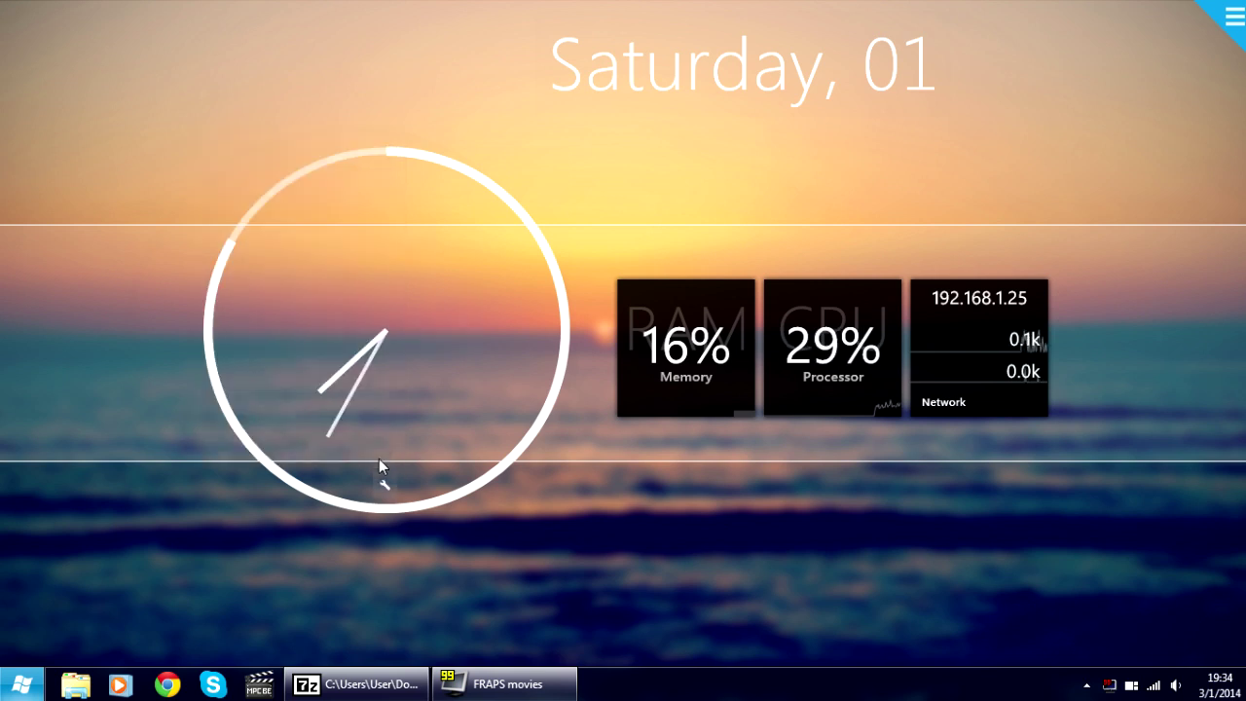
Set the clock's ClockColor to black (000000).
{"action": "left_click", "coordinate": [387, 488]}
{"action": "left_click", "coordinate": [279, 204]}
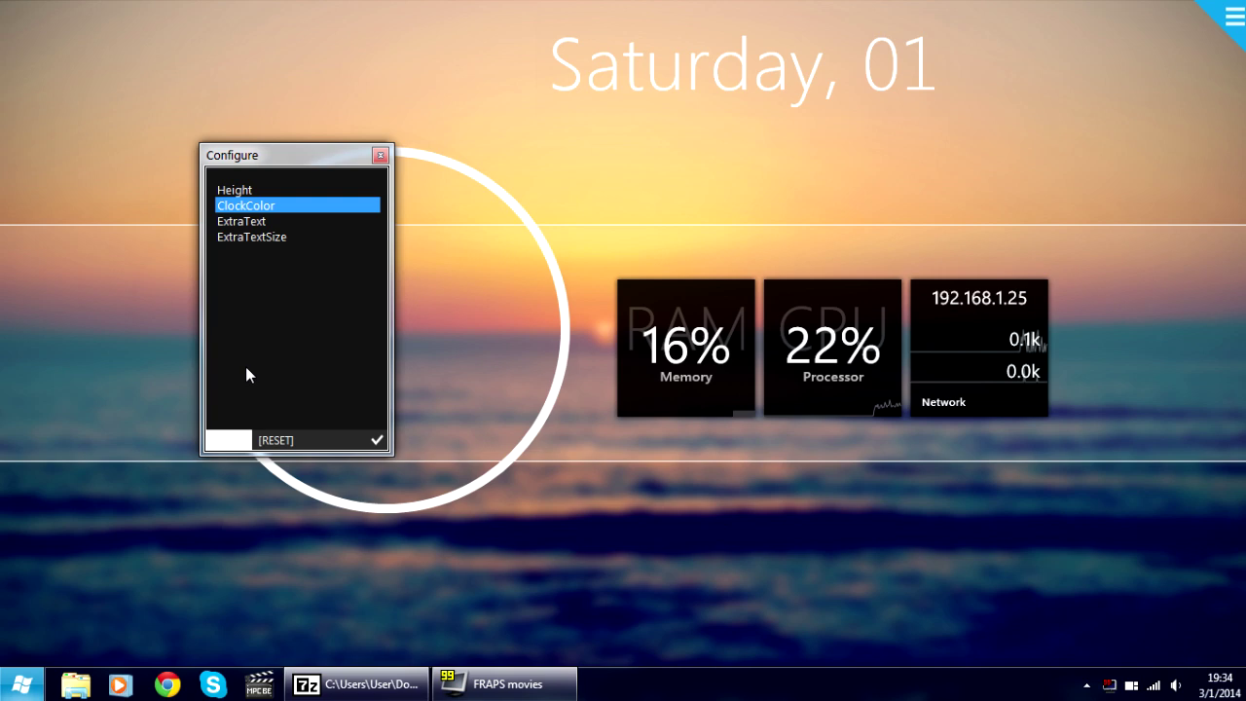
{"action": "left_click", "coordinate": [239, 445]}
{"action": "left_click_drag", "start_coordinate": [298, 278], "coordinate": [120, 422]}
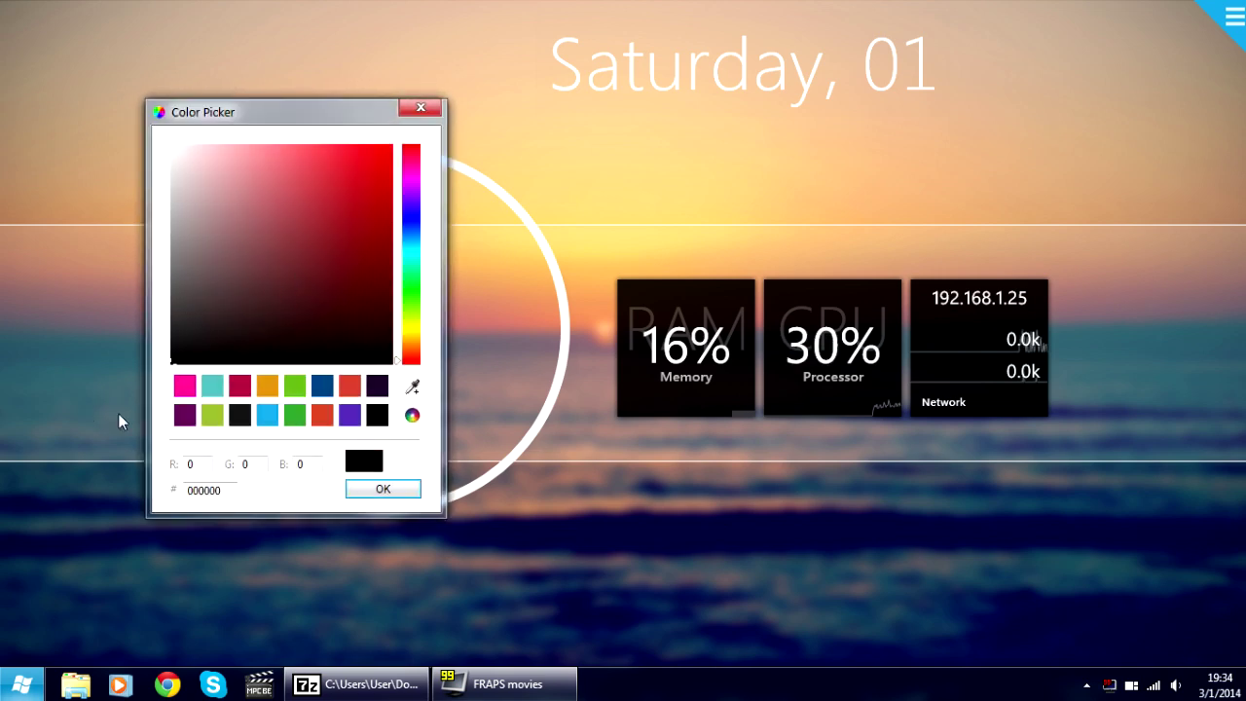
{"action": "left_click", "coordinate": [389, 491]}
{"action": "left_click", "coordinate": [376, 443]}
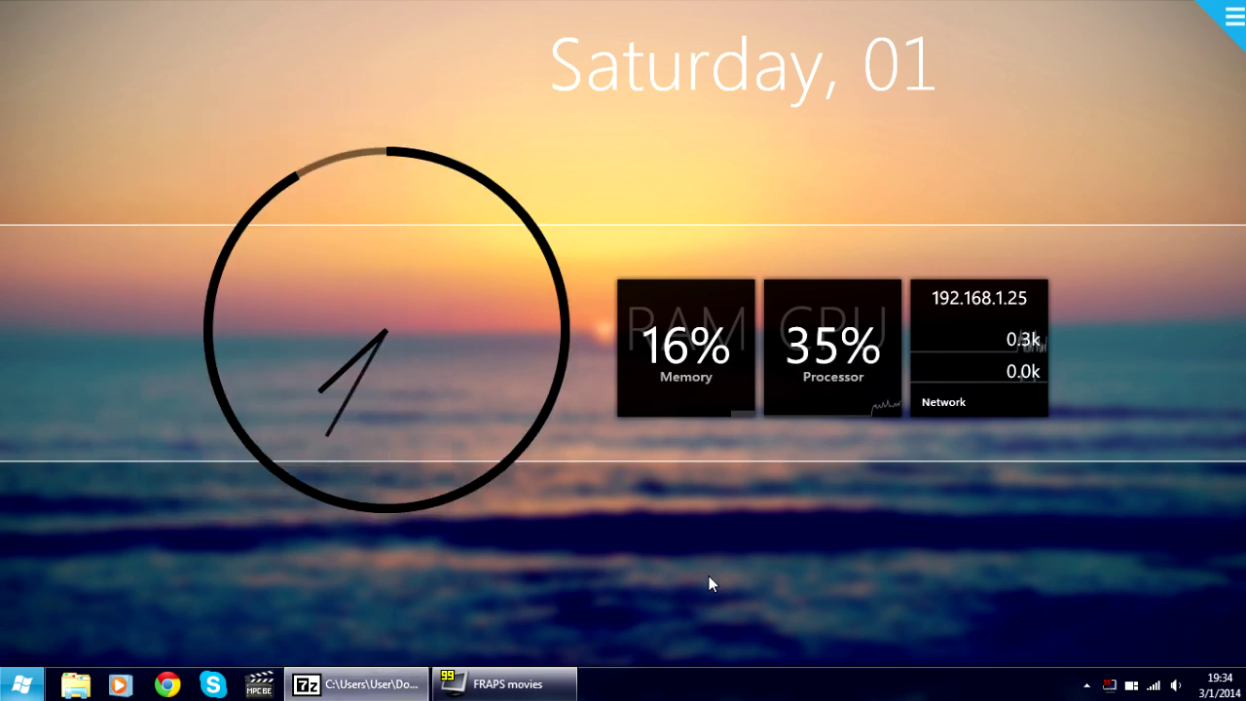
{"action": "mouse_move", "coordinate": [742, 66]}
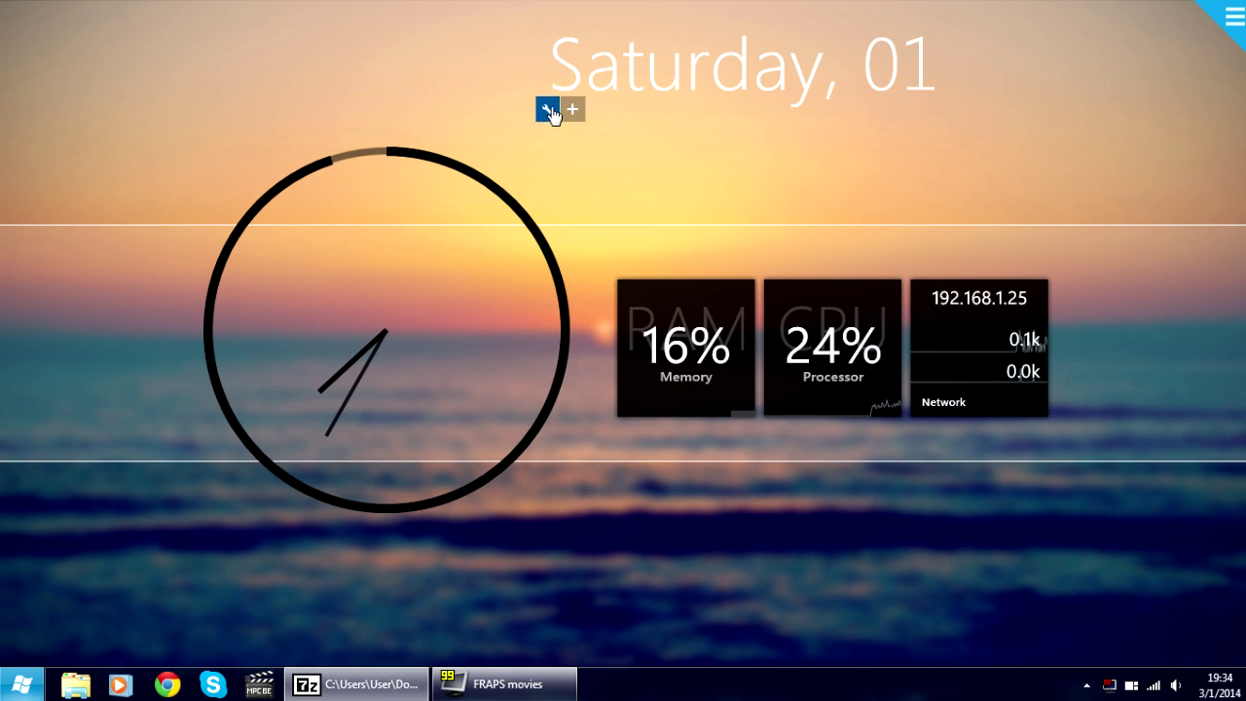
Change the date text to a size-30 %H:%M time placed inside the clock ring.
{"action": "left_click", "coordinate": [546, 108]}
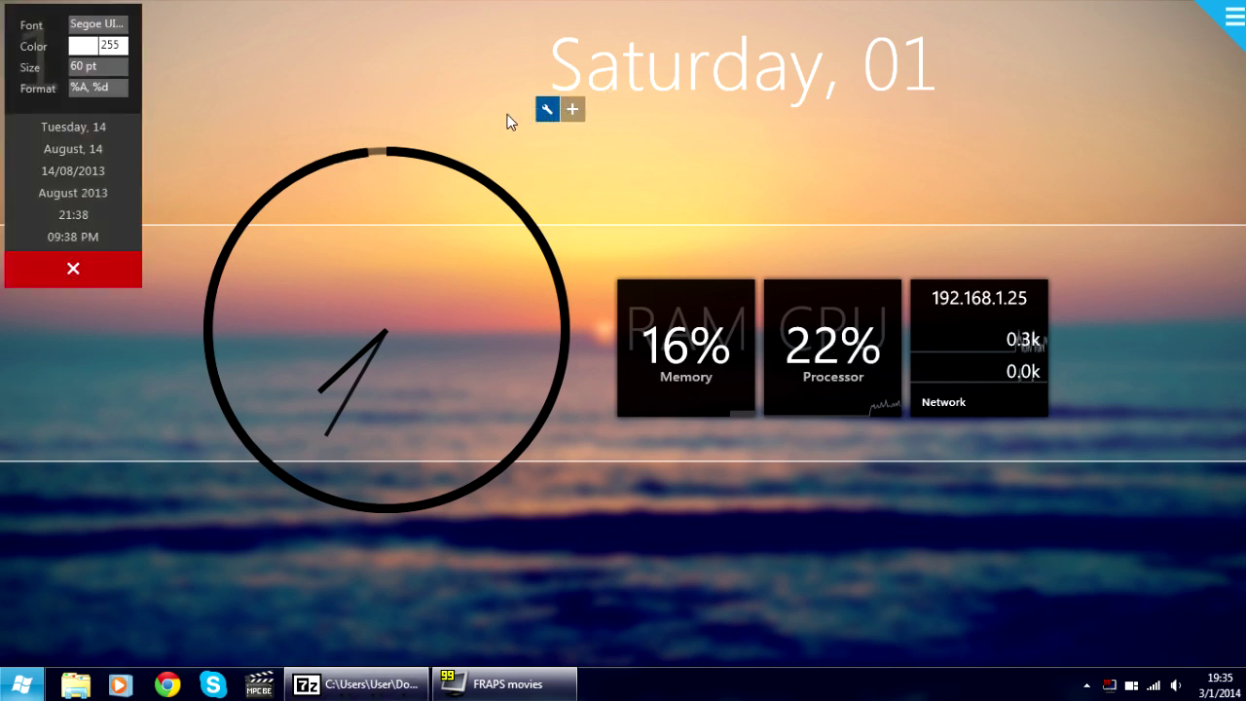
{"action": "left_click", "coordinate": [74, 214]}
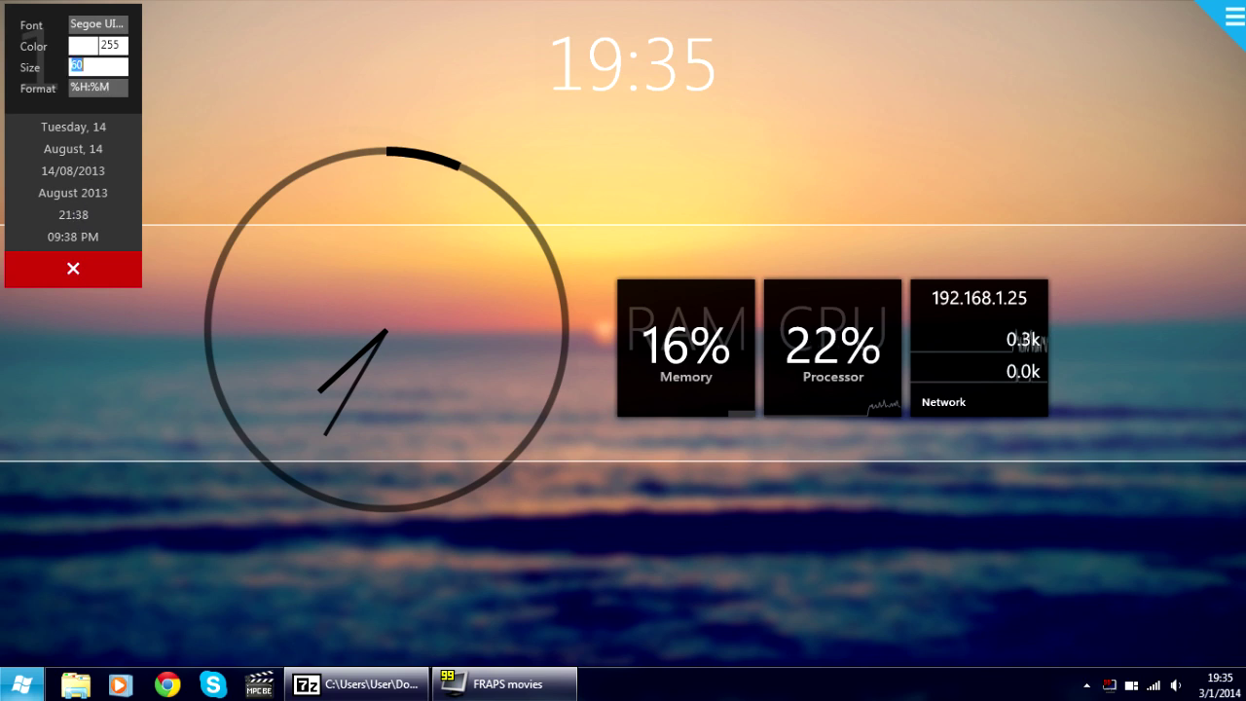
{"action": "type", "text": "3"}
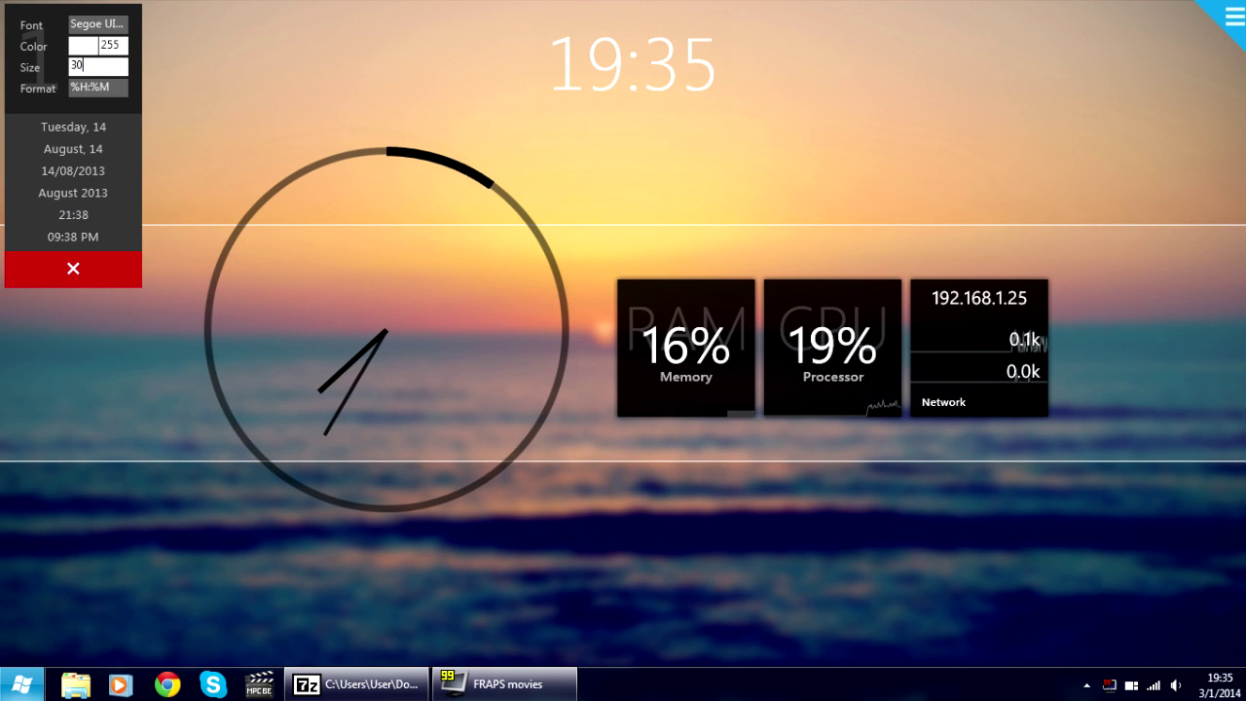
{"action": "key", "text": "Return"}
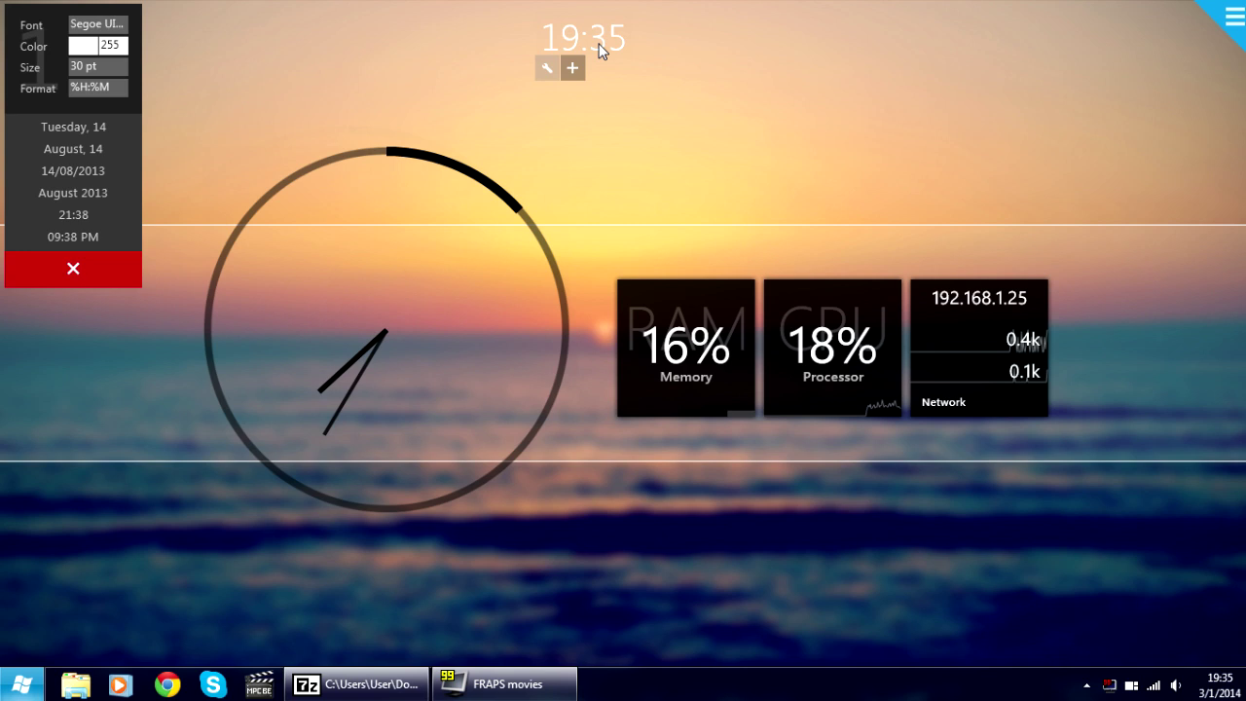
{"action": "mouse_move", "coordinate": [592, 40]}
{"action": "left_mouse_down"}
{"action": "mouse_move", "coordinate": [417, 207]}
{"action": "mouse_move", "coordinate": [395, 284]}
{"action": "left_mouse_up"}
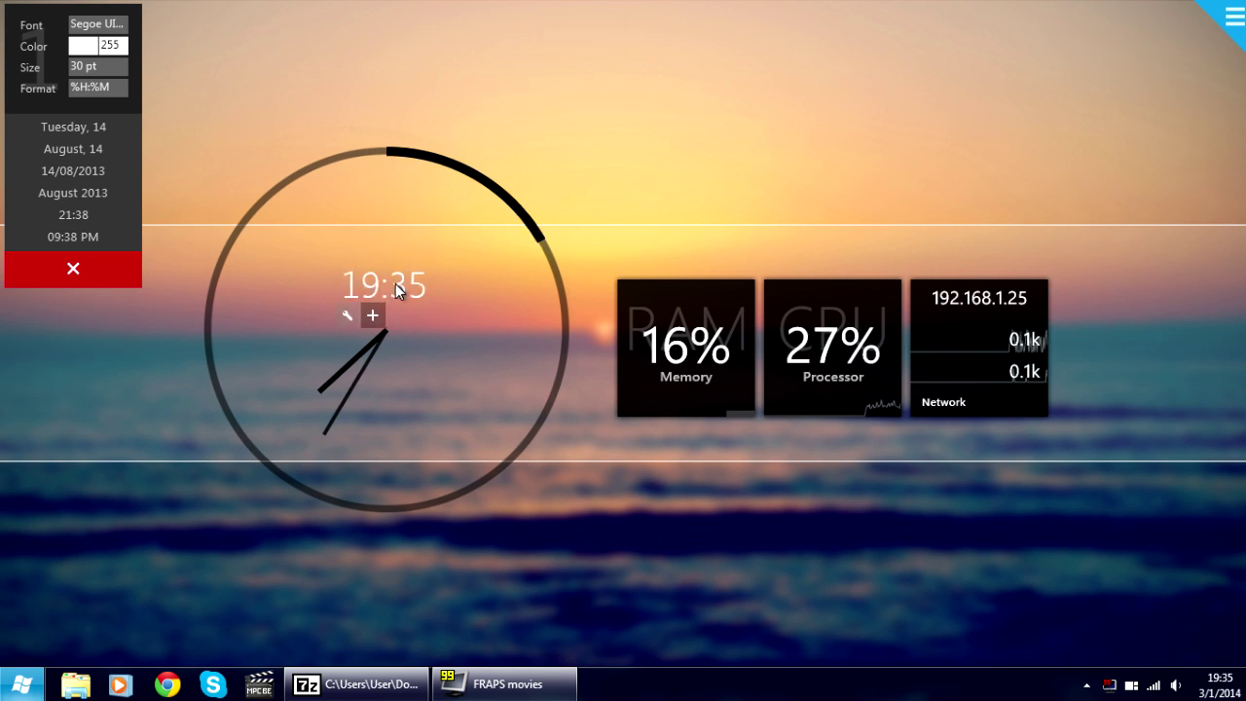
{"action": "left_click", "coordinate": [81, 268]}
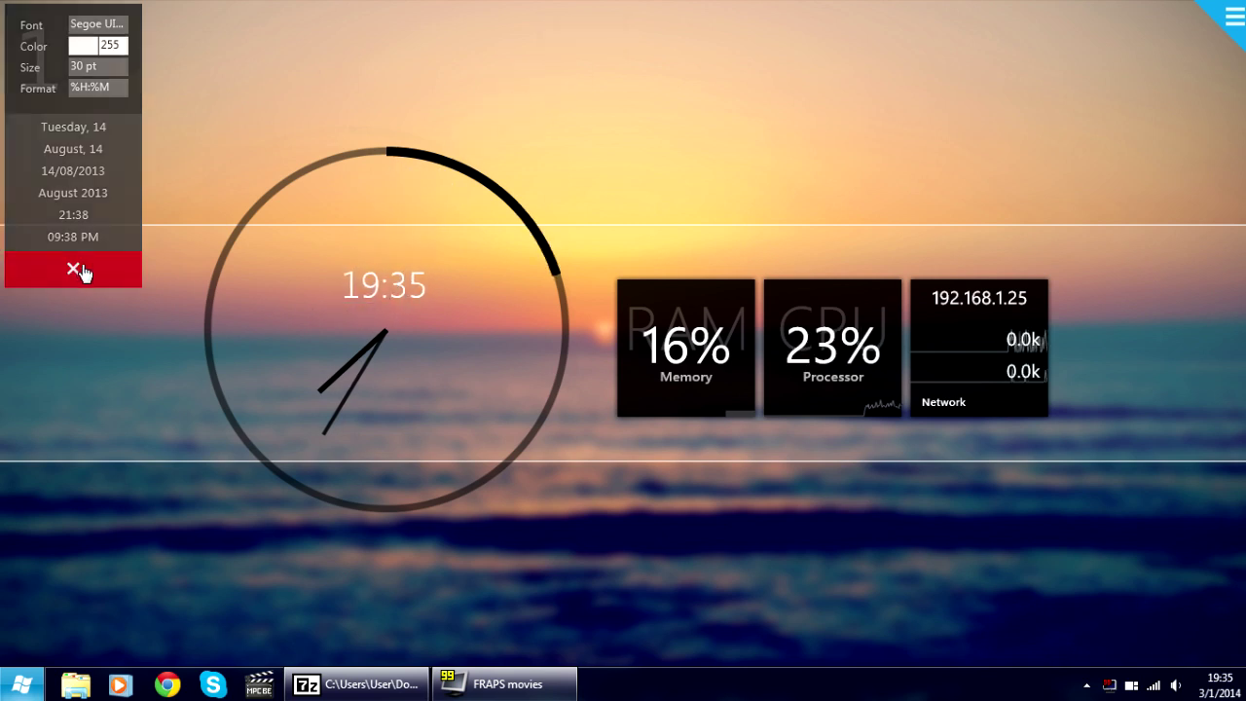
Switch the toggler to galleryarrow.ini and place its + icon beside the Network tile.
{"action": "right_click", "coordinate": [1228, 22]}
{"action": "mouse_move", "coordinate": [1122, 139]}
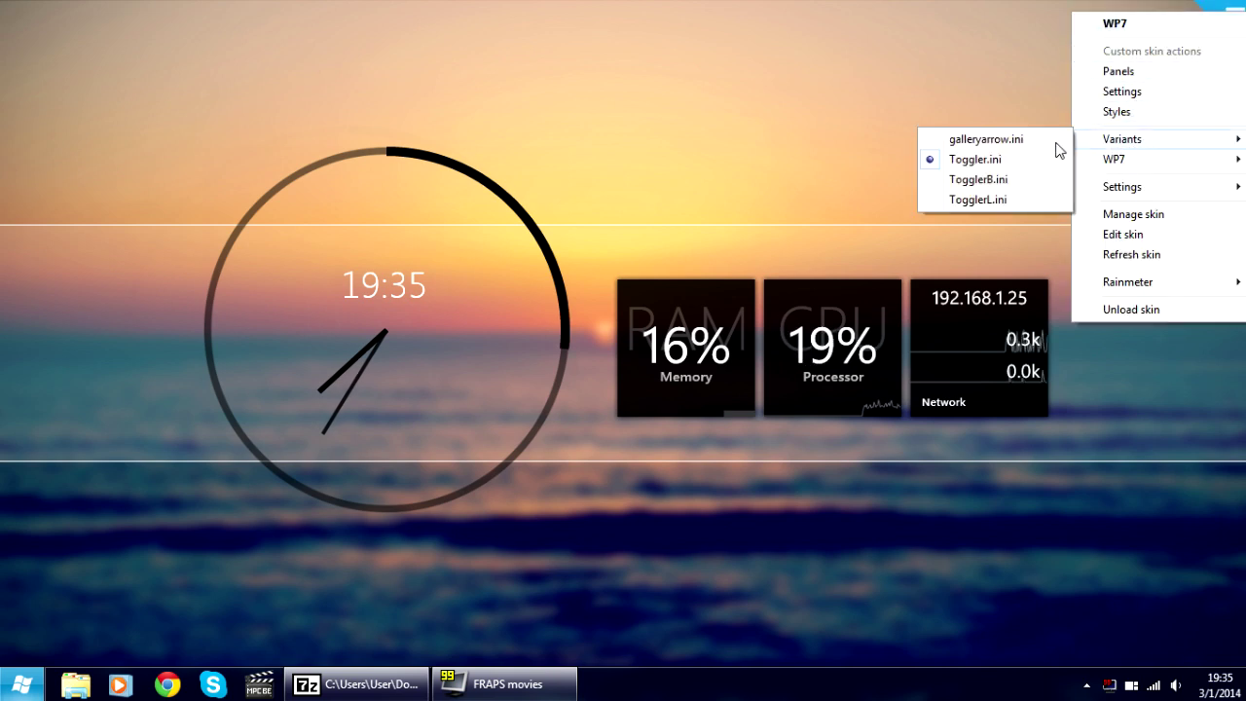
{"action": "left_click", "coordinate": [1012, 143]}
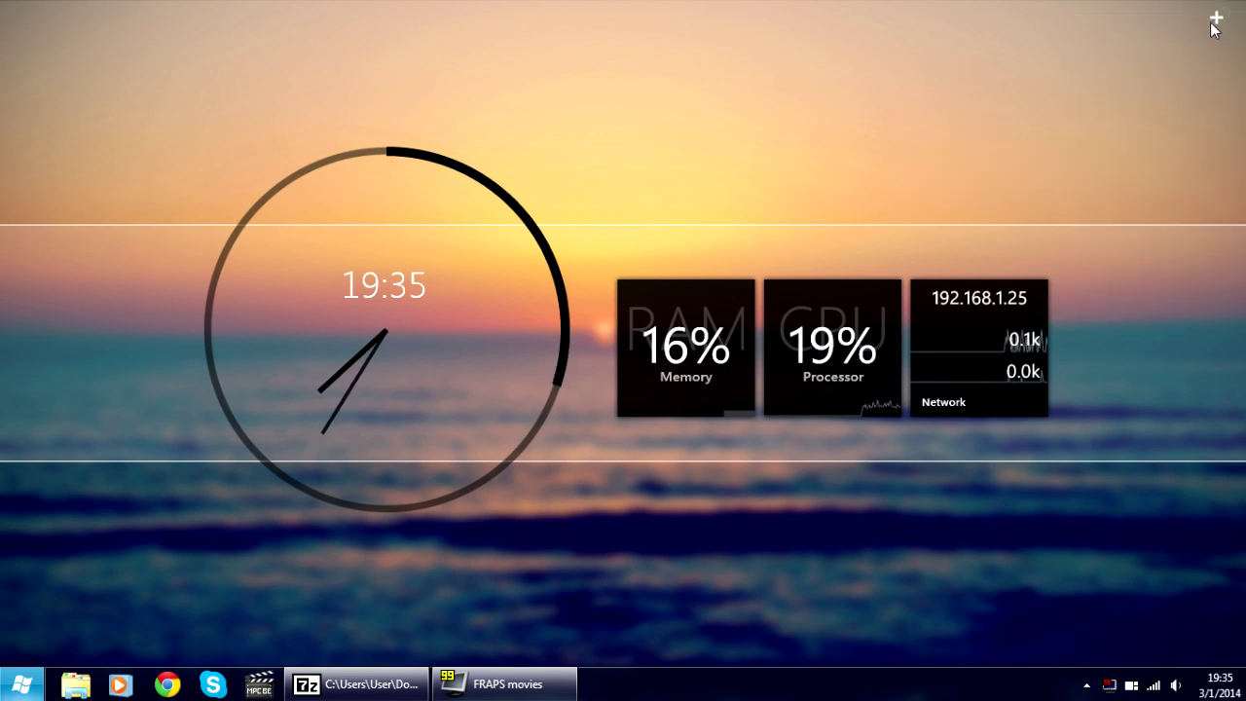
{"action": "mouse_move", "coordinate": [1212, 28]}
{"action": "left_mouse_down"}
{"action": "mouse_move", "coordinate": [1130, 311]}
{"action": "mouse_move", "coordinate": [1145, 338]}
{"action": "left_mouse_up"}
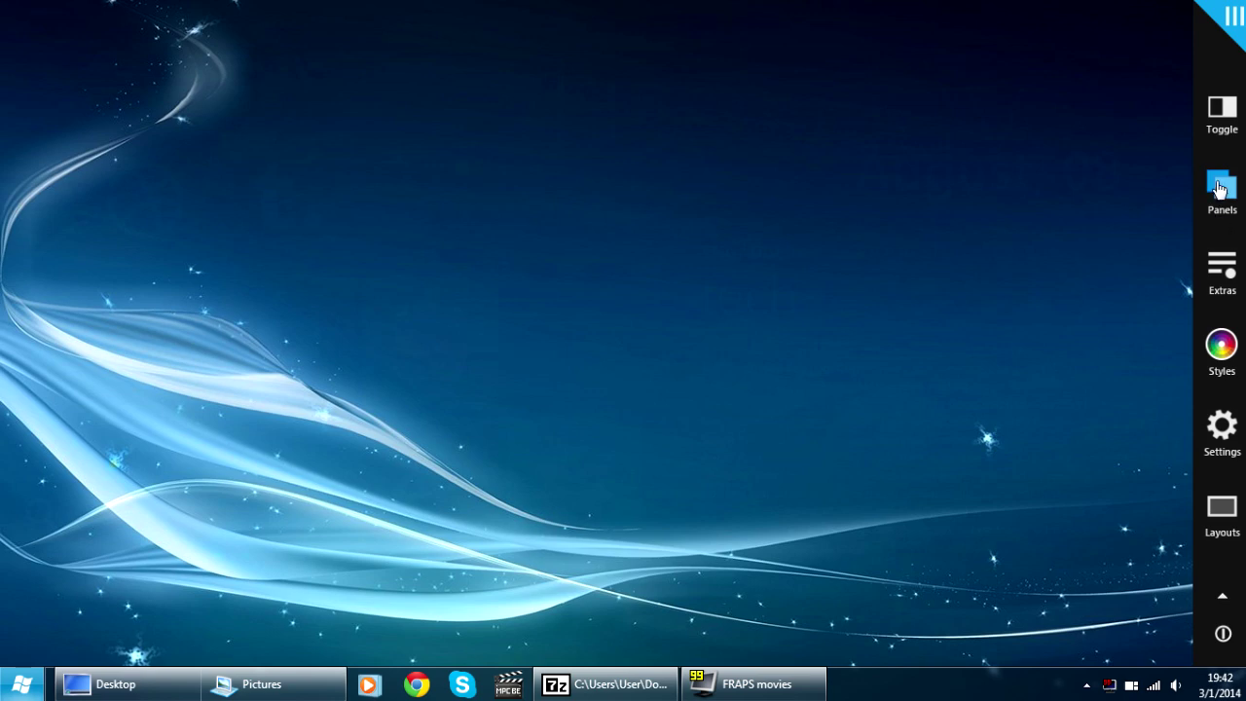
Open the Web Shortcuts panel from the Panels gallery and move it to the screen centre.
{"action": "left_click", "coordinate": [1220, 195]}
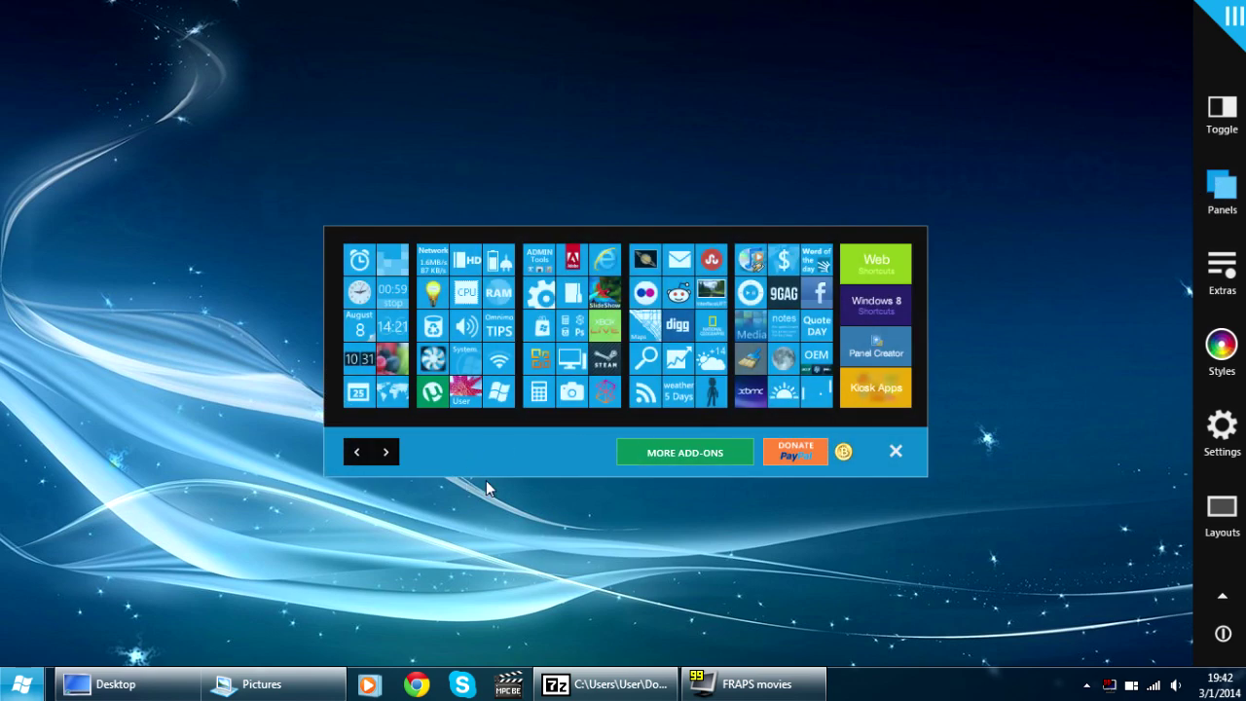
{"action": "left_click", "coordinate": [883, 265]}
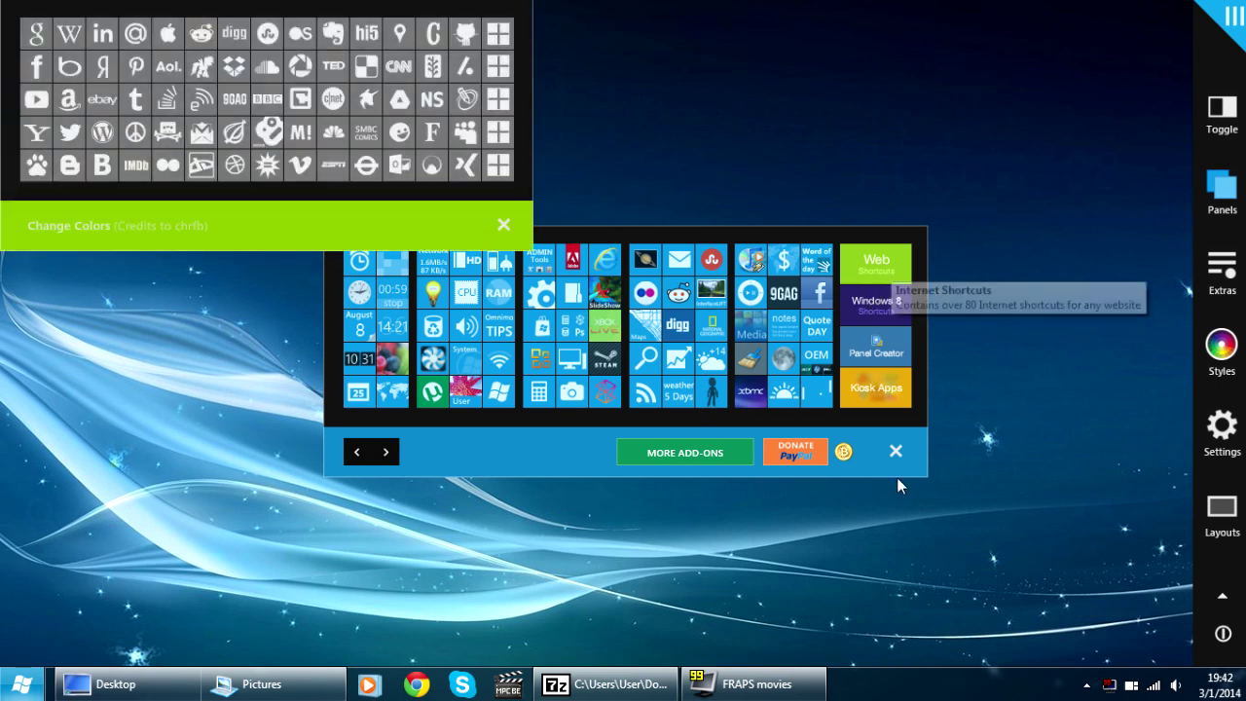
{"action": "left_click", "coordinate": [896, 451]}
{"action": "mouse_move", "coordinate": [319, 231]}
{"action": "left_mouse_down"}
{"action": "mouse_move", "coordinate": [724, 419]}
{"action": "mouse_move", "coordinate": [617, 432]}
{"action": "left_mouse_up"}
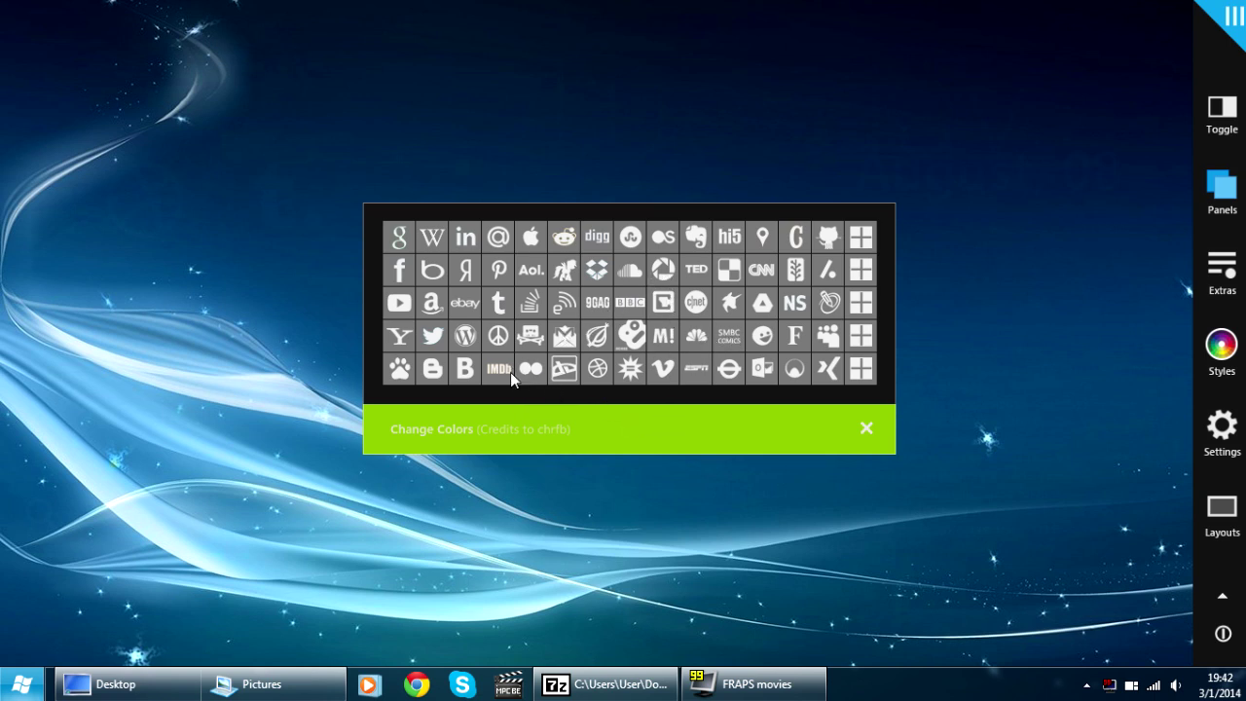
Add Dribbble, tumblr, Gmail, deviantArt, Evernote and Dropbox shortcut tiles from the panel.
{"action": "left_click", "coordinate": [598, 370]}
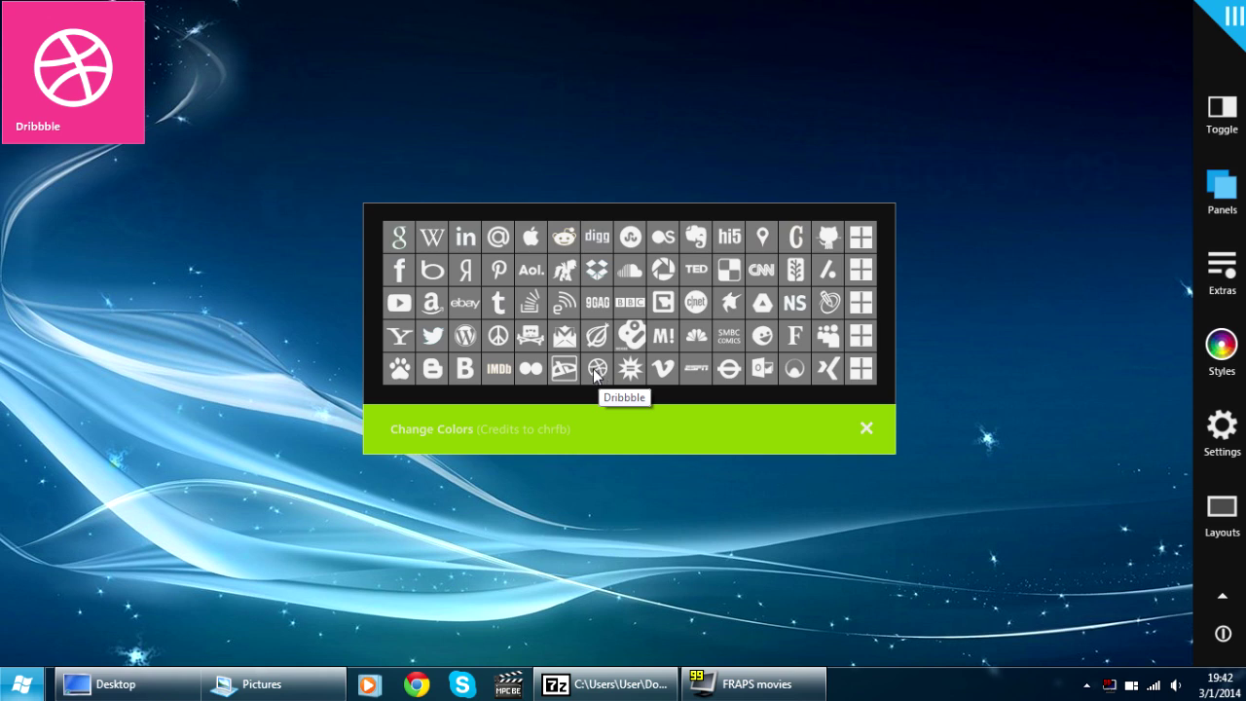
{"action": "left_click", "coordinate": [504, 300]}
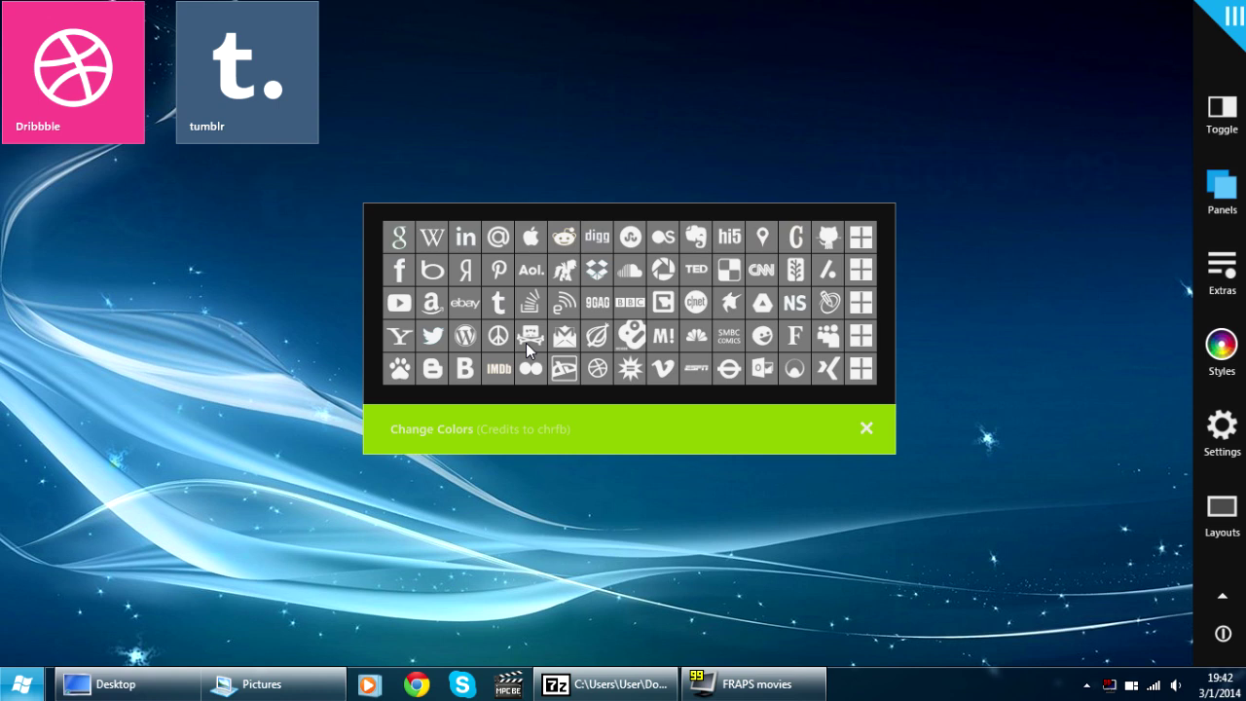
{"action": "left_click", "coordinate": [568, 347]}
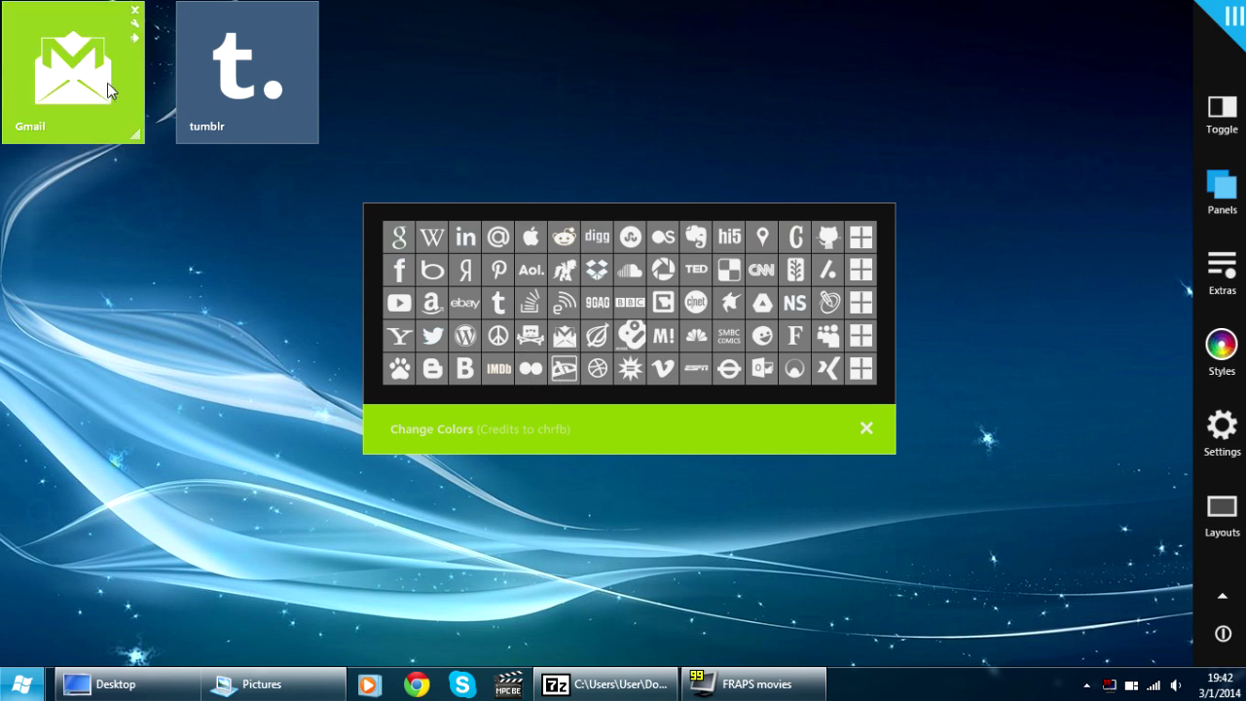
{"action": "left_click", "coordinate": [565, 370]}
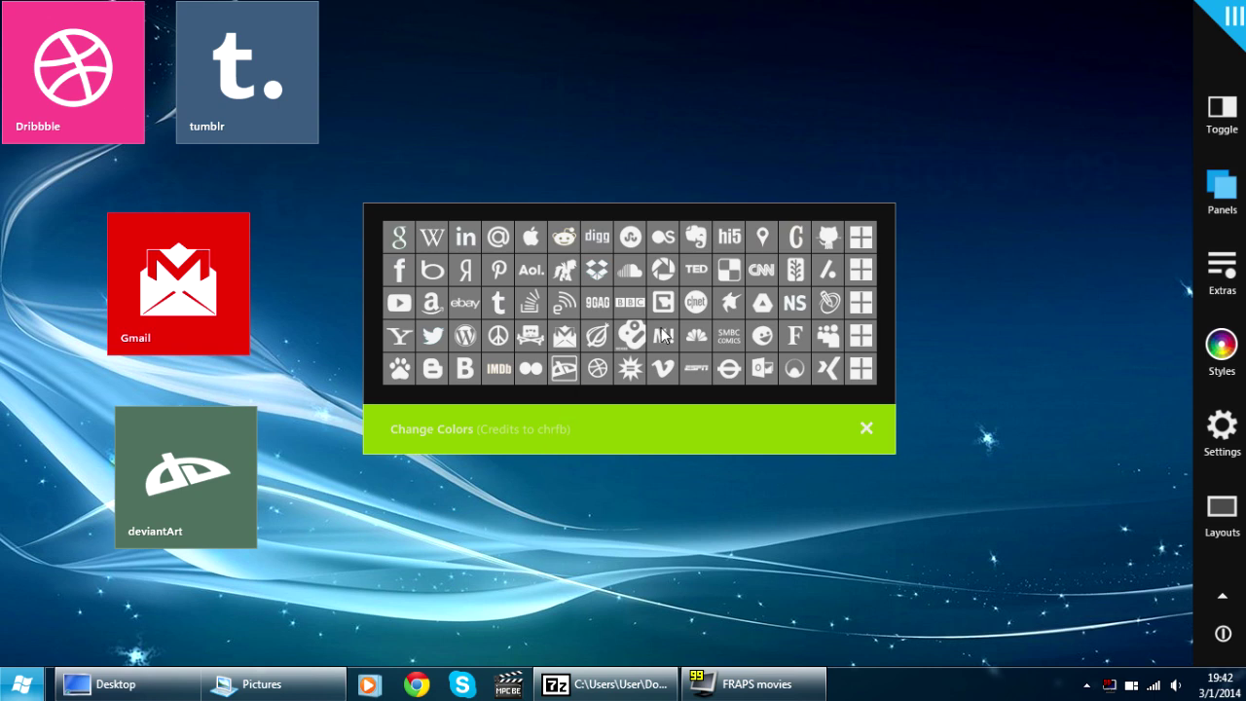
{"action": "left_click", "coordinate": [696, 239]}
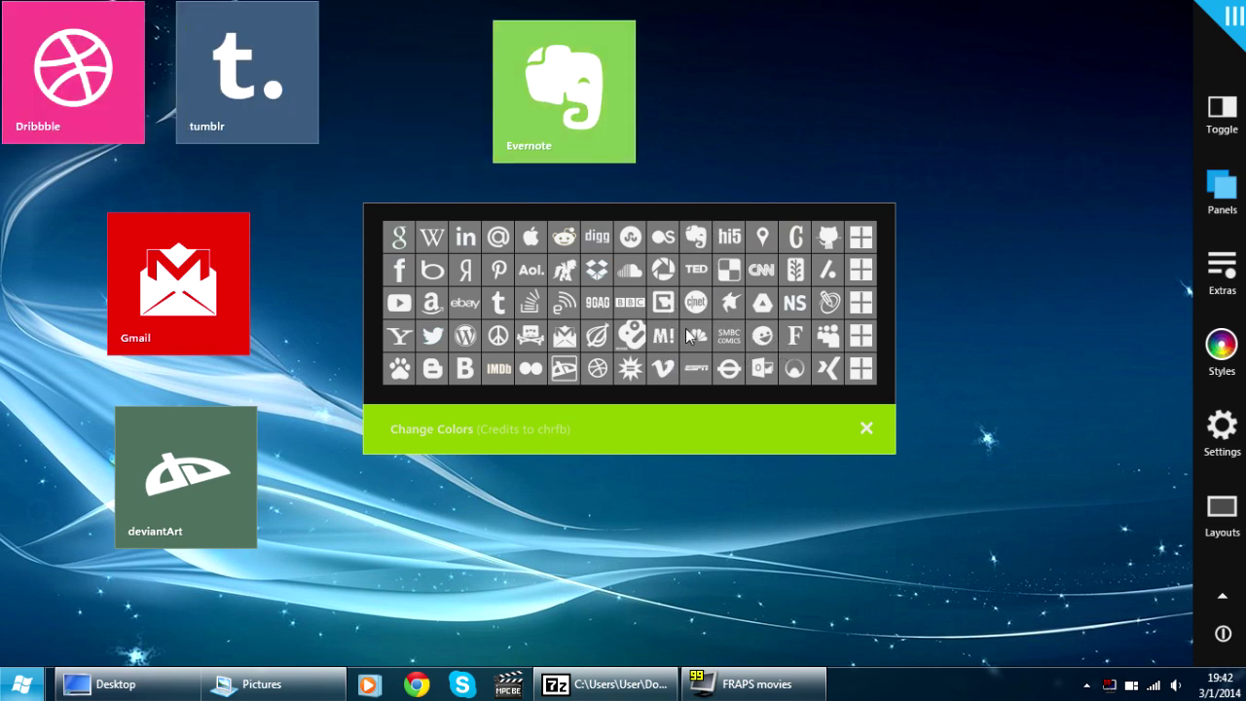
{"action": "left_click", "coordinate": [597, 270]}
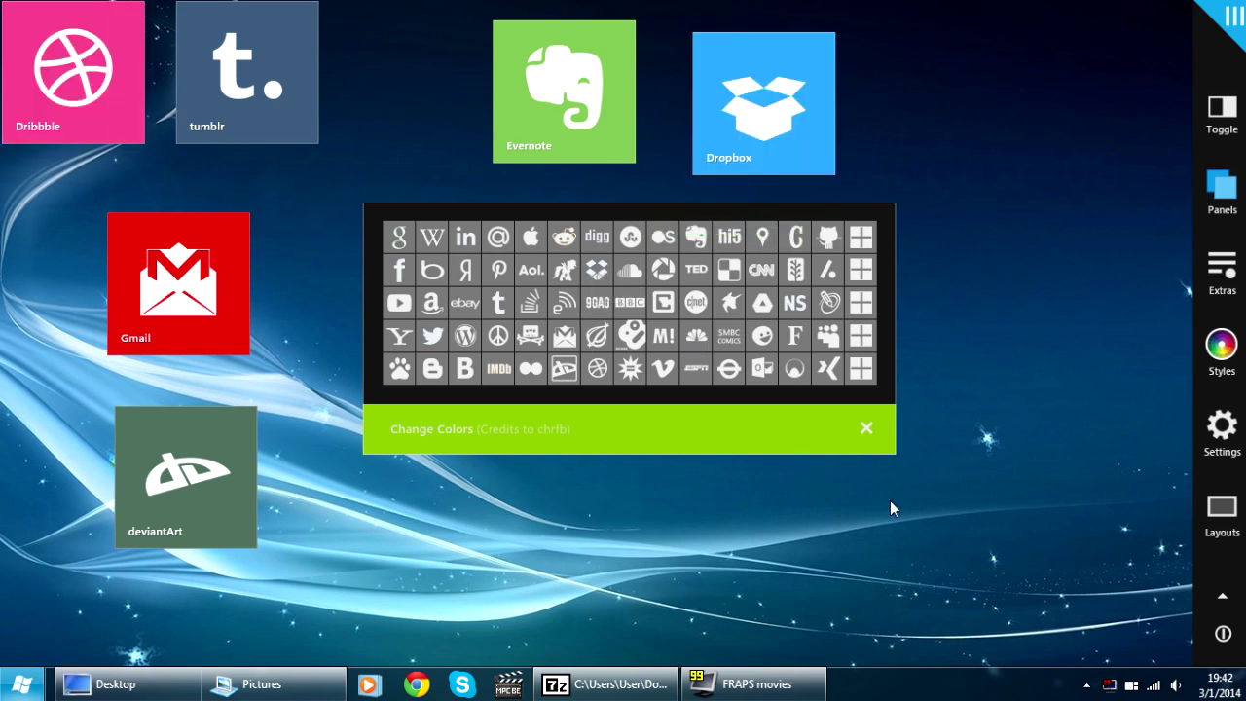
Close the web shortcuts panel and gather the scattered tiles, with Dribbble at far left.
{"action": "left_click", "coordinate": [866, 429]}
{"action": "left_click_drag", "start_coordinate": [197, 469], "coordinate": [261, 475]}
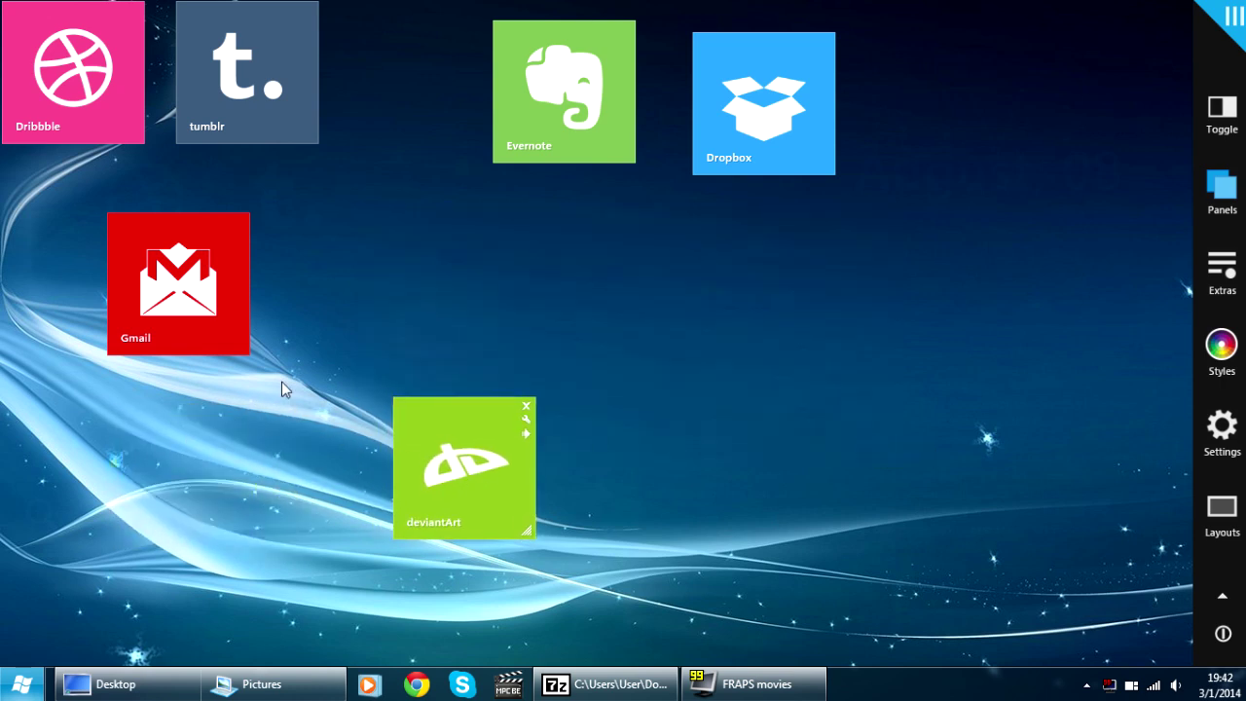
{"action": "left_click_drag", "start_coordinate": [178, 284], "coordinate": [318, 428]}
{"action": "mouse_move", "coordinate": [283, 106]}
{"action": "left_mouse_down"}
{"action": "mouse_move", "coordinate": [386, 168]}
{"action": "mouse_move", "coordinate": [634, 438]}
{"action": "left_mouse_up"}
{"action": "left_click_drag", "start_coordinate": [76, 116], "coordinate": [244, 244]}
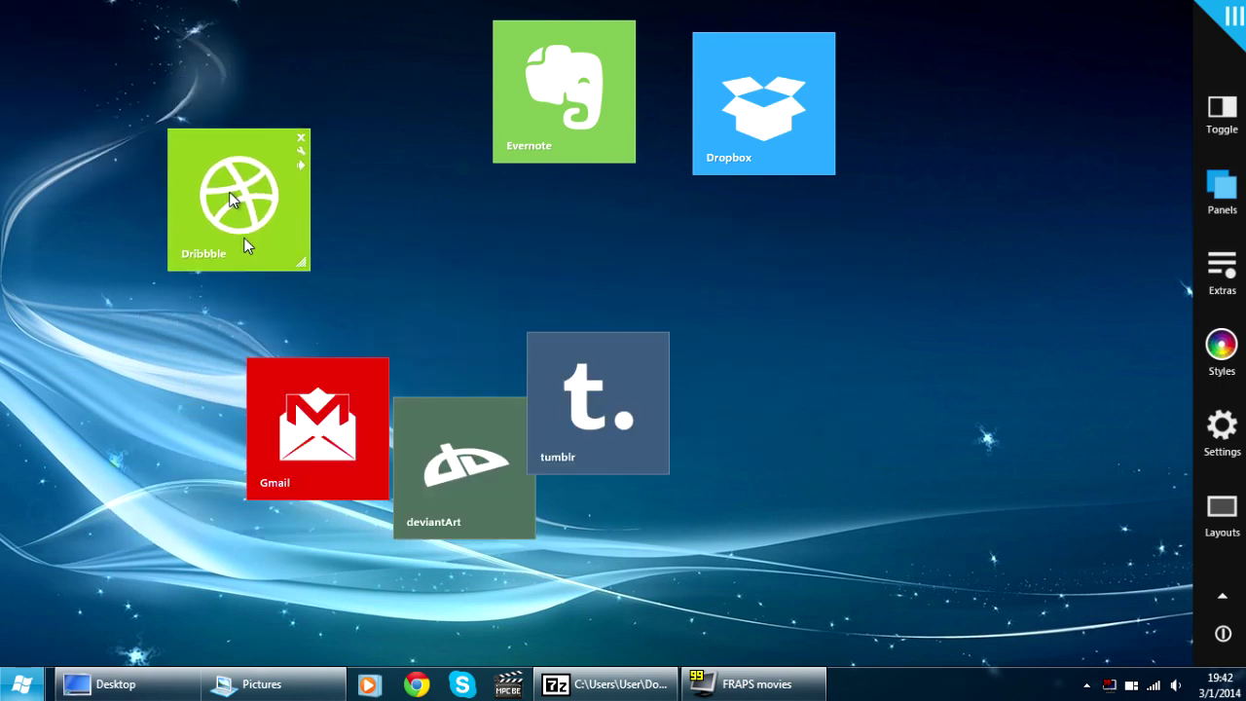
{"action": "left_click_drag", "start_coordinate": [231, 198], "coordinate": [130, 195]}
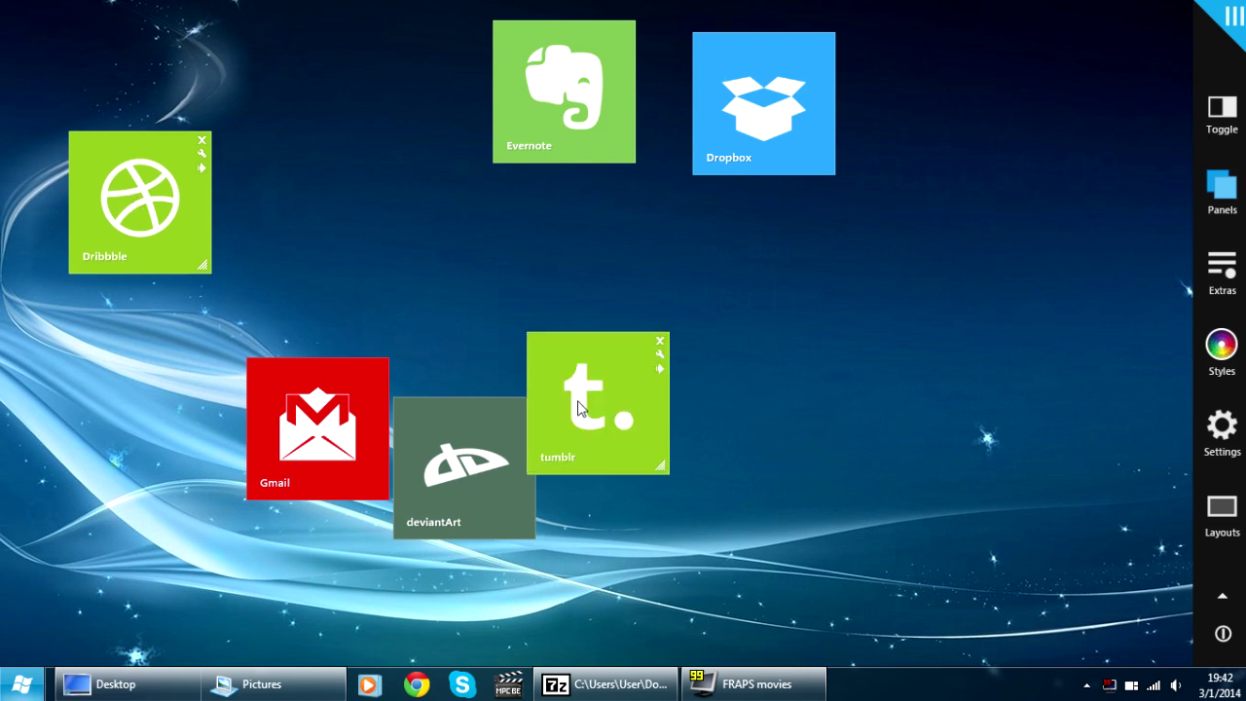
Snap tumblr beside Dribbble, Gmail below, then Evernote, deviantArt and Dropbox in a staircase.
{"action": "left_click_drag", "start_coordinate": [578, 407], "coordinate": [268, 210]}
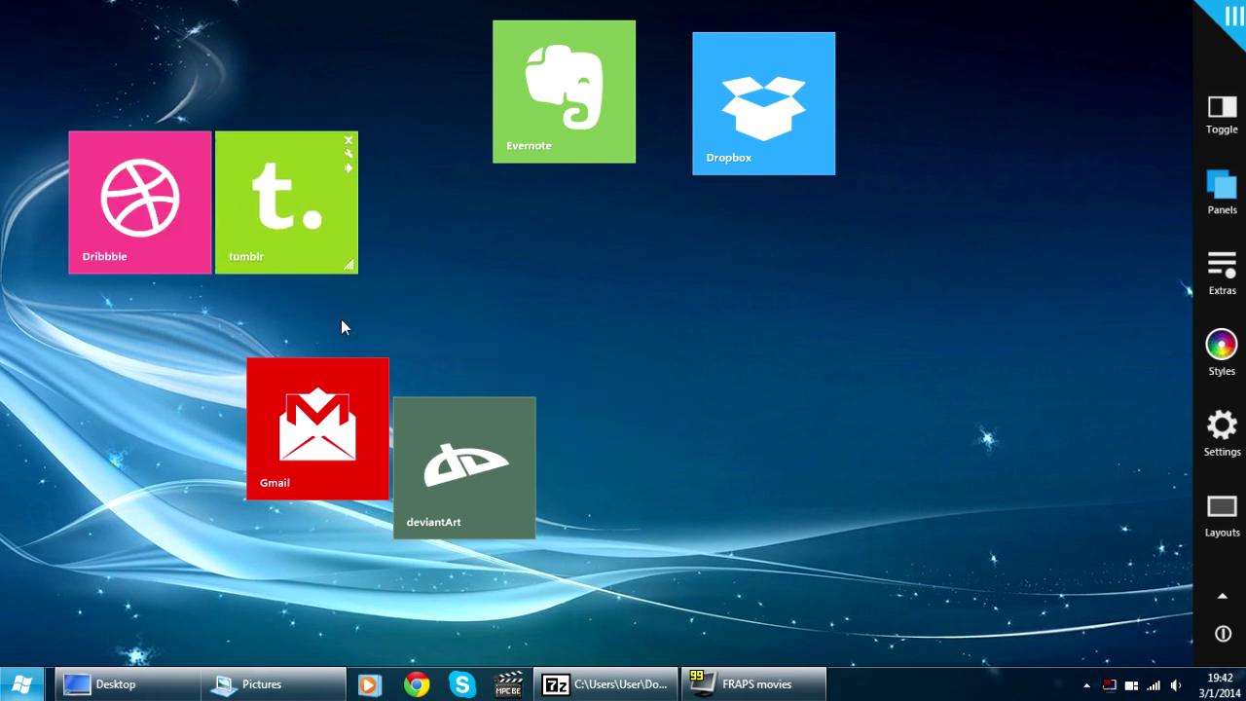
{"action": "mouse_move", "coordinate": [343, 429]}
{"action": "left_mouse_down"}
{"action": "mouse_move", "coordinate": [304, 352]}
{"action": "mouse_move", "coordinate": [315, 357]}
{"action": "left_mouse_up"}
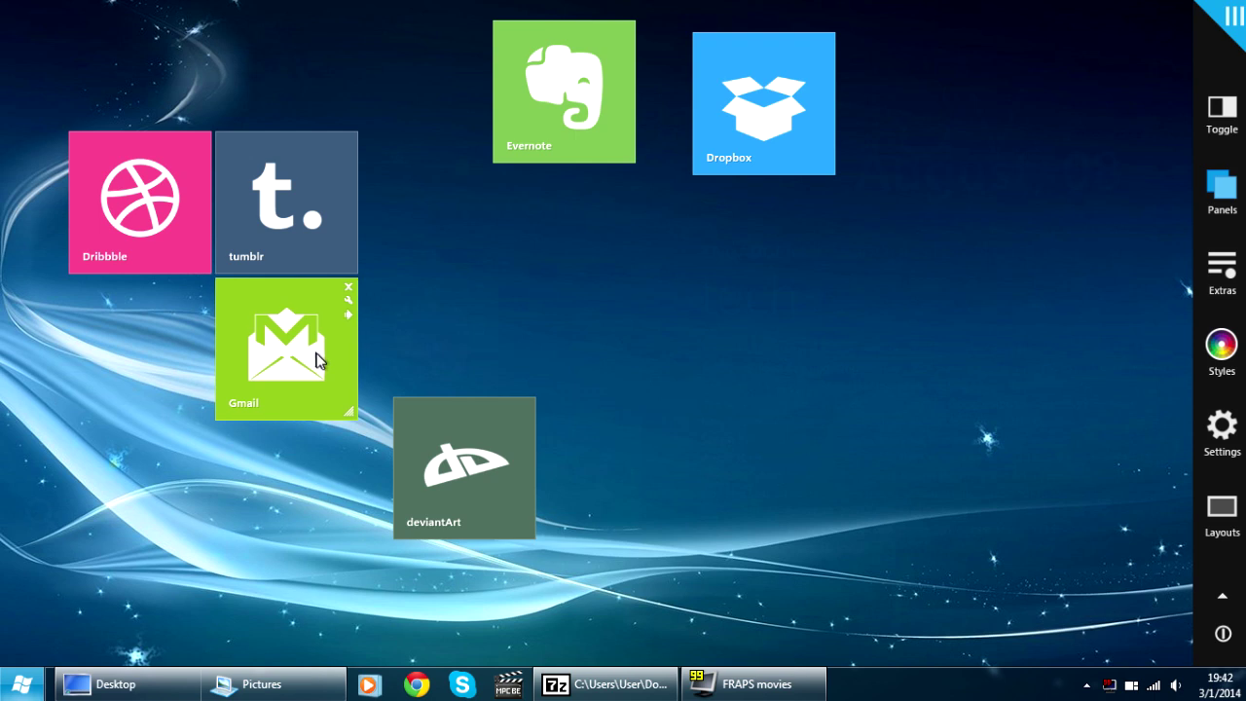
{"action": "left_click_drag", "start_coordinate": [529, 150], "coordinate": [405, 380]}
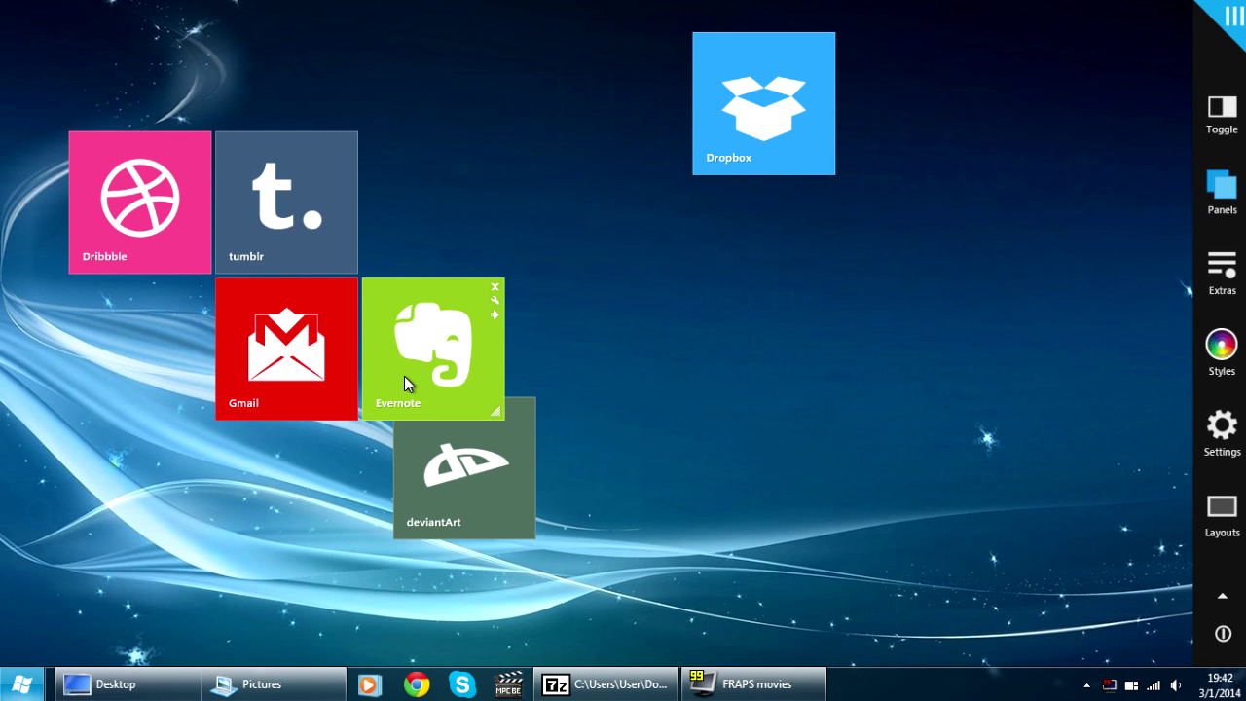
{"action": "mouse_move", "coordinate": [479, 512]}
{"action": "left_mouse_down"}
{"action": "mouse_move", "coordinate": [477, 619]}
{"action": "mouse_move", "coordinate": [448, 546]}
{"action": "left_mouse_up"}
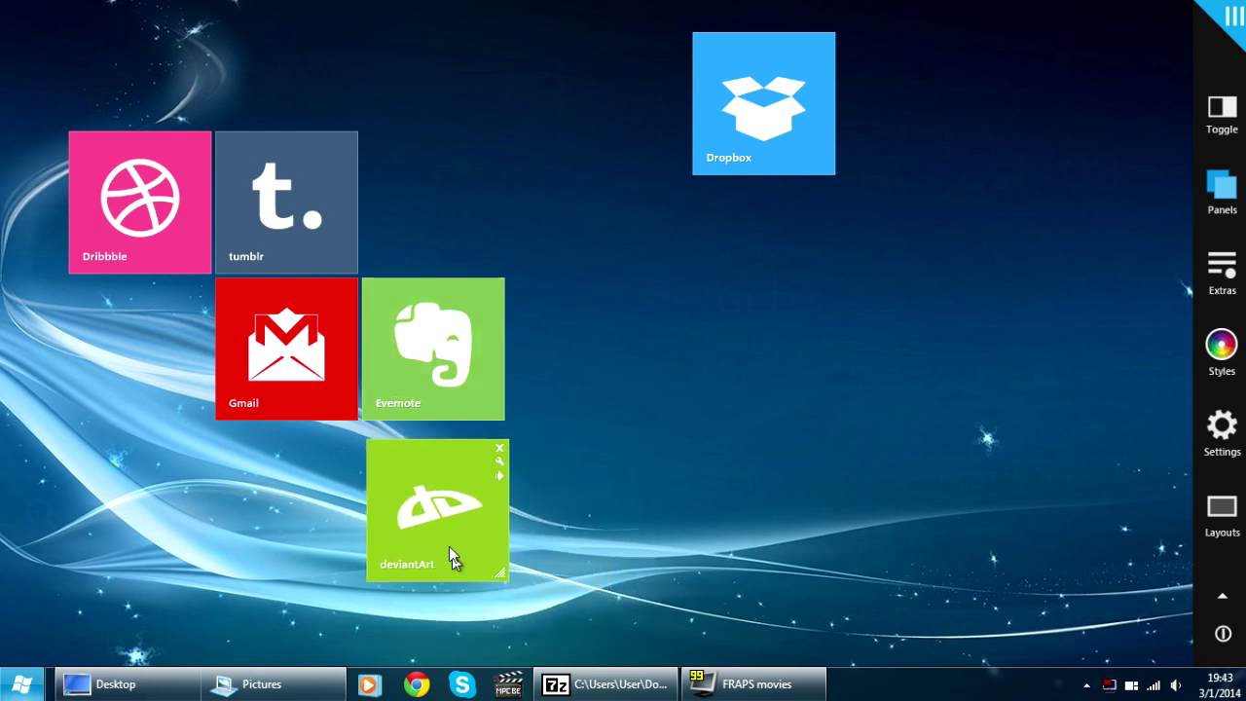
{"action": "left_click_drag", "start_coordinate": [761, 144], "coordinate": [594, 504]}
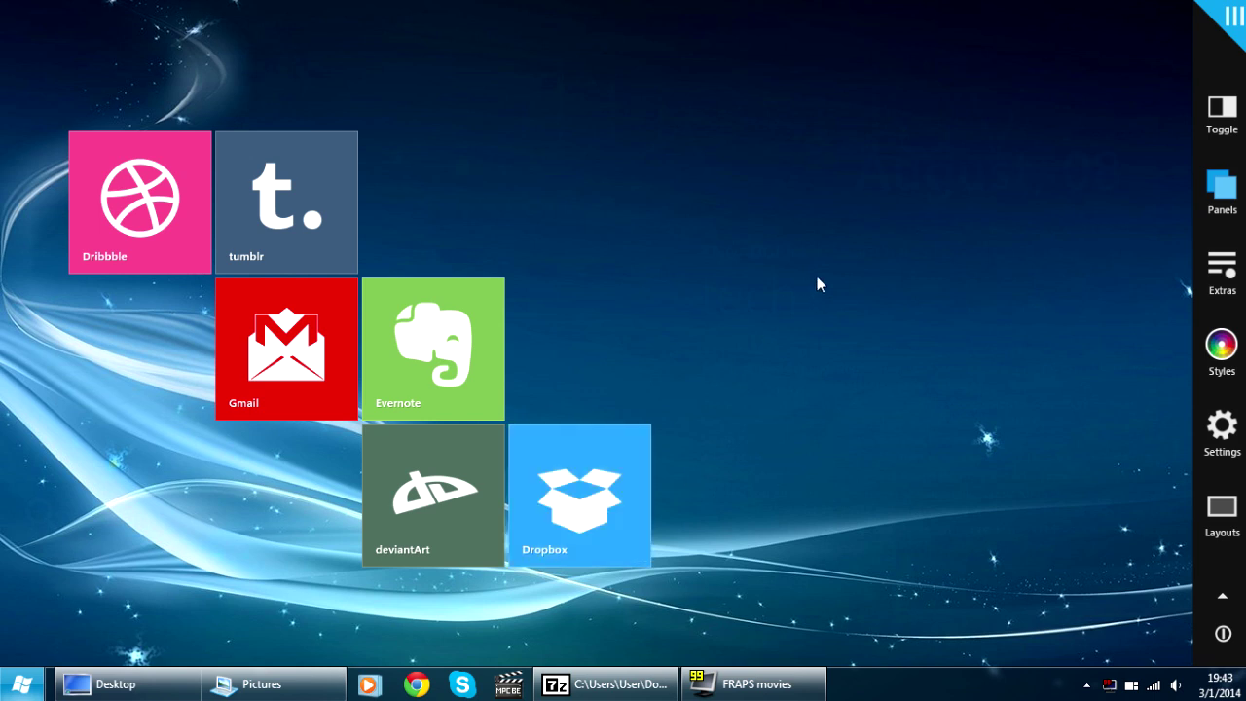
Add the tech news feed and large date widgets, placing Mar. 2014 under the weekday.
{"action": "left_click", "coordinate": [1223, 276]}
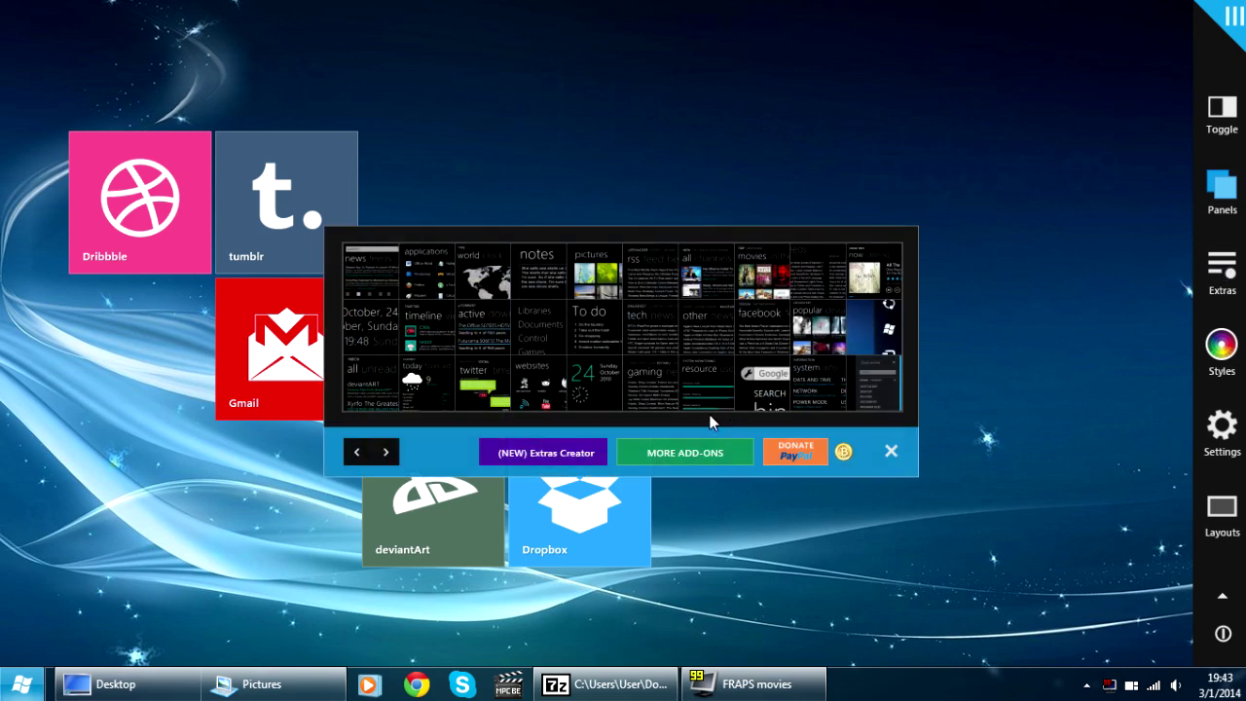
{"action": "left_click", "coordinate": [656, 329]}
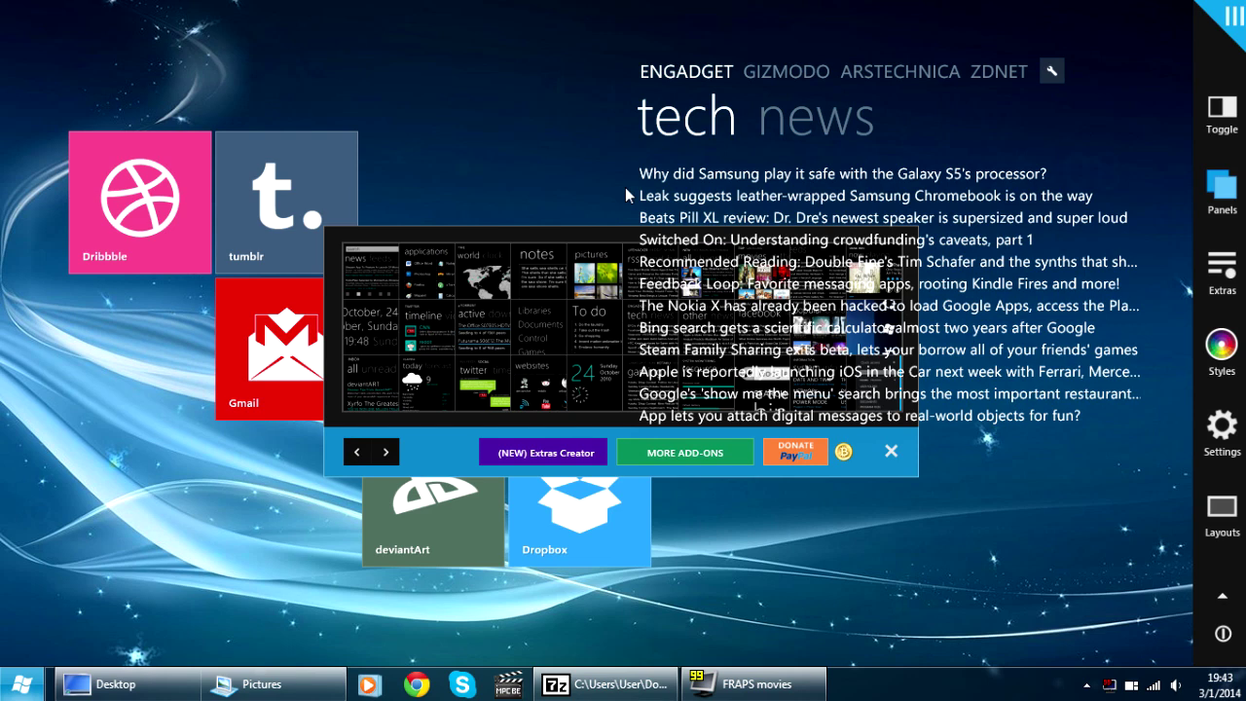
{"action": "left_click_drag", "start_coordinate": [456, 452], "coordinate": [430, 471]}
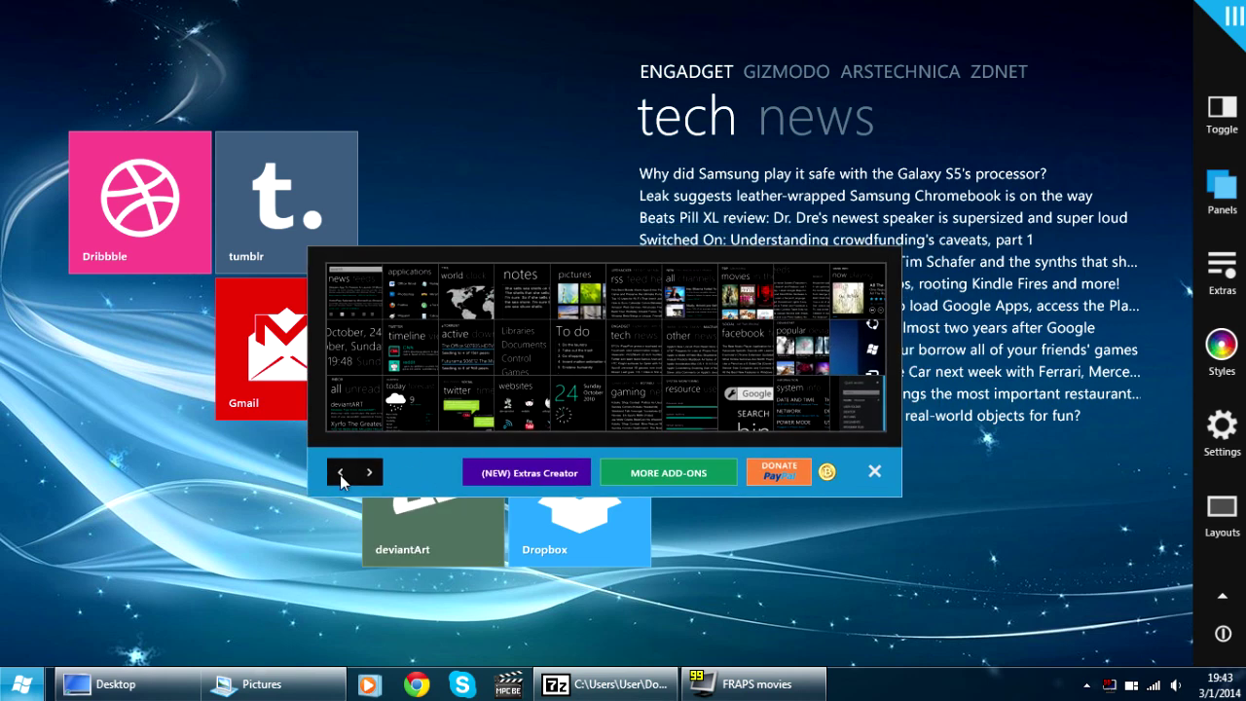
{"action": "left_click", "coordinate": [363, 362]}
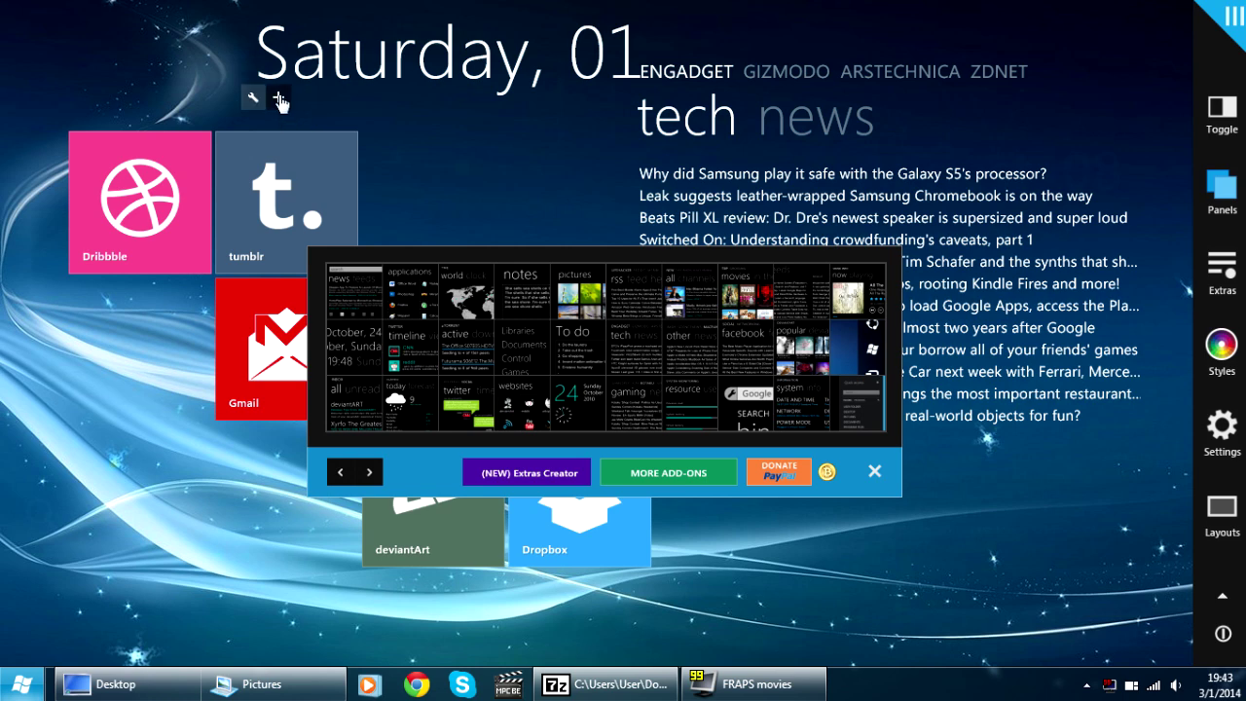
{"action": "left_click_drag", "start_coordinate": [78, 22], "coordinate": [457, 120]}
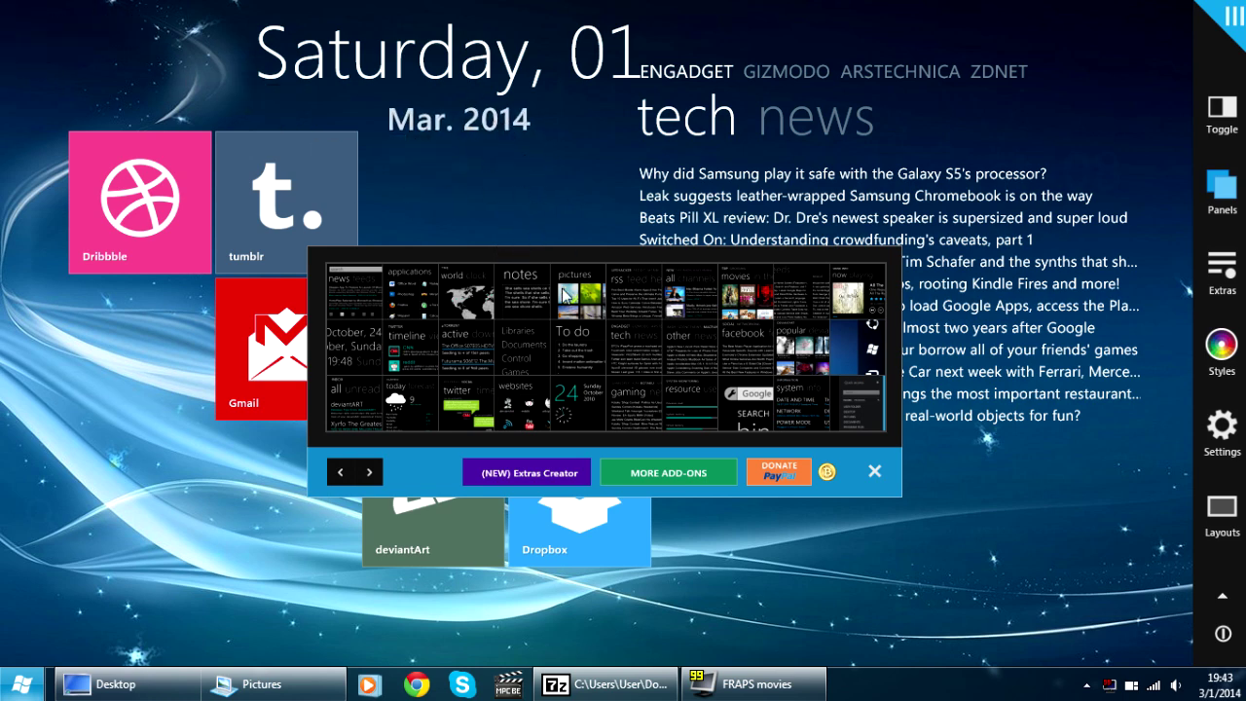
Add the search widget at the lower left and expand it to show its box.
{"action": "left_click", "coordinate": [373, 473]}
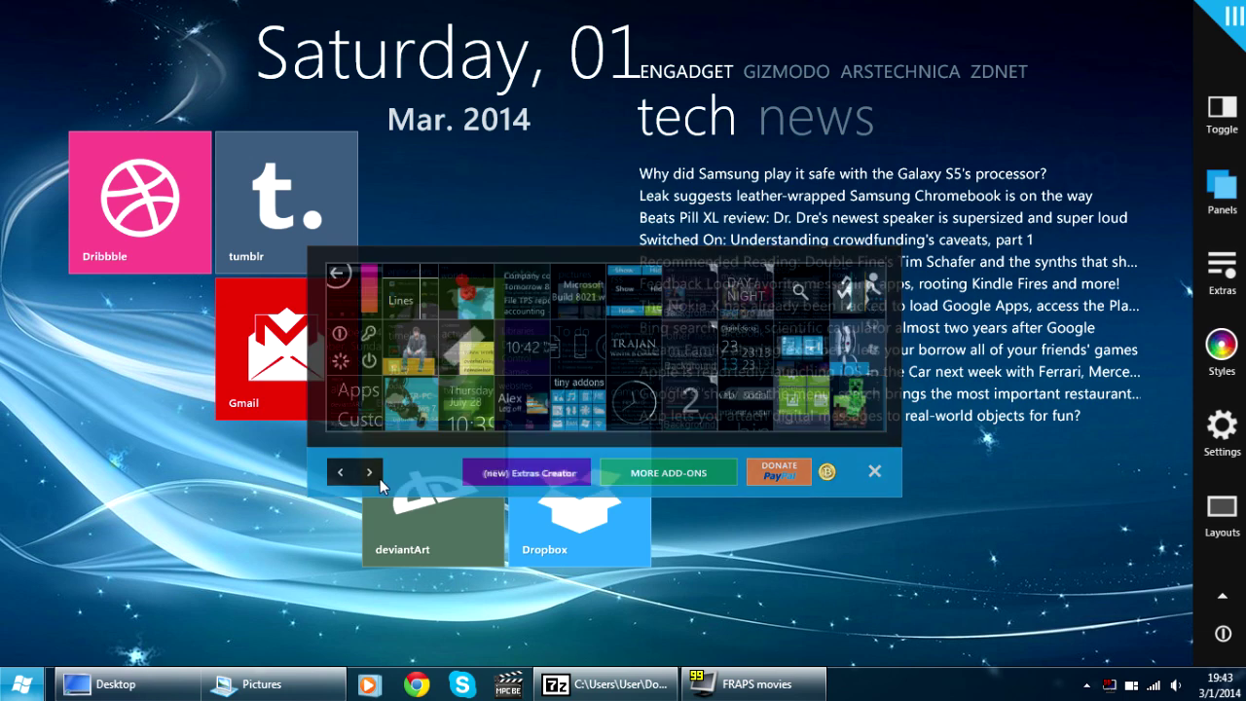
{"action": "left_click", "coordinate": [800, 292]}
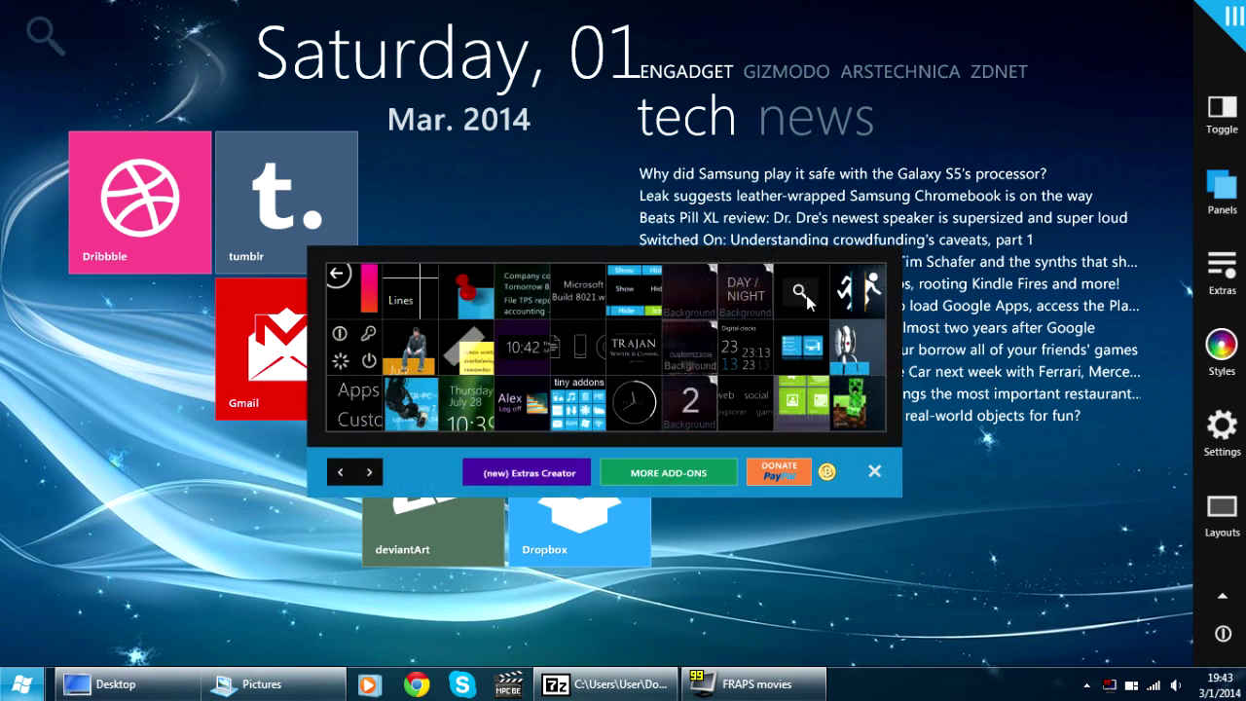
{"action": "mouse_move", "coordinate": [36, 68]}
{"action": "left_mouse_down"}
{"action": "mouse_move", "coordinate": [68, 195]}
{"action": "mouse_move", "coordinate": [36, 555]}
{"action": "left_mouse_up"}
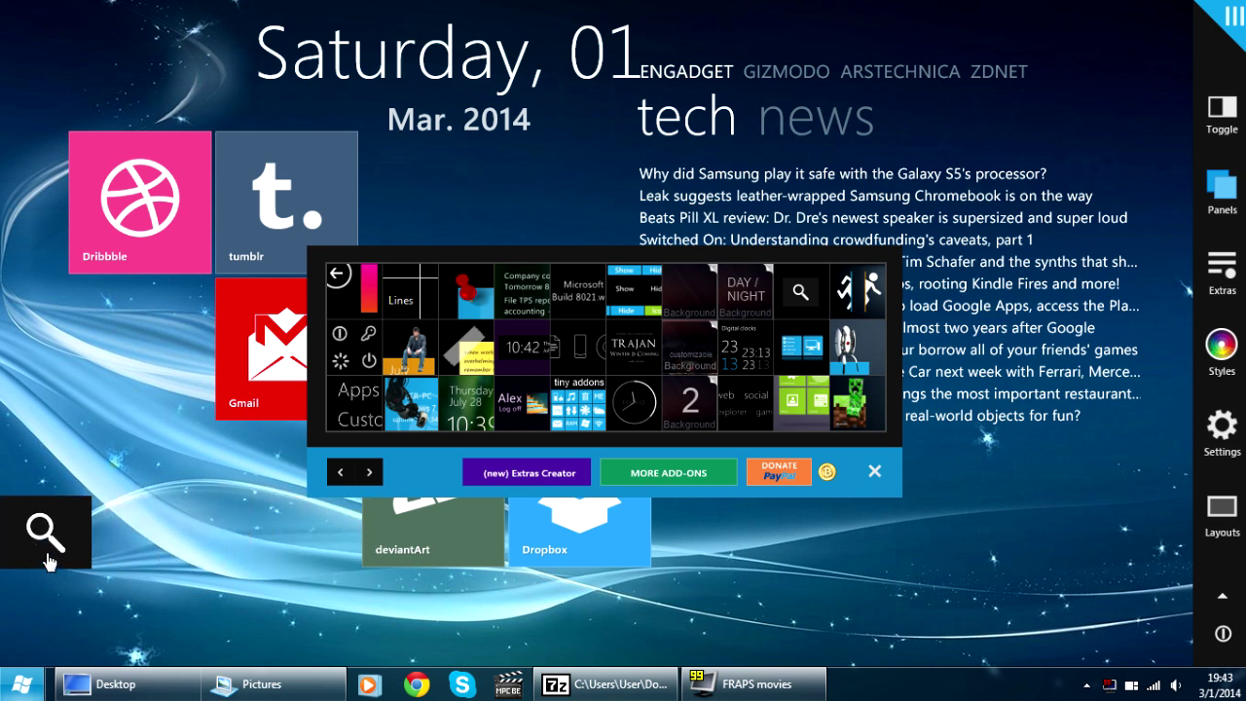
{"action": "left_click", "coordinate": [42, 552]}
{"action": "left_click_drag", "start_coordinate": [40, 551], "coordinate": [37, 554]}
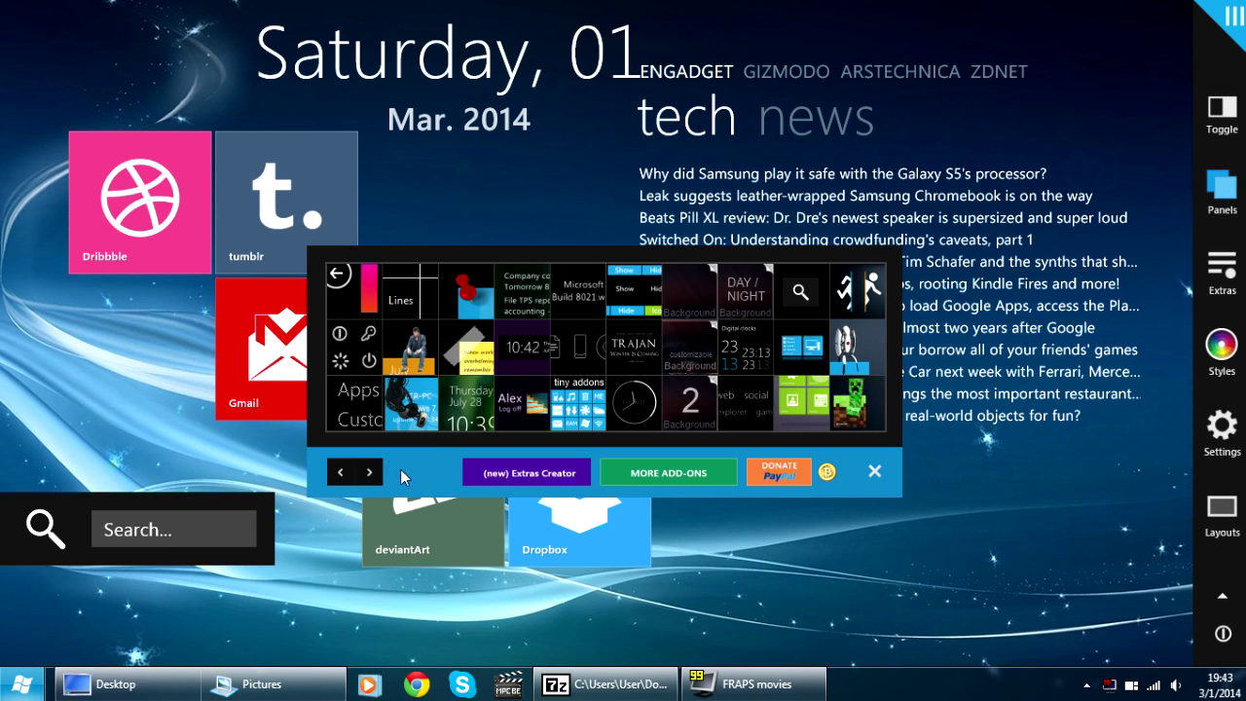
{"action": "left_click", "coordinate": [370, 475]}
Close the gallery and place an Apps group title (GroupTitles > Apps) above the tiles.
{"action": "left_click", "coordinate": [873, 473]}
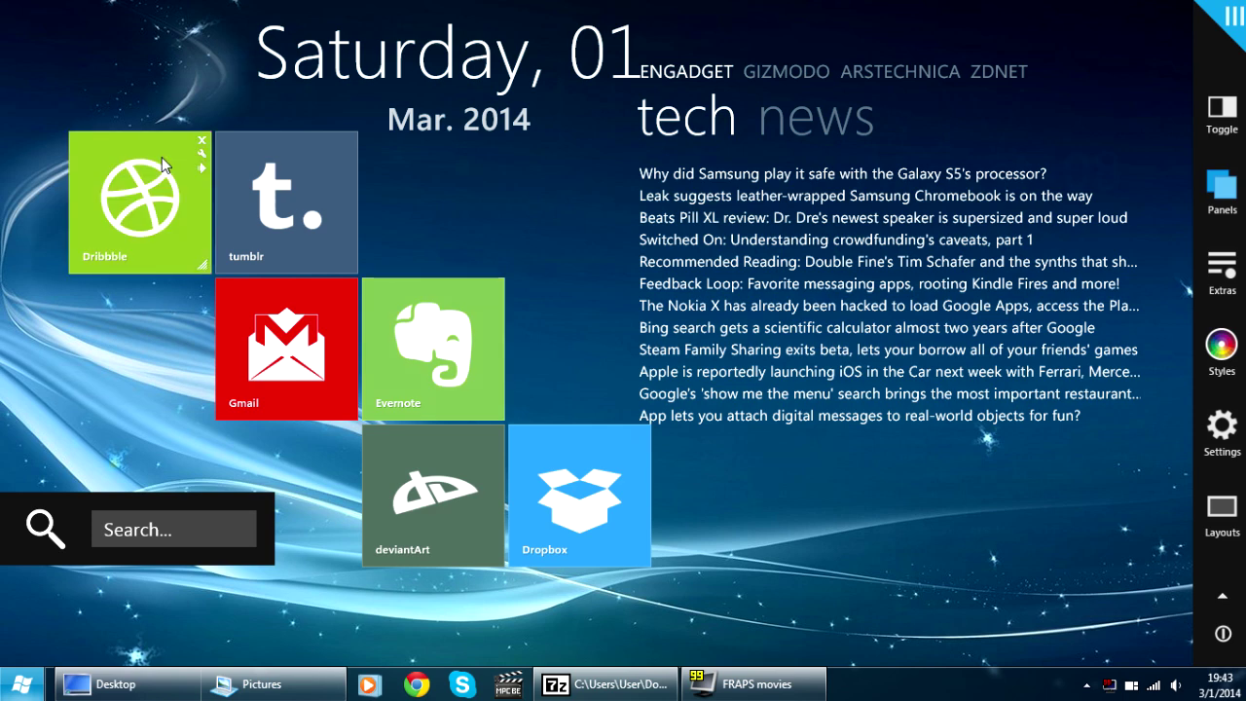
{"action": "right_click", "coordinate": [162, 157]}
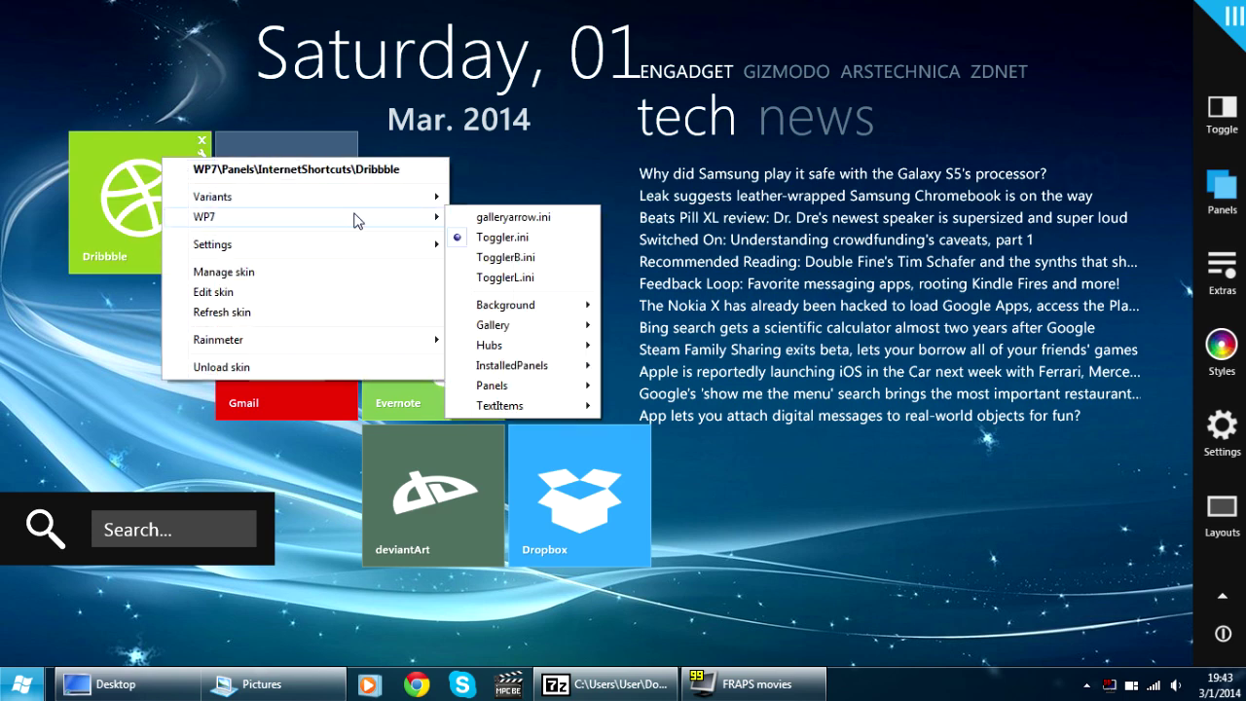
{"action": "mouse_move", "coordinate": [292, 216]}
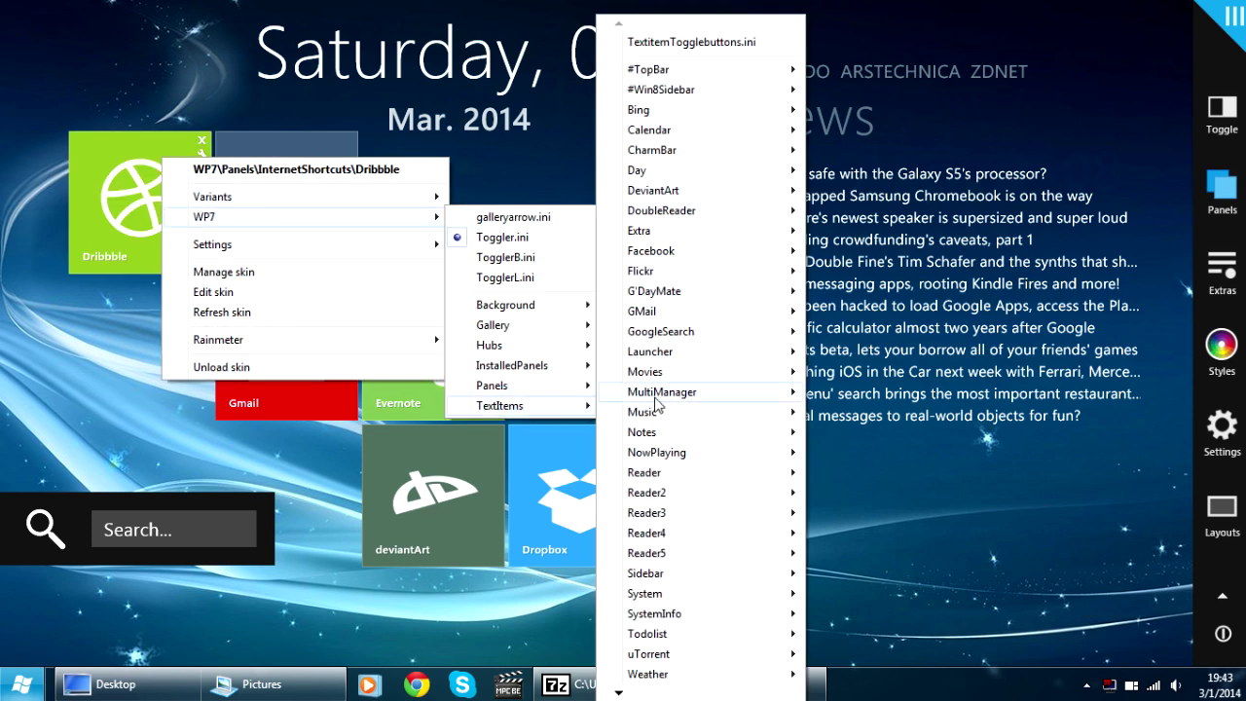
{"action": "mouse_move", "coordinate": [681, 231]}
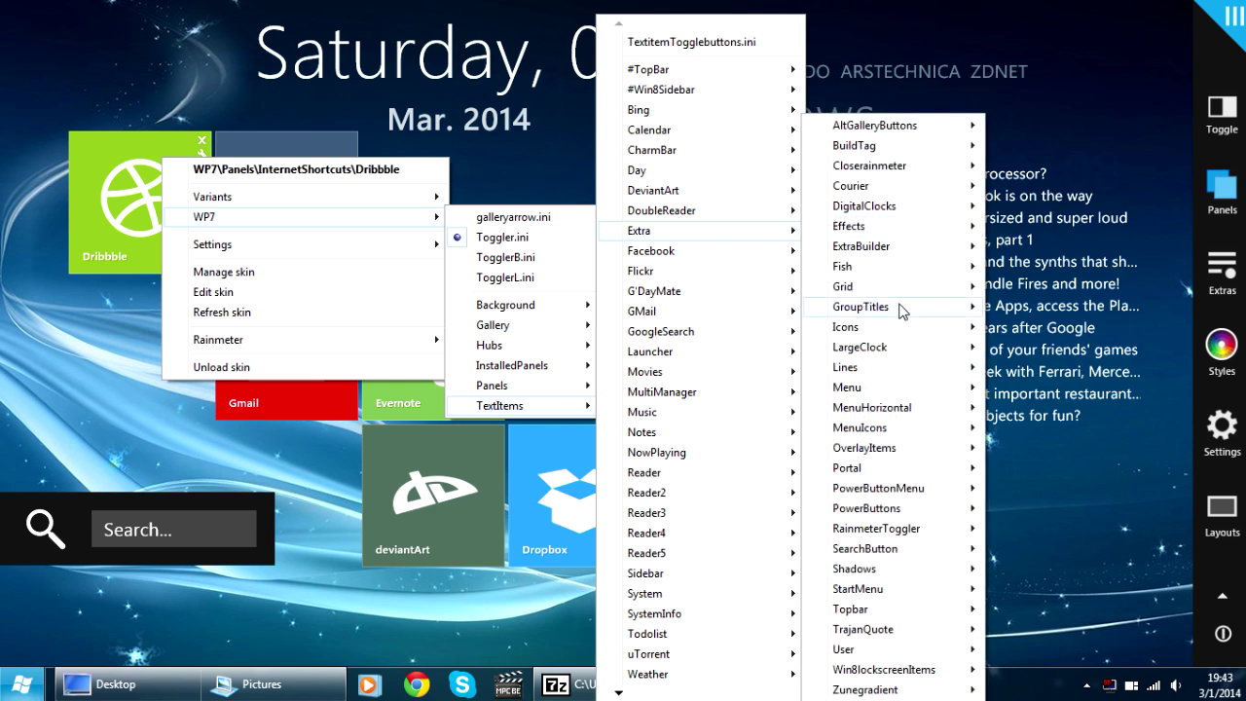
{"action": "mouse_move", "coordinate": [861, 306]}
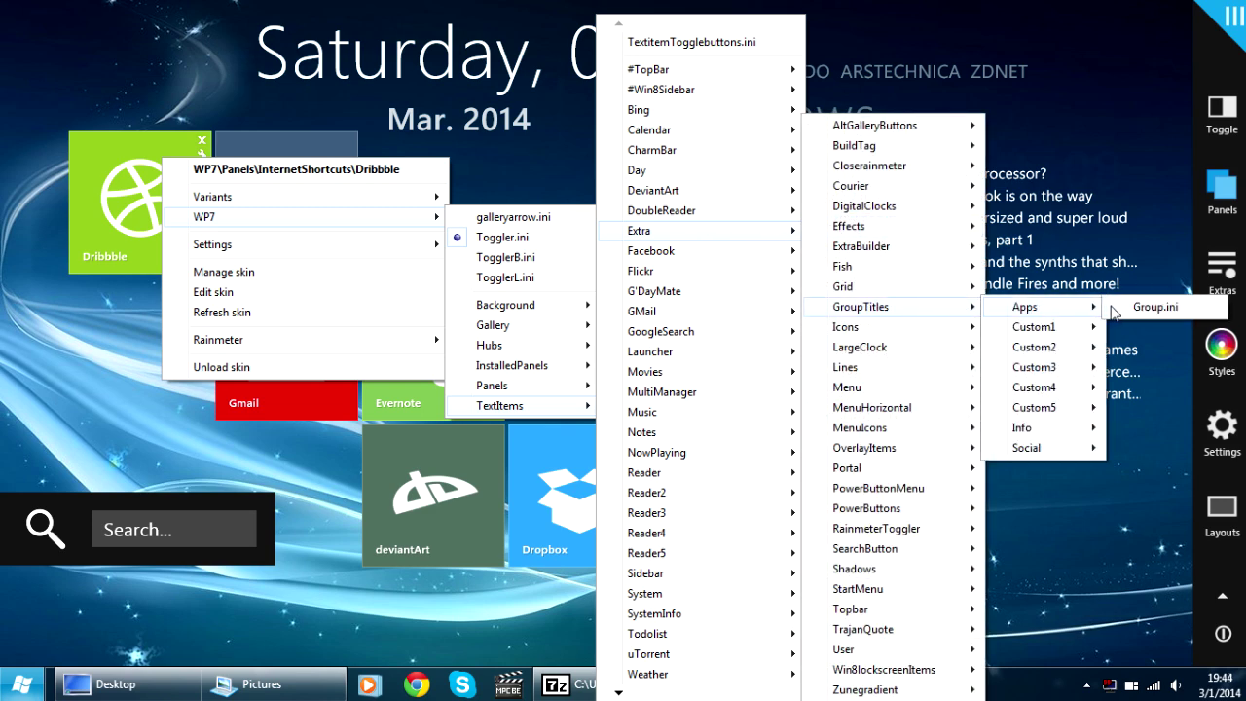
{"action": "left_click", "coordinate": [1127, 310]}
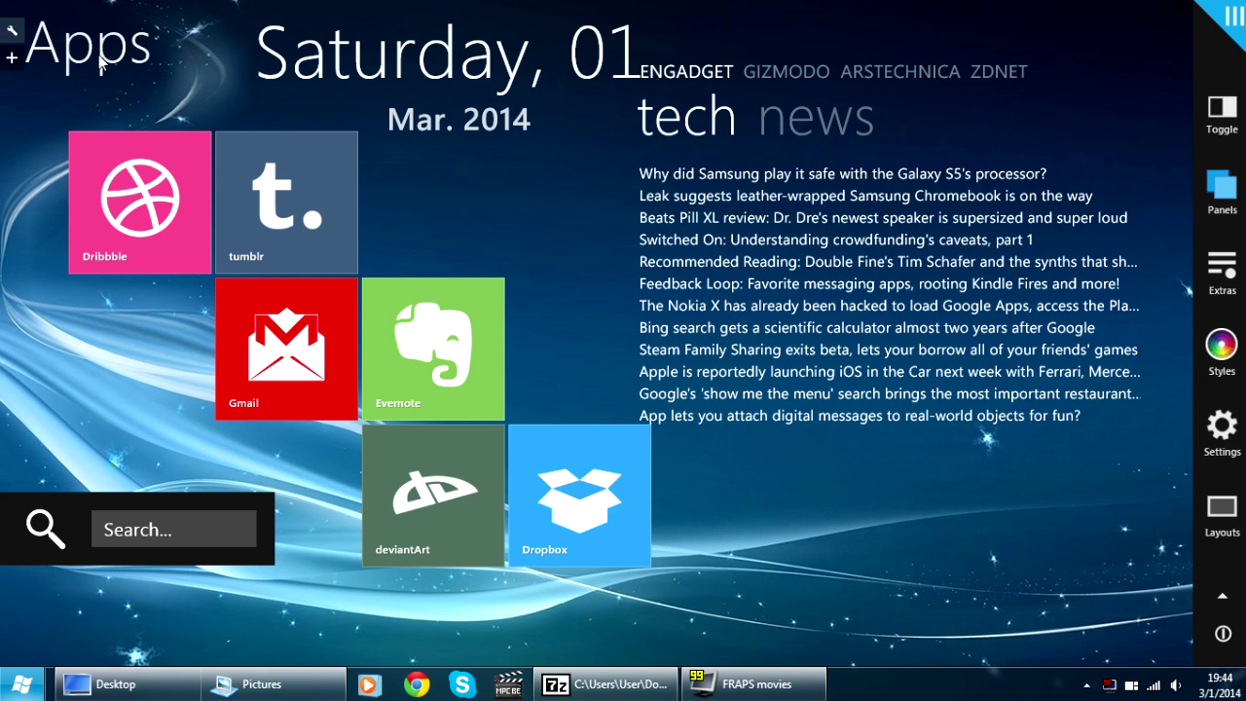
{"action": "left_click_drag", "start_coordinate": [58, 57], "coordinate": [102, 91]}
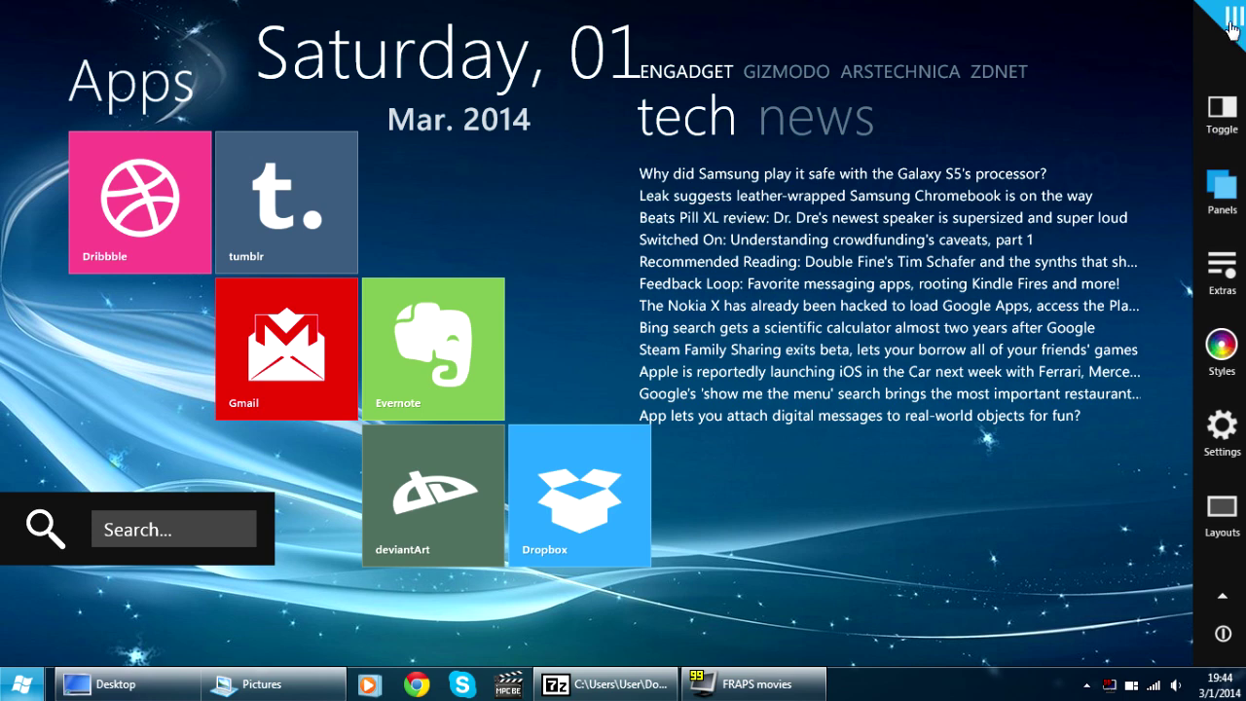
Move the tech news feed lower right and reduce its FontSize setting.
{"action": "mouse_move", "coordinate": [769, 125]}
{"action": "left_mouse_down"}
{"action": "mouse_move", "coordinate": [830, 222]}
{"action": "mouse_move", "coordinate": [834, 270]}
{"action": "left_mouse_up"}
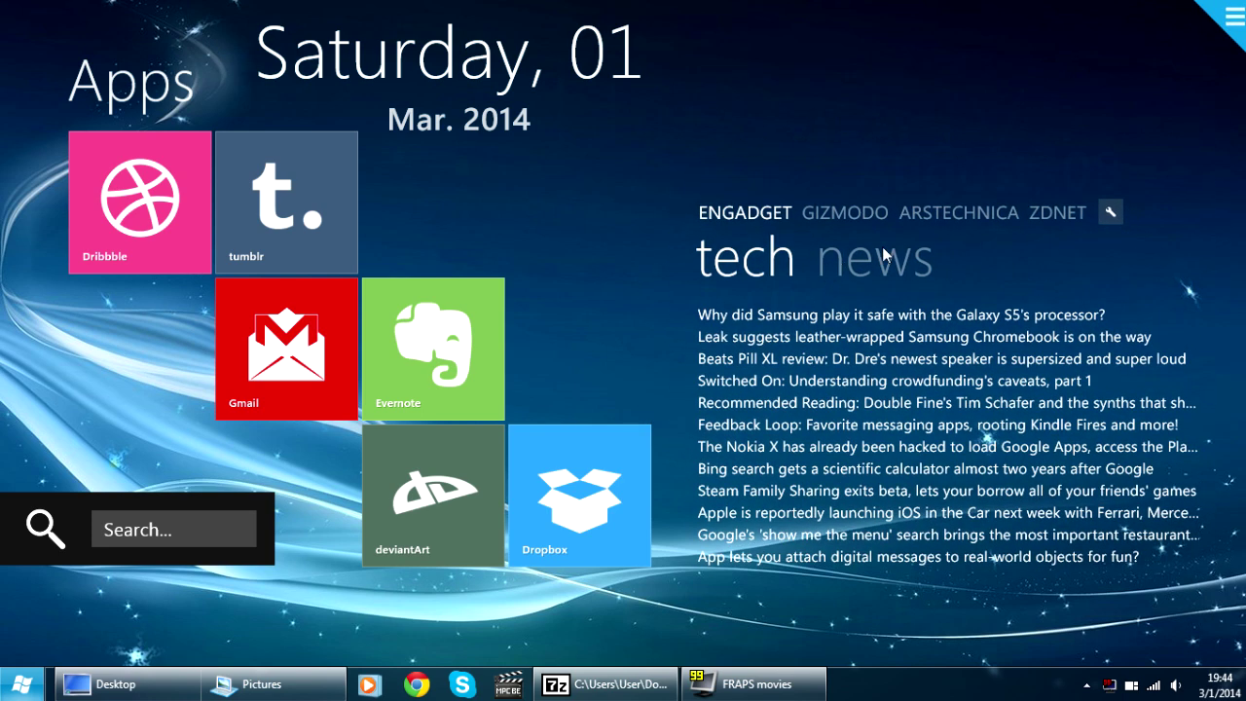
{"action": "left_click", "coordinate": [1109, 214]}
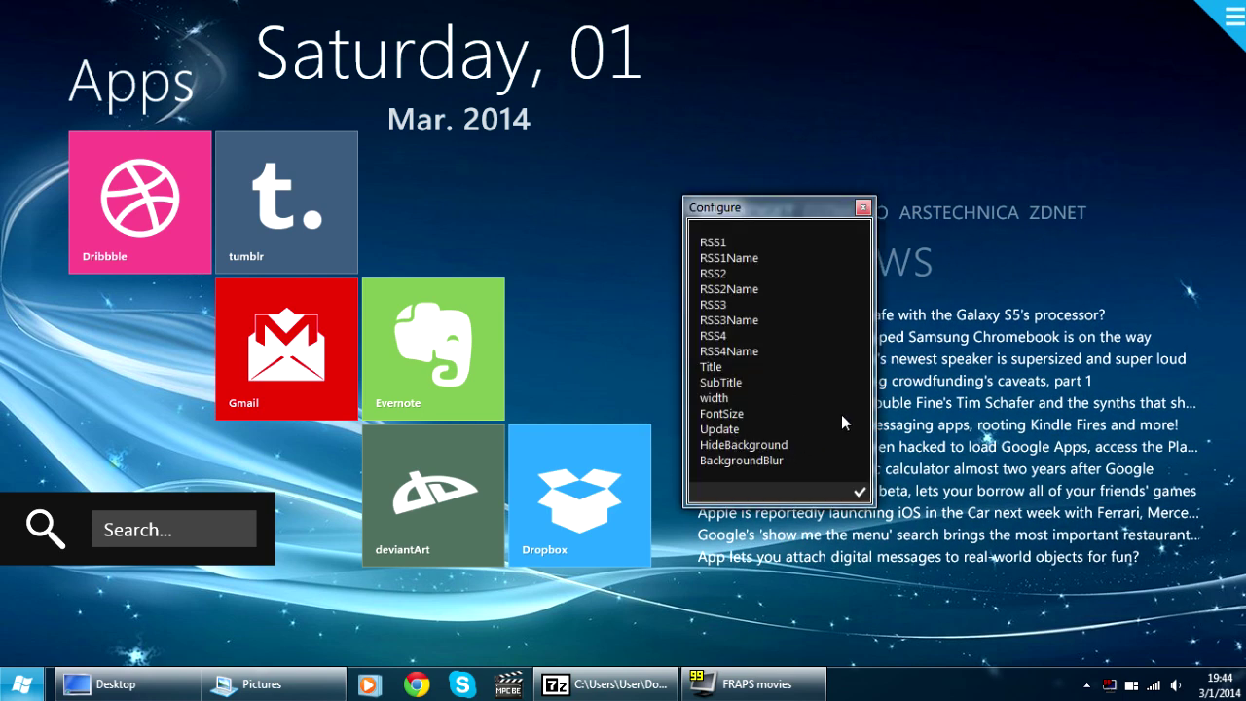
{"action": "left_click", "coordinate": [735, 417]}
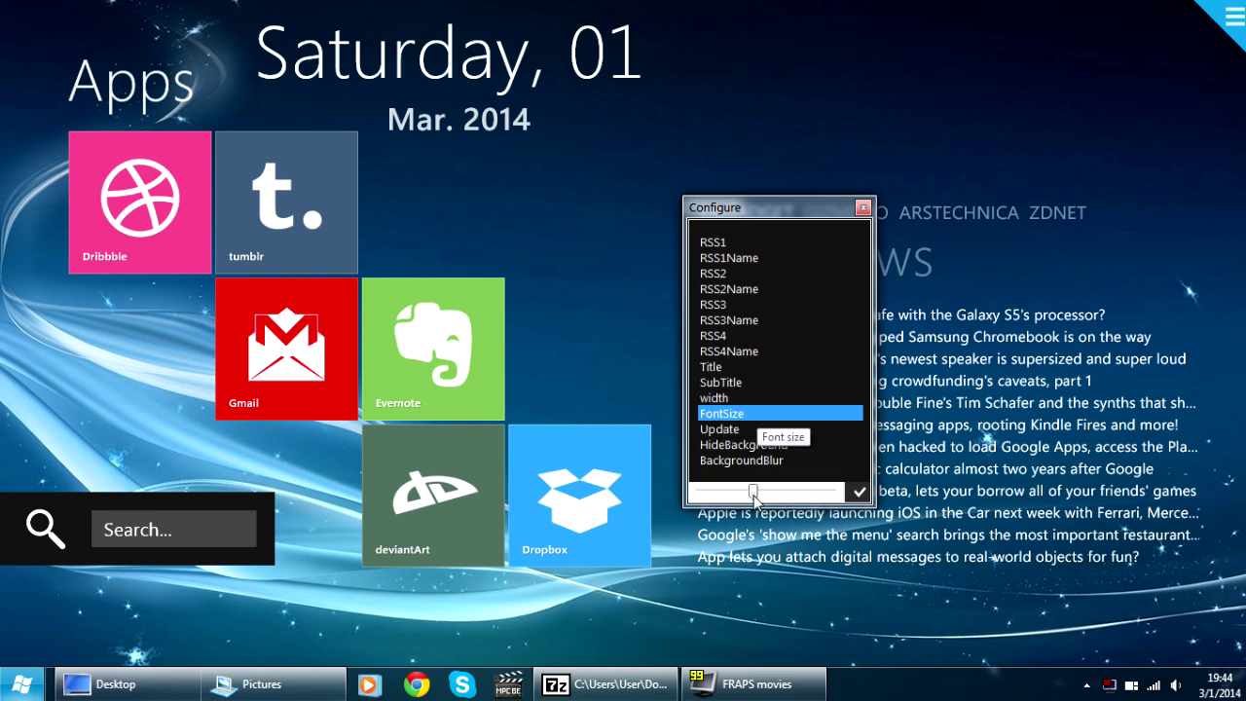
{"action": "left_click", "coordinate": [860, 493]}
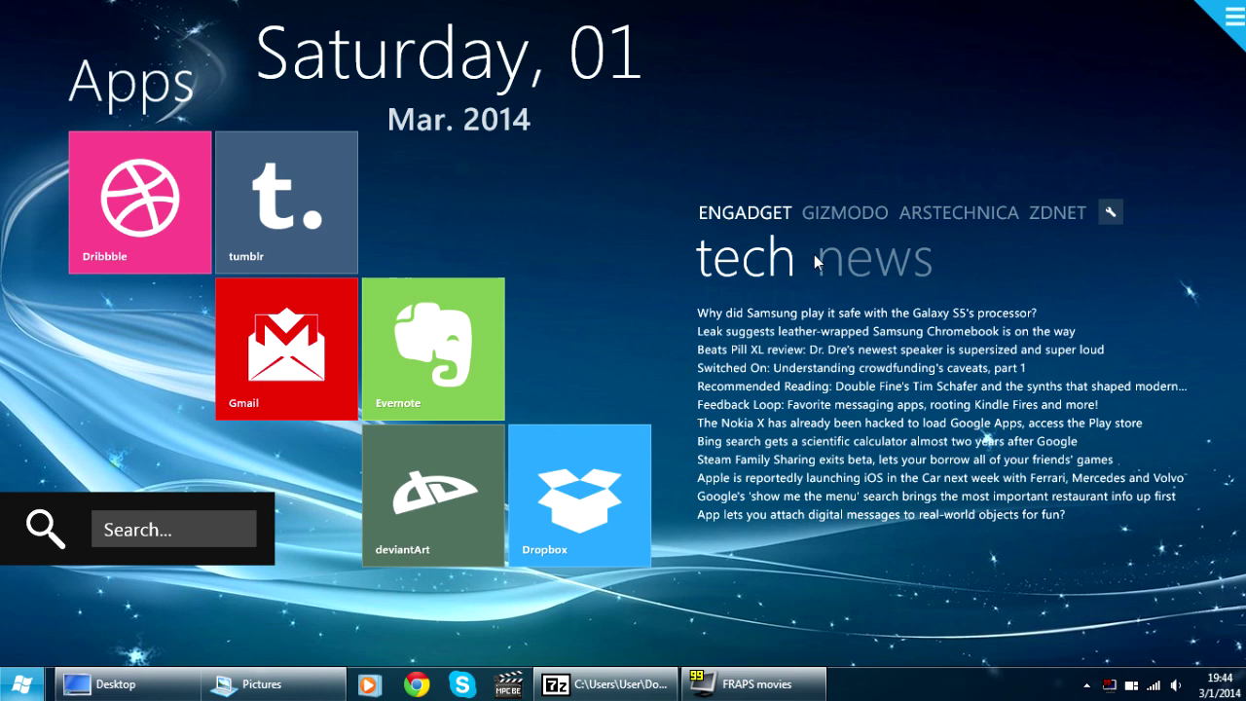
{"action": "left_click_drag", "start_coordinate": [807, 253], "coordinate": [816, 296]}
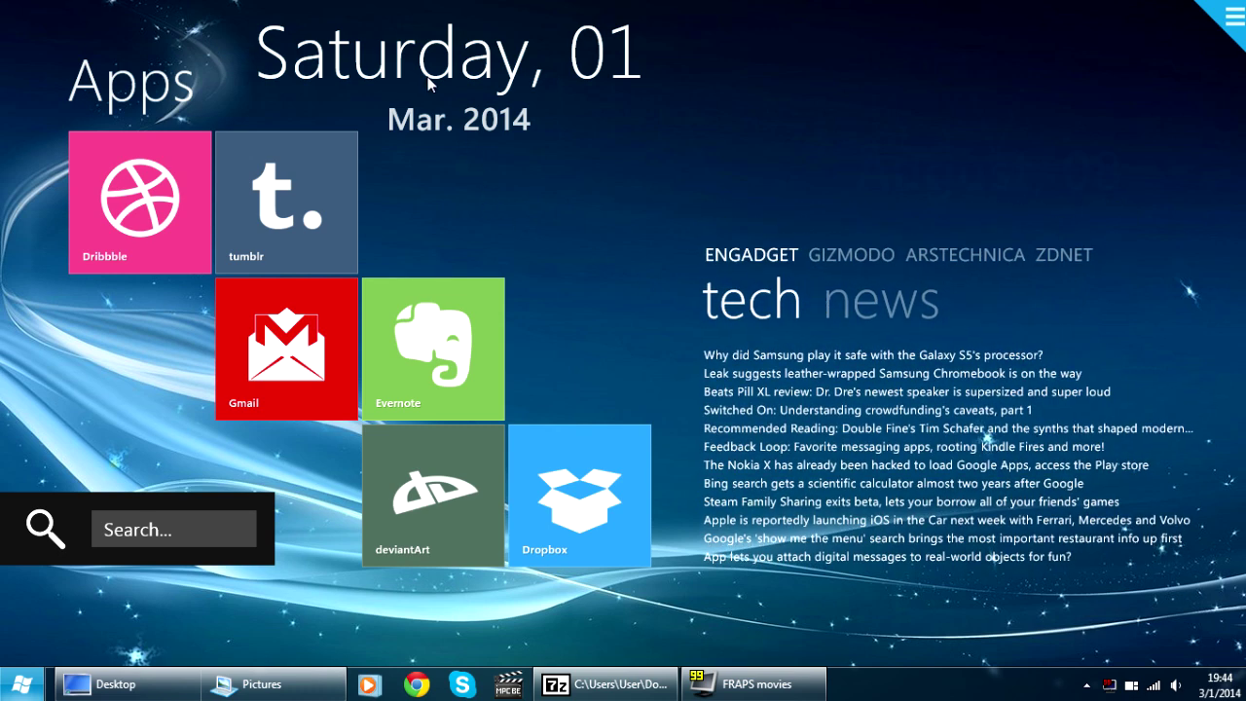
Move the date to the upper right, showing only the weekday (%A) at size 100.
{"action": "left_click_drag", "start_coordinate": [437, 71], "coordinate": [932, 115]}
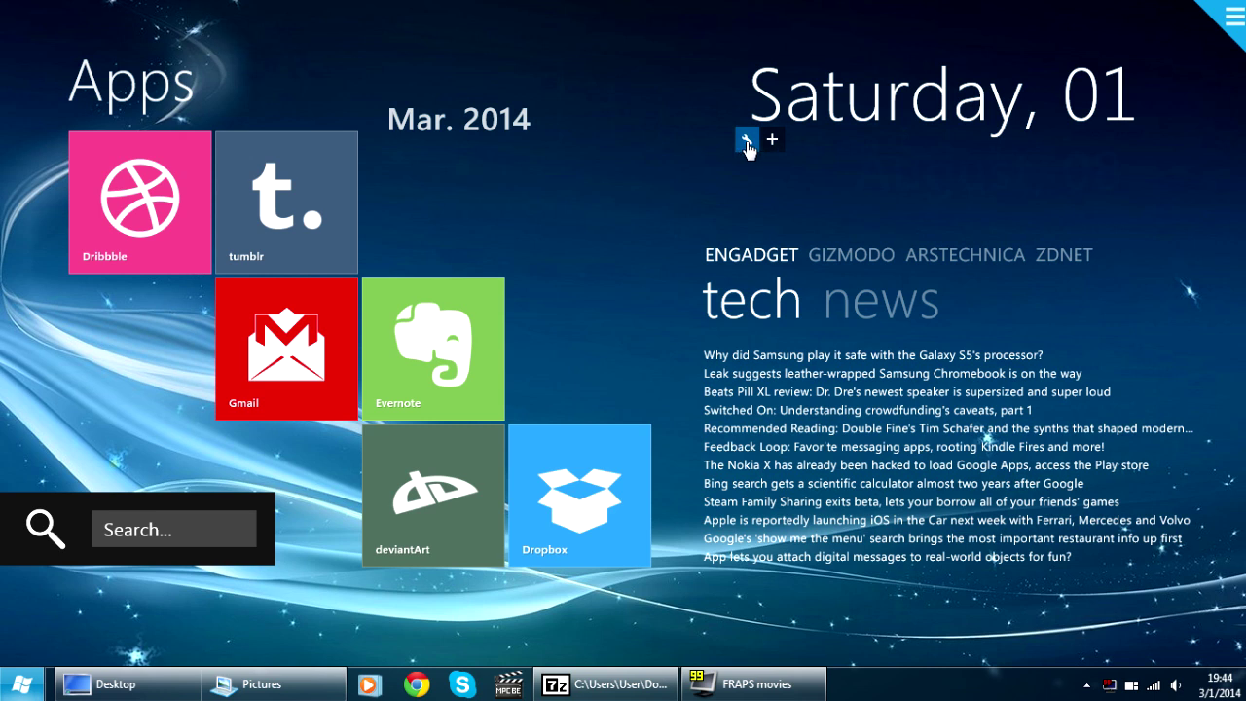
{"action": "left_click", "coordinate": [747, 143]}
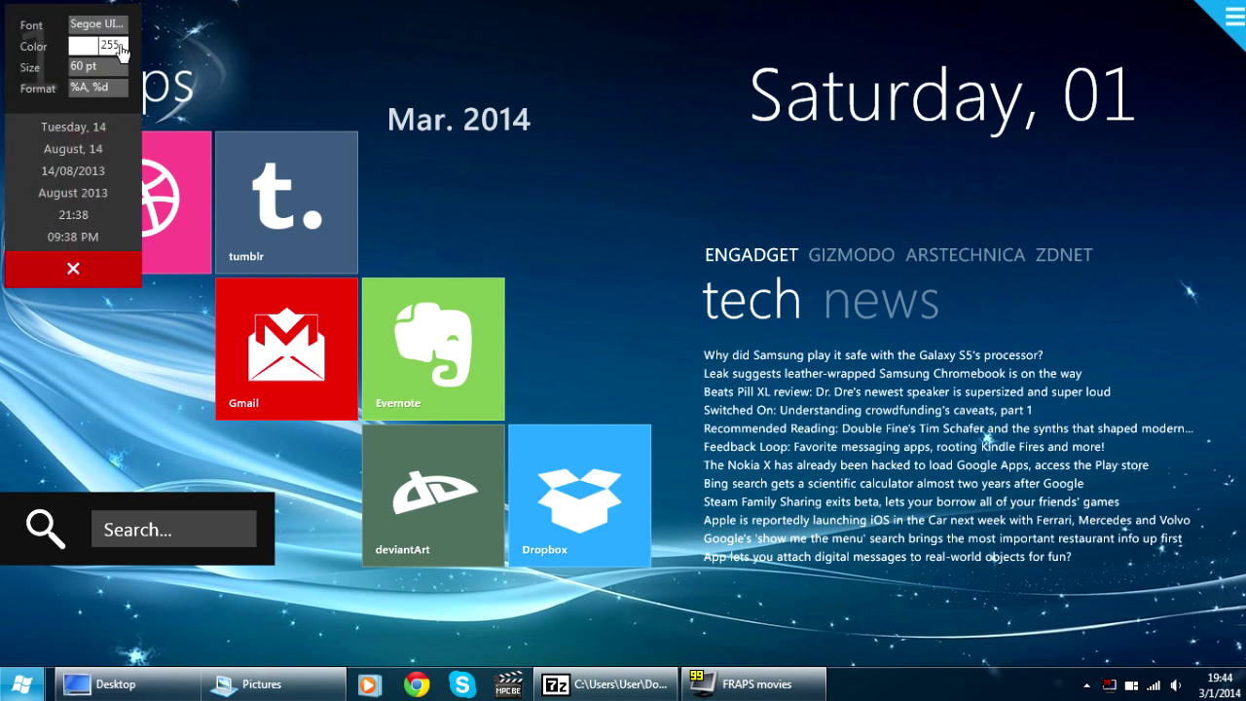
{"action": "left_click", "coordinate": [101, 92]}
{"action": "key", "text": "Return"}
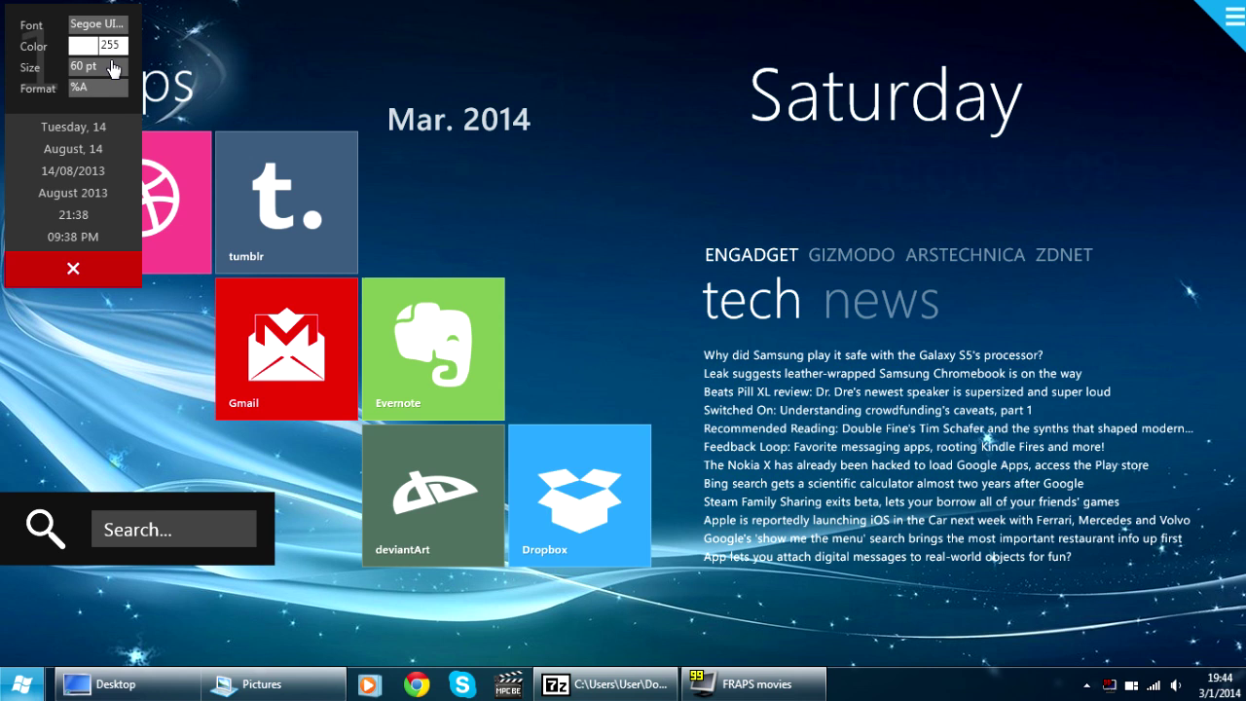
{"action": "left_click", "coordinate": [98, 67]}
{"action": "type", "text": "100"}
{"action": "key", "text": "Return"}
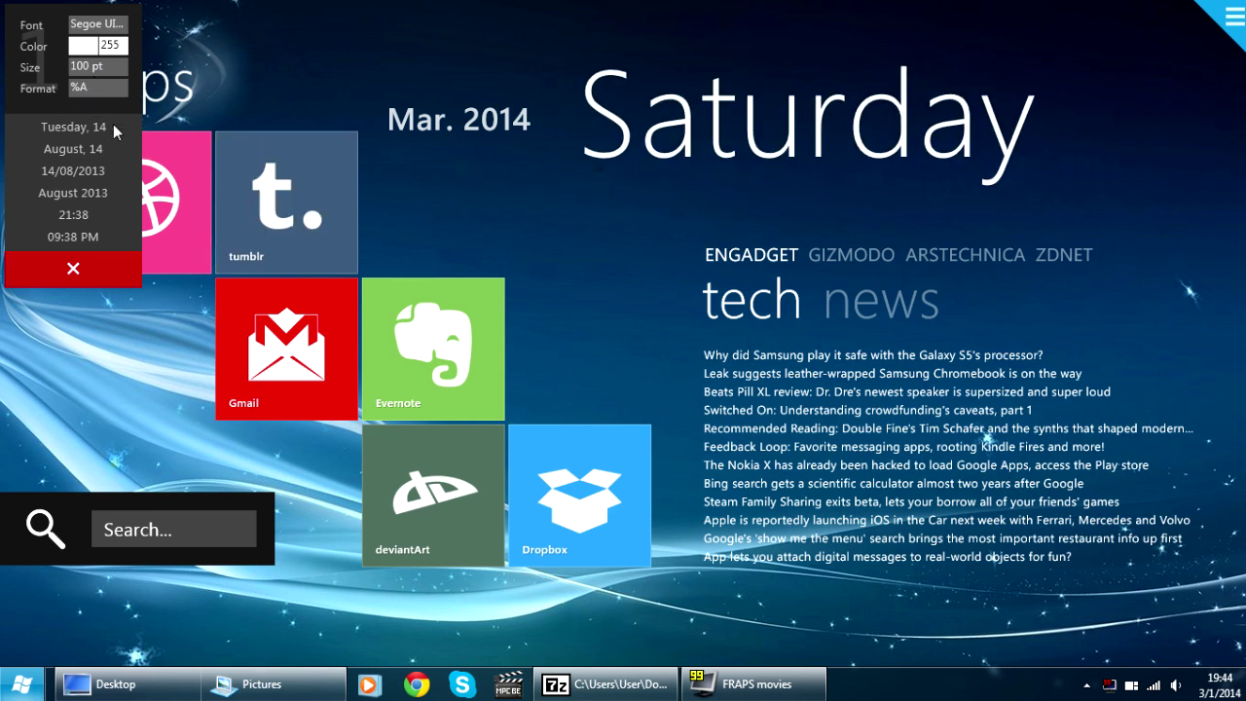
Fade the weekday with colour alpha 100 and move Mar. 2014 beside the tiles.
{"action": "left_click", "coordinate": [109, 45]}
{"action": "type", "text": "100"}
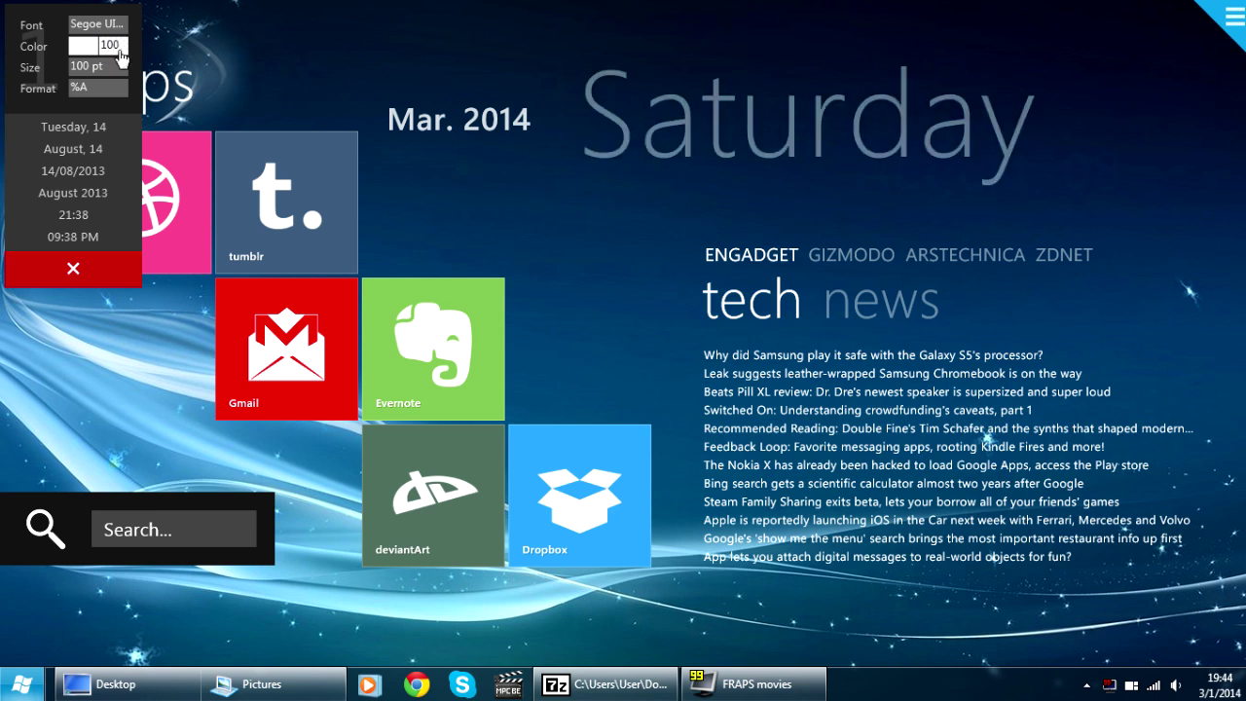
{"action": "left_click", "coordinate": [93, 268]}
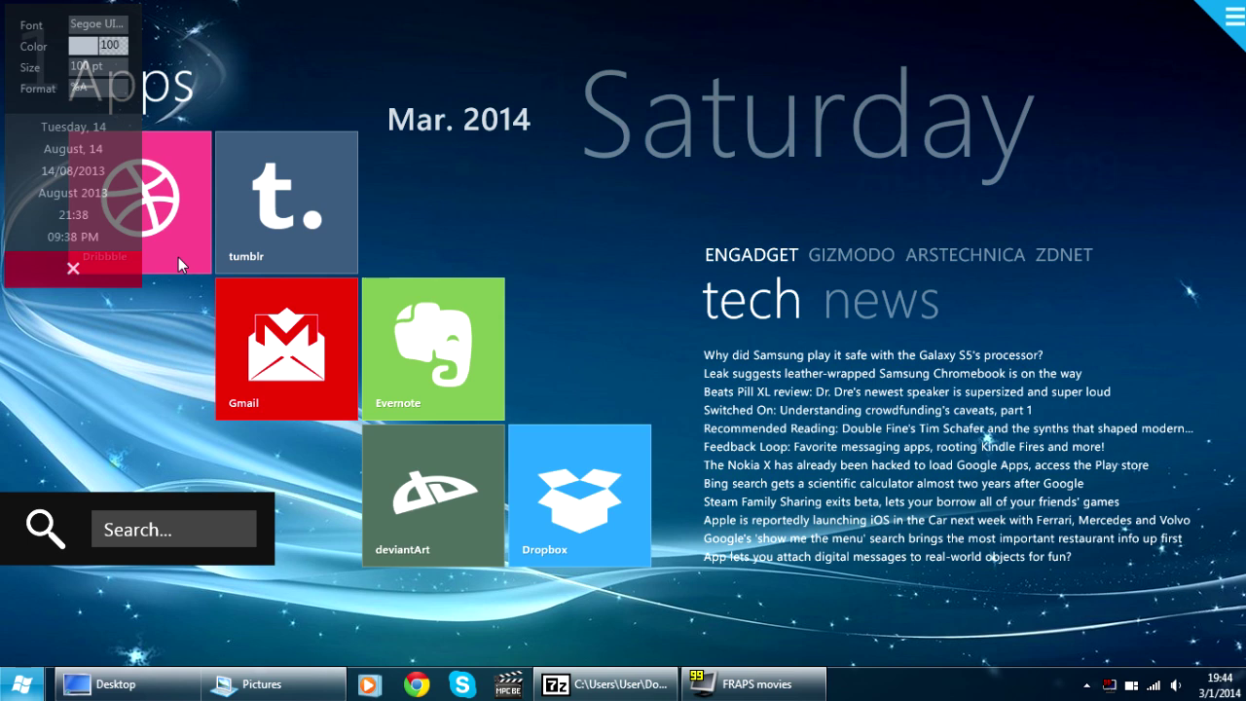
{"action": "left_click_drag", "start_coordinate": [419, 146], "coordinate": [426, 184]}
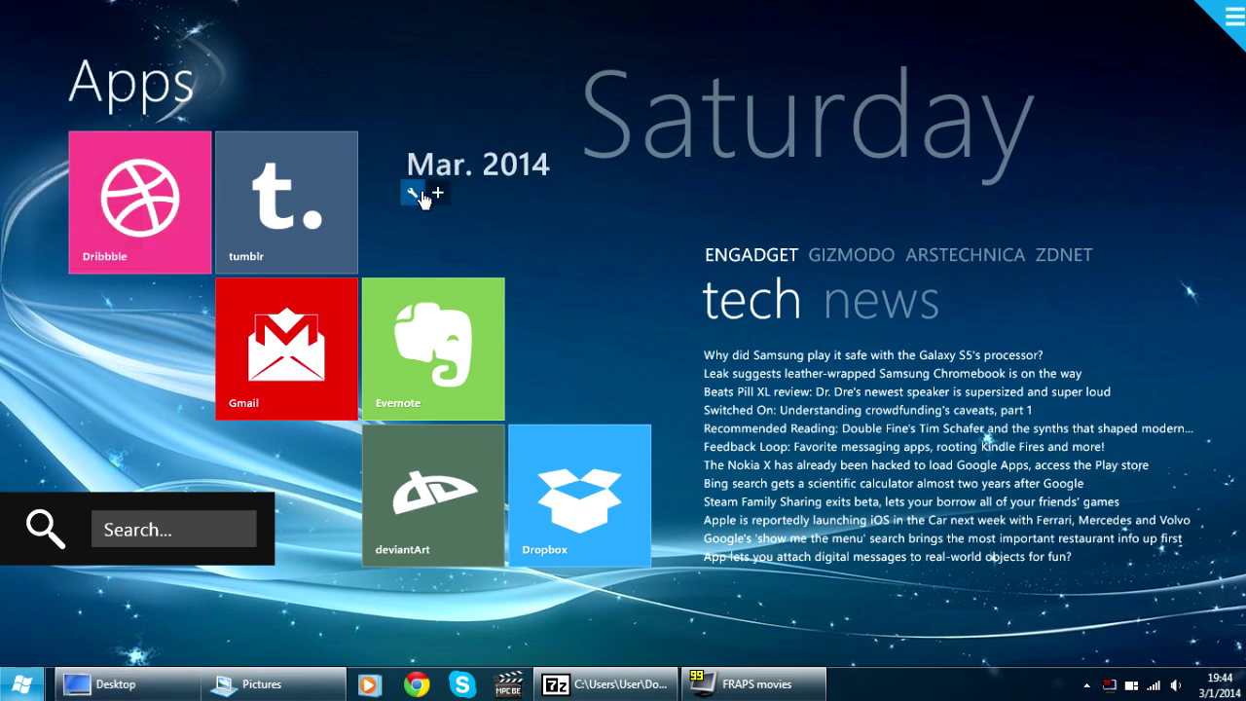
Set the Mar. 2014 date's colour to 255 and its size to 36 pt.
{"action": "left_click", "coordinate": [414, 194]}
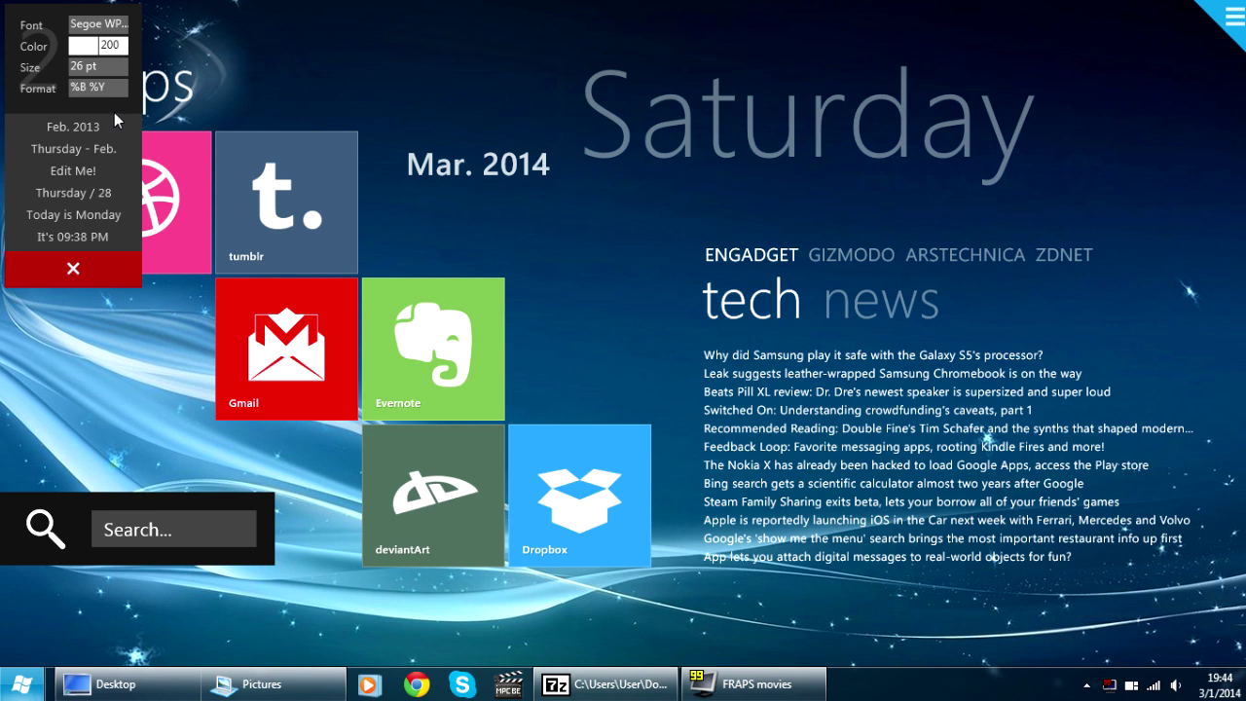
{"action": "double_click", "coordinate": [109, 45]}
{"action": "type", "text": "255"}
{"action": "key", "text": "Return"}
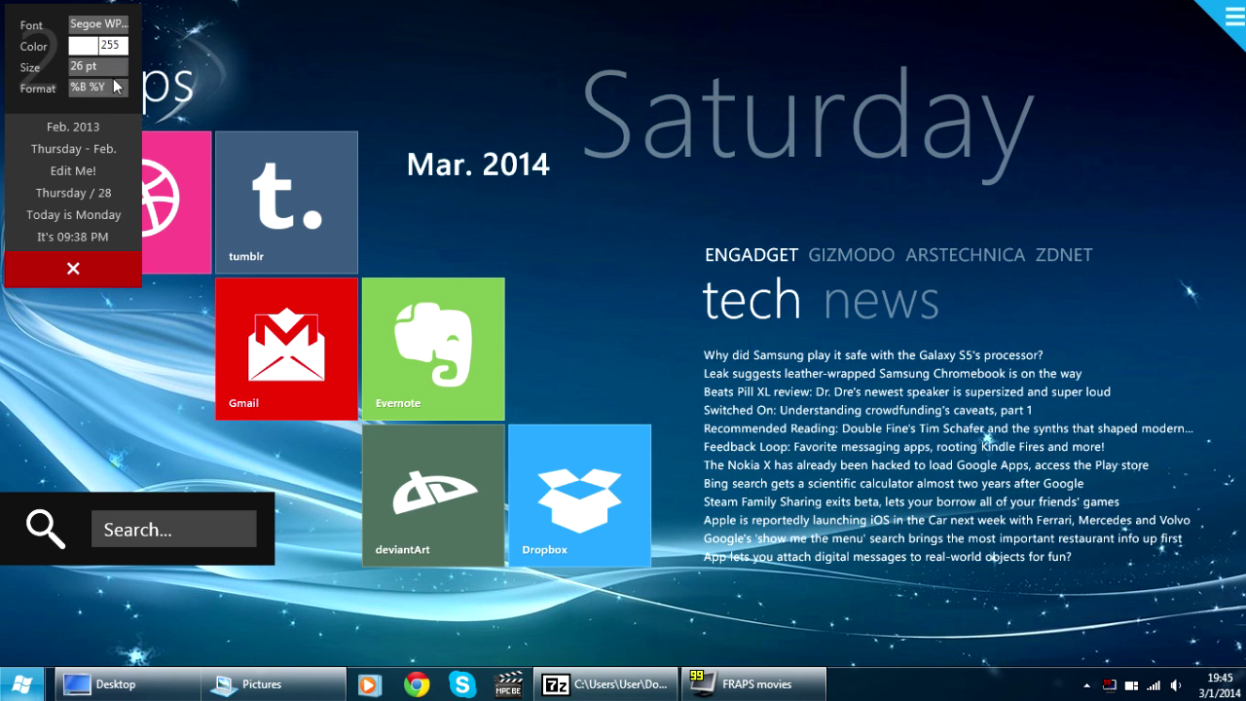
{"action": "double_click", "coordinate": [109, 66]}
{"action": "type", "text": "36"}
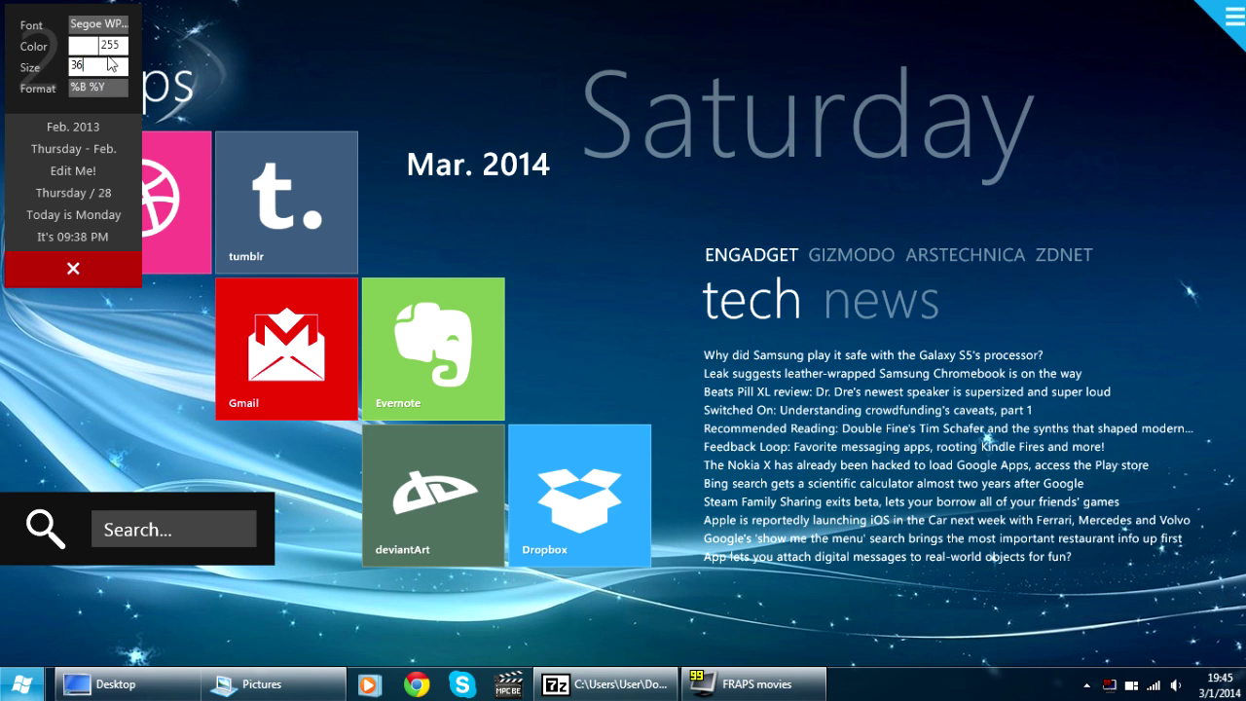
{"action": "key", "text": "Return"}
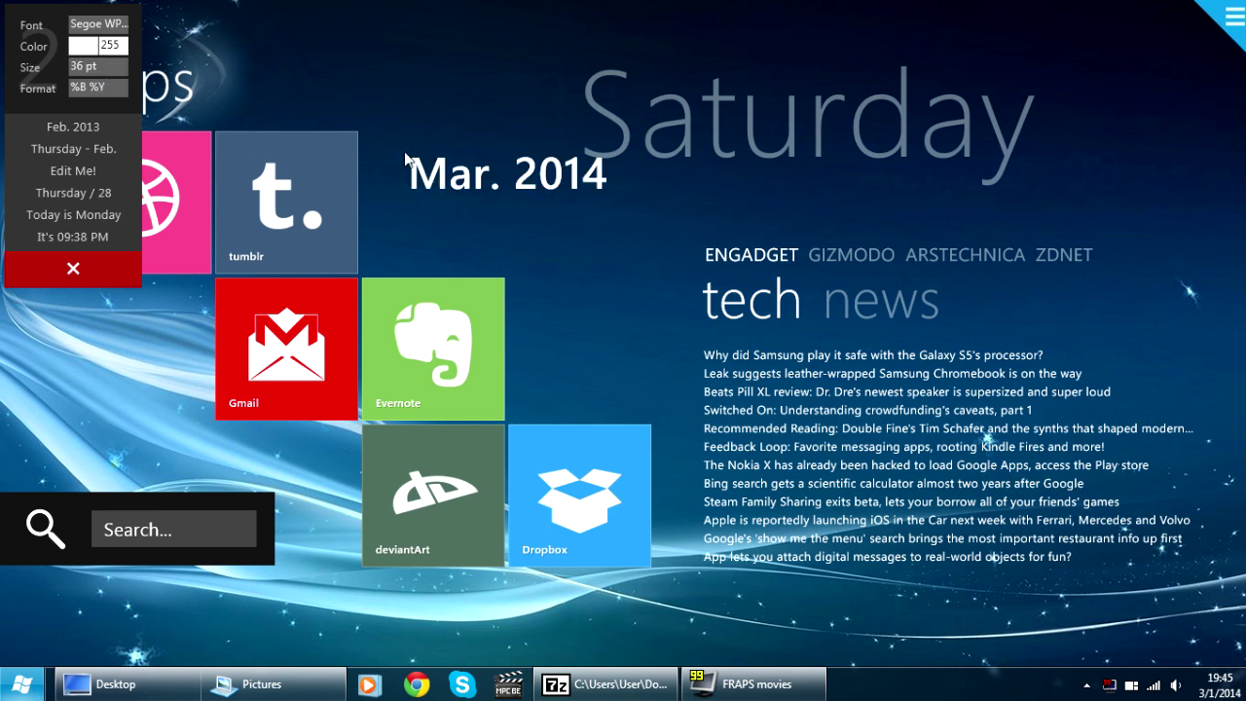
Position Mar. 2014 under the right end of Saturday and close its settings.
{"action": "left_click_drag", "start_coordinate": [568, 172], "coordinate": [1089, 198]}
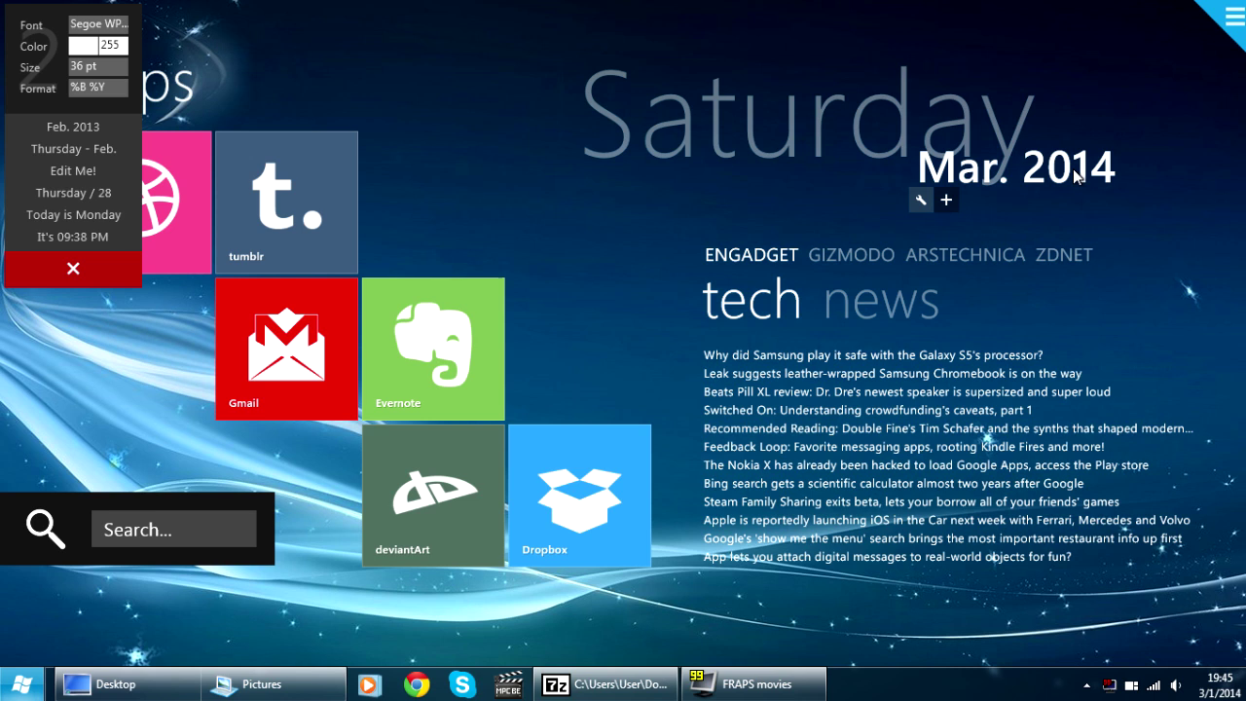
{"action": "left_click_drag", "start_coordinate": [1075, 173], "coordinate": [1076, 175]}
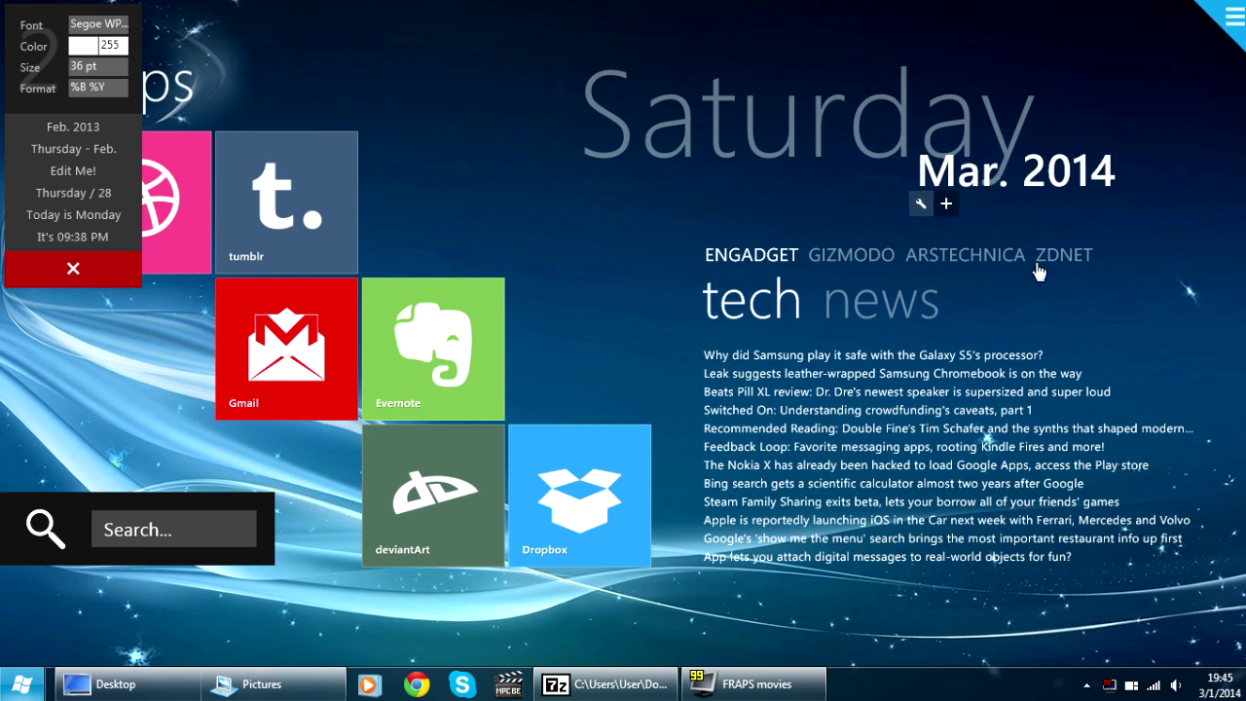
{"action": "left_click_drag", "start_coordinate": [973, 180], "coordinate": [971, 183]}
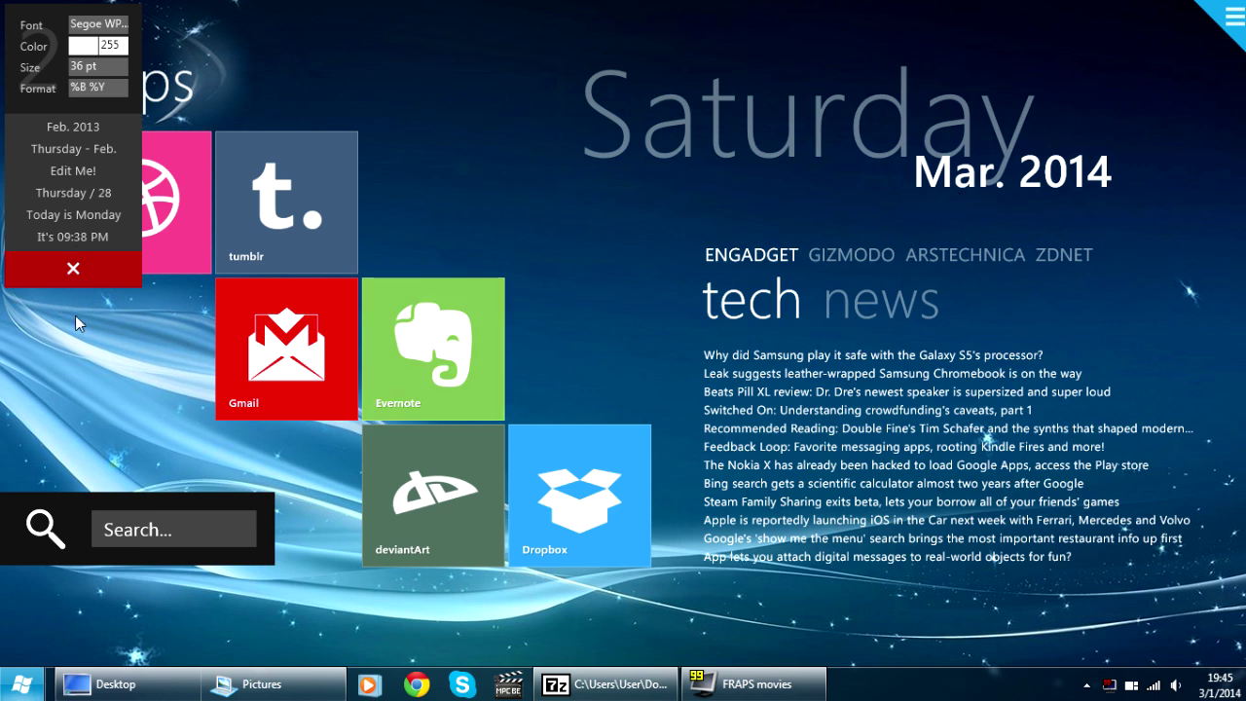
{"action": "left_click", "coordinate": [73, 282]}
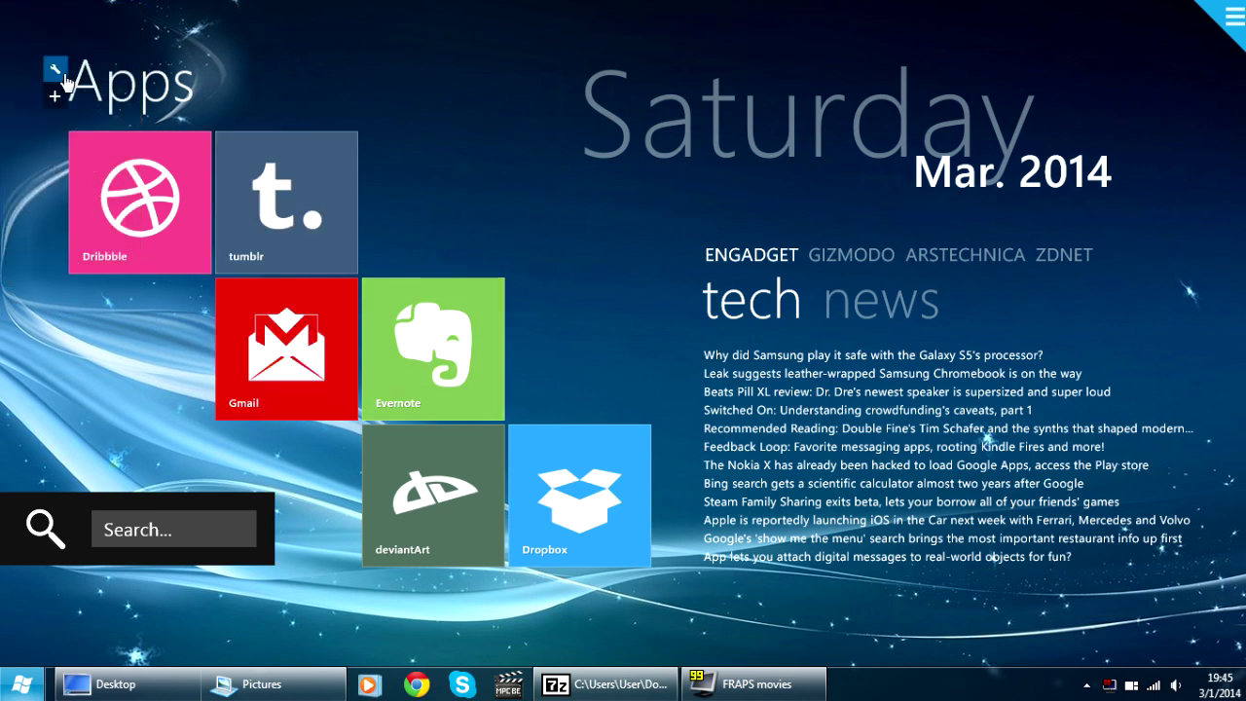
Change the Apps header text to 'my shortcuts'.
{"action": "left_click", "coordinate": [57, 64]}
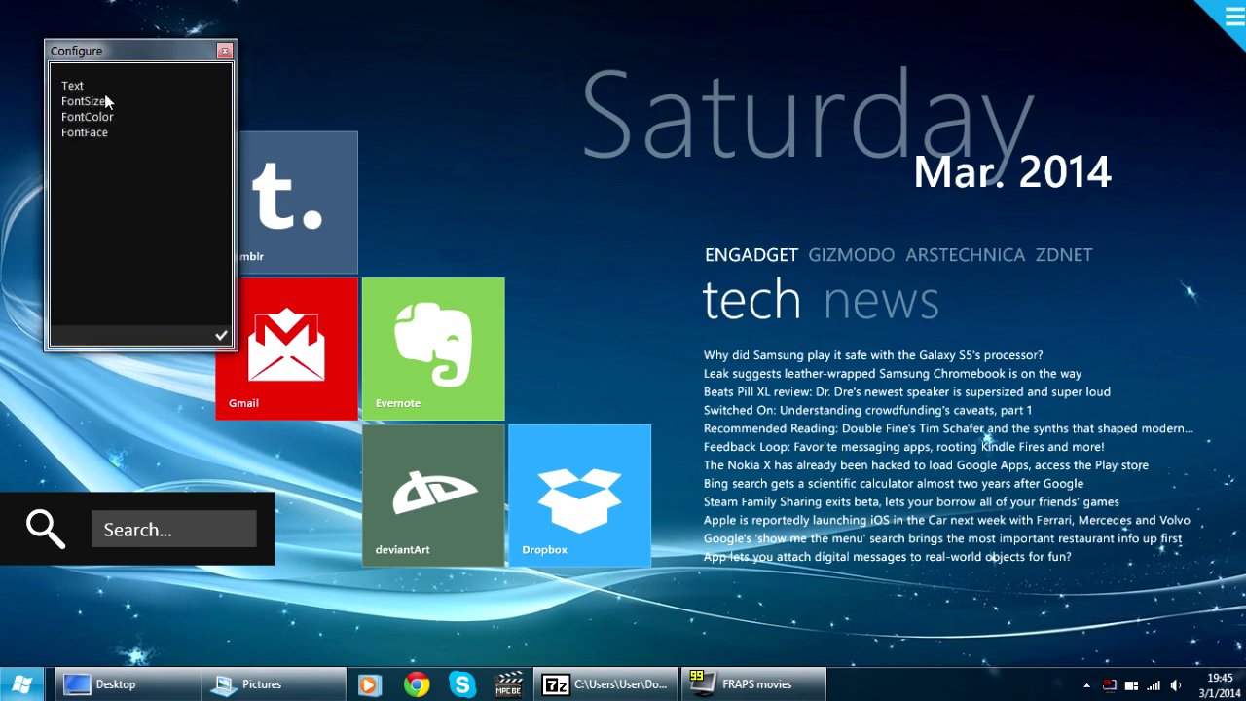
{"action": "left_click_drag", "start_coordinate": [142, 58], "coordinate": [364, 73]}
{"action": "left_click", "coordinate": [292, 100]}
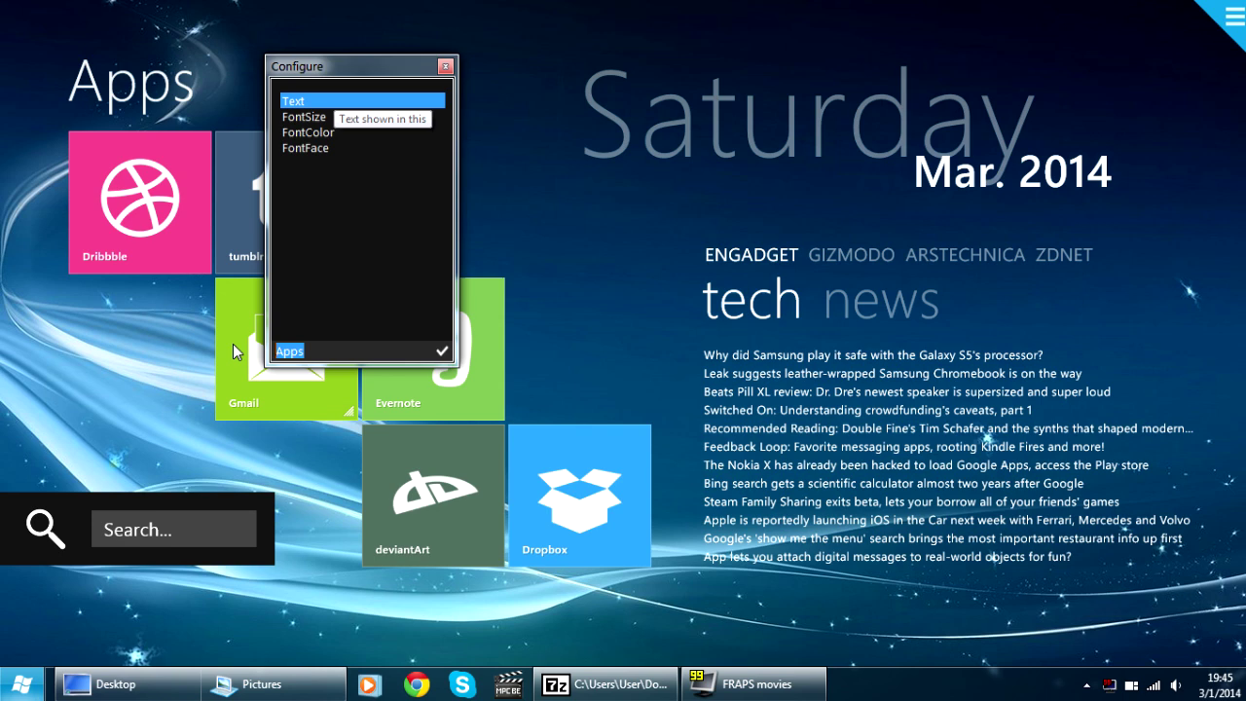
{"action": "type", "text": "my shortcuts"}
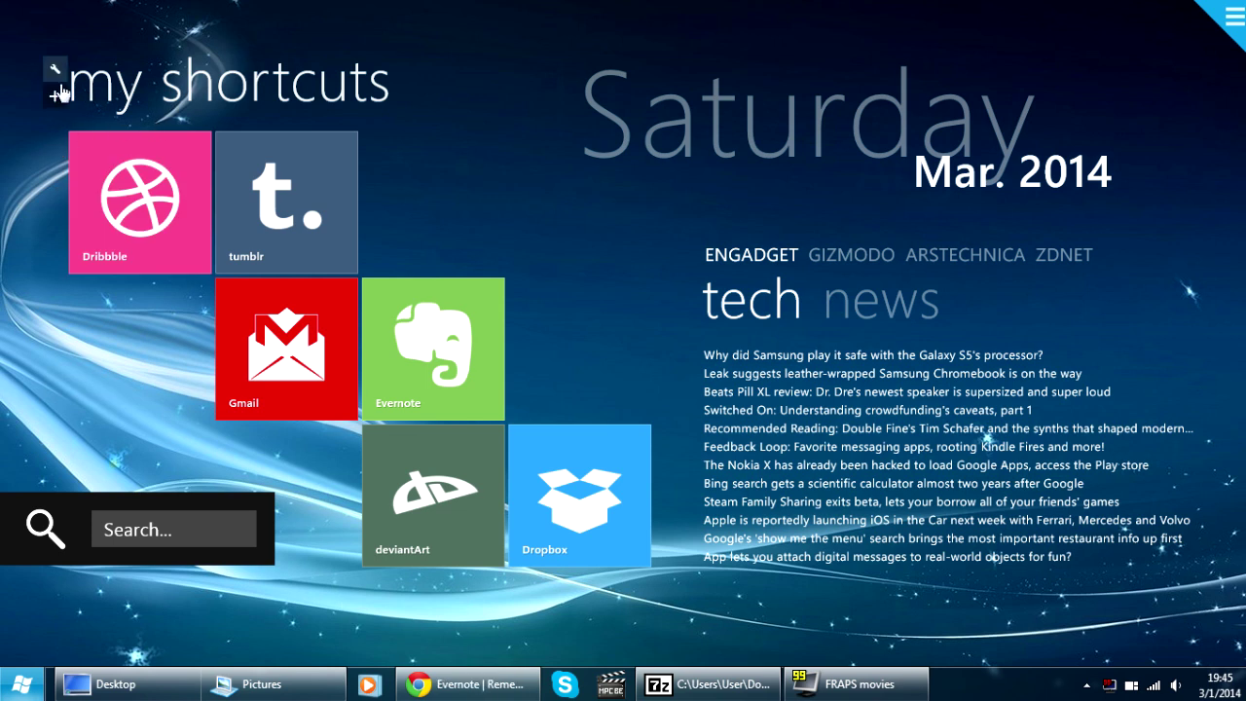
Shrink the header's font size to 36, then switch the skin variant to a bare grey desktop.
{"action": "left_click", "coordinate": [56, 72]}
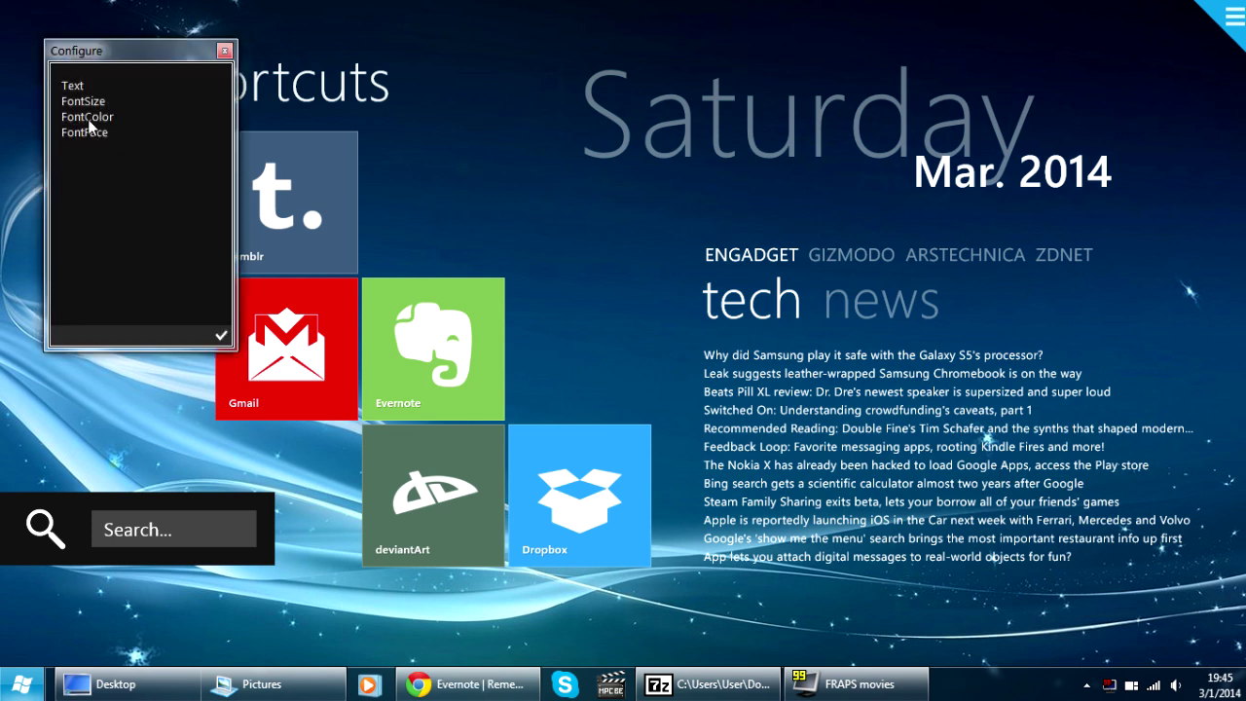
{"action": "left_click", "coordinate": [86, 102]}
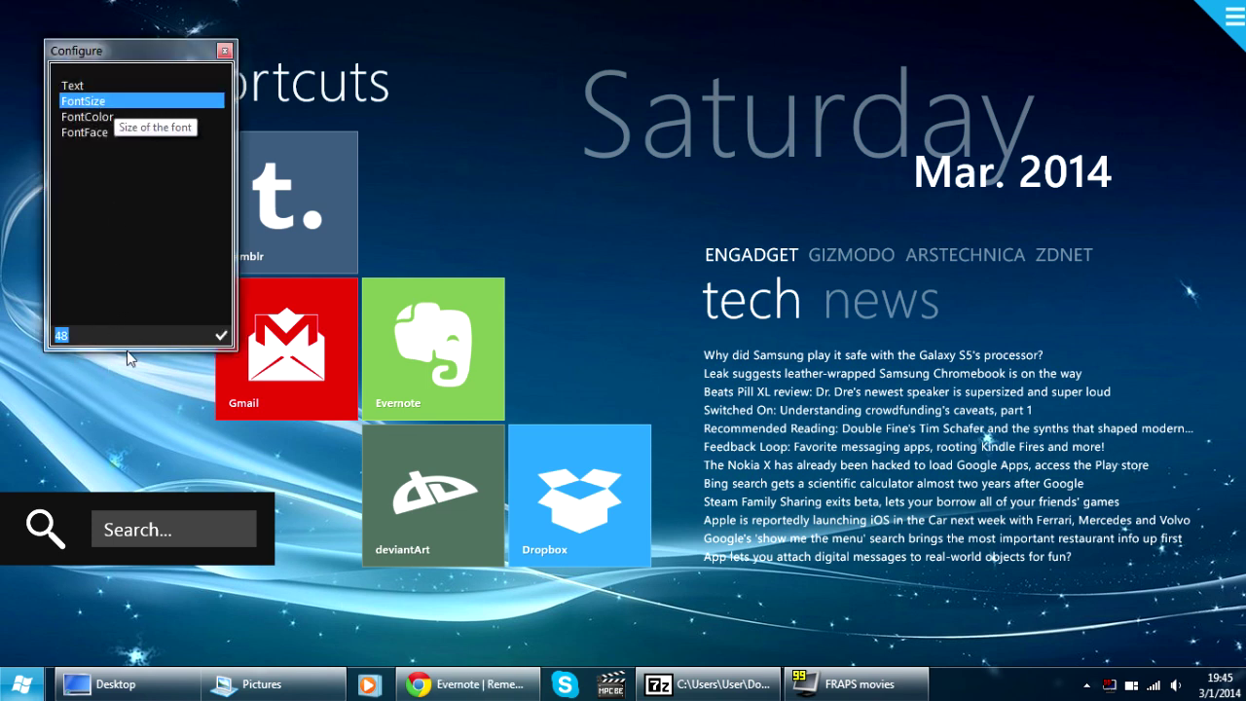
{"action": "left_click", "coordinate": [221, 337]}
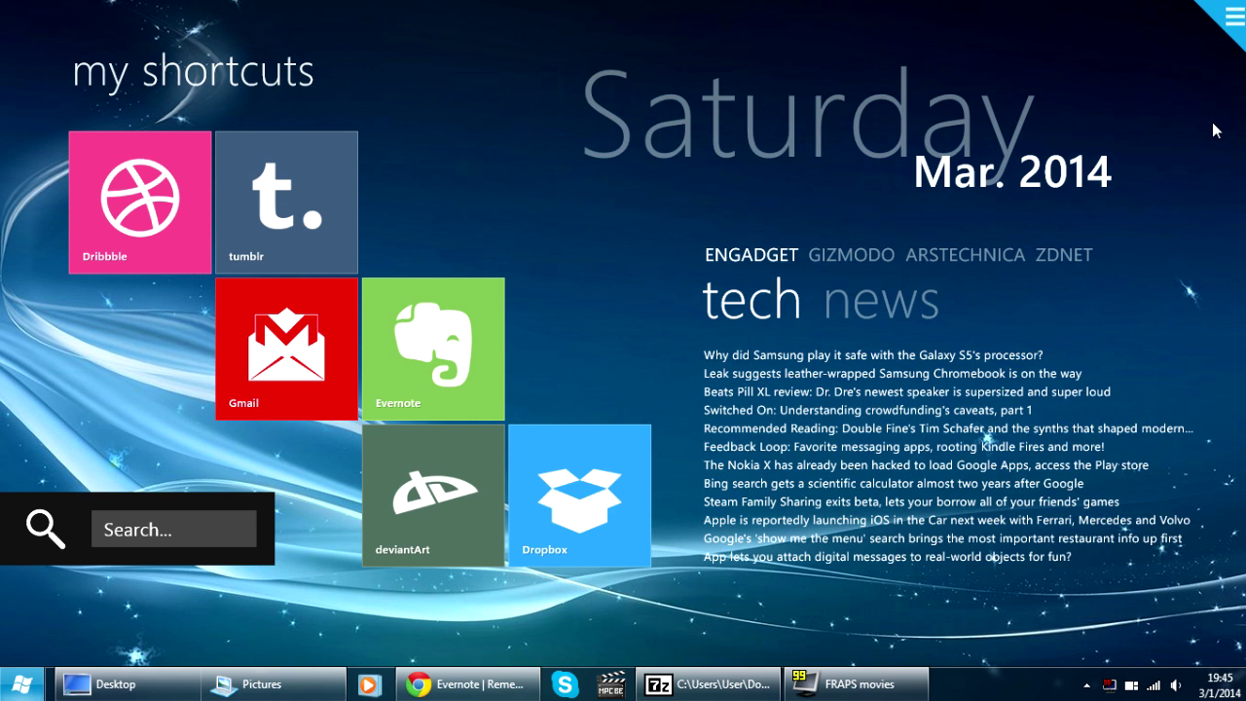
{"action": "right_click", "coordinate": [1228, 10]}
{"action": "mouse_move", "coordinate": [1158, 131]}
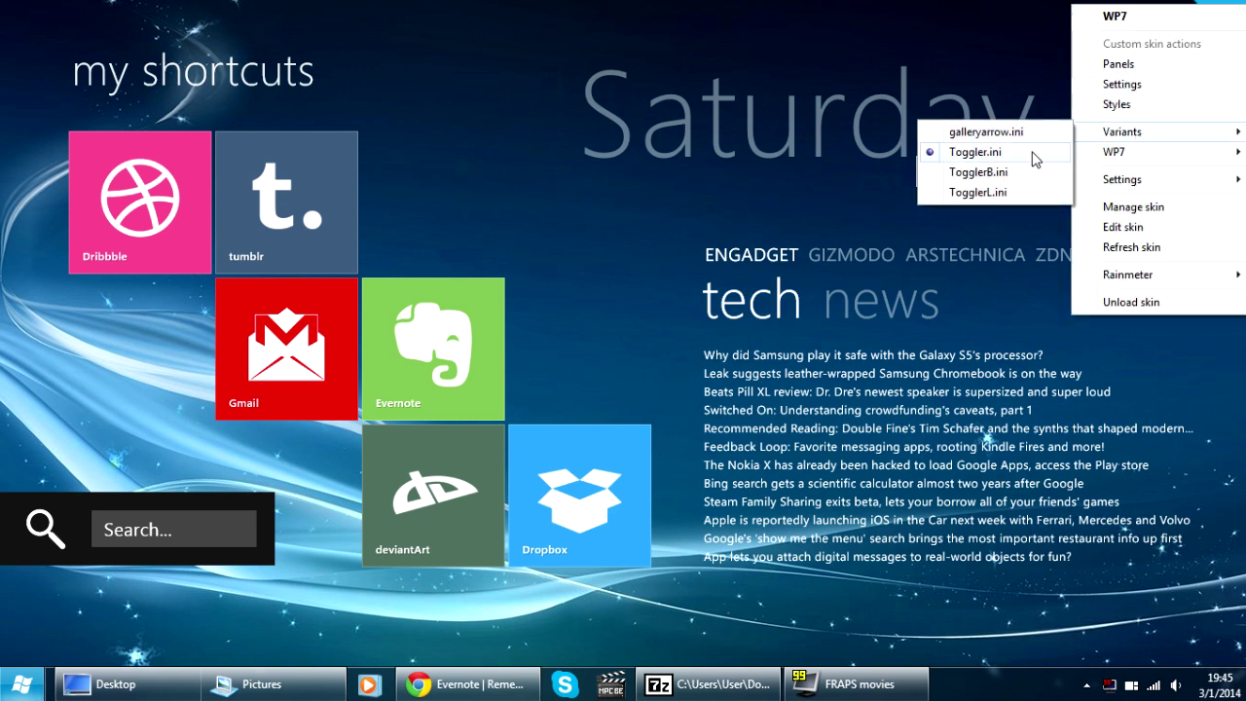
{"action": "left_click", "coordinate": [1051, 137]}
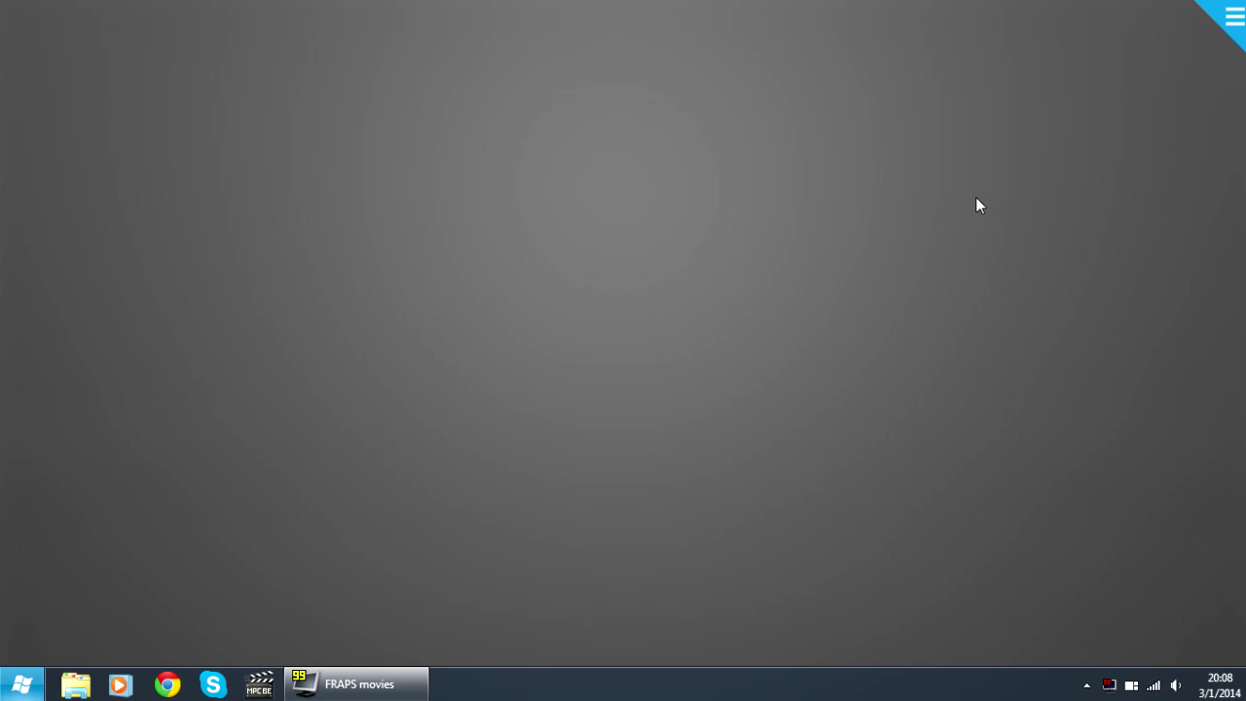
From the Panels gallery, add RAM memory, Wikipedia search and System Info tiles.
{"action": "left_click", "coordinate": [1227, 15]}
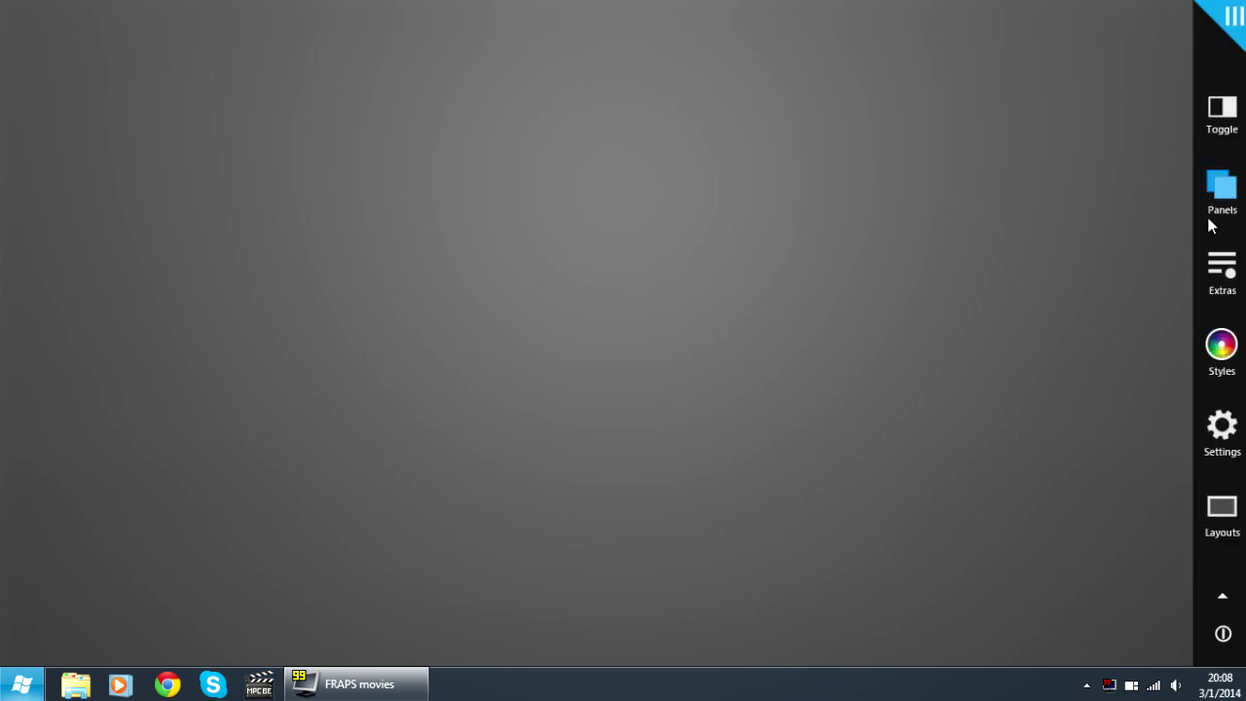
{"action": "left_click", "coordinate": [1223, 193]}
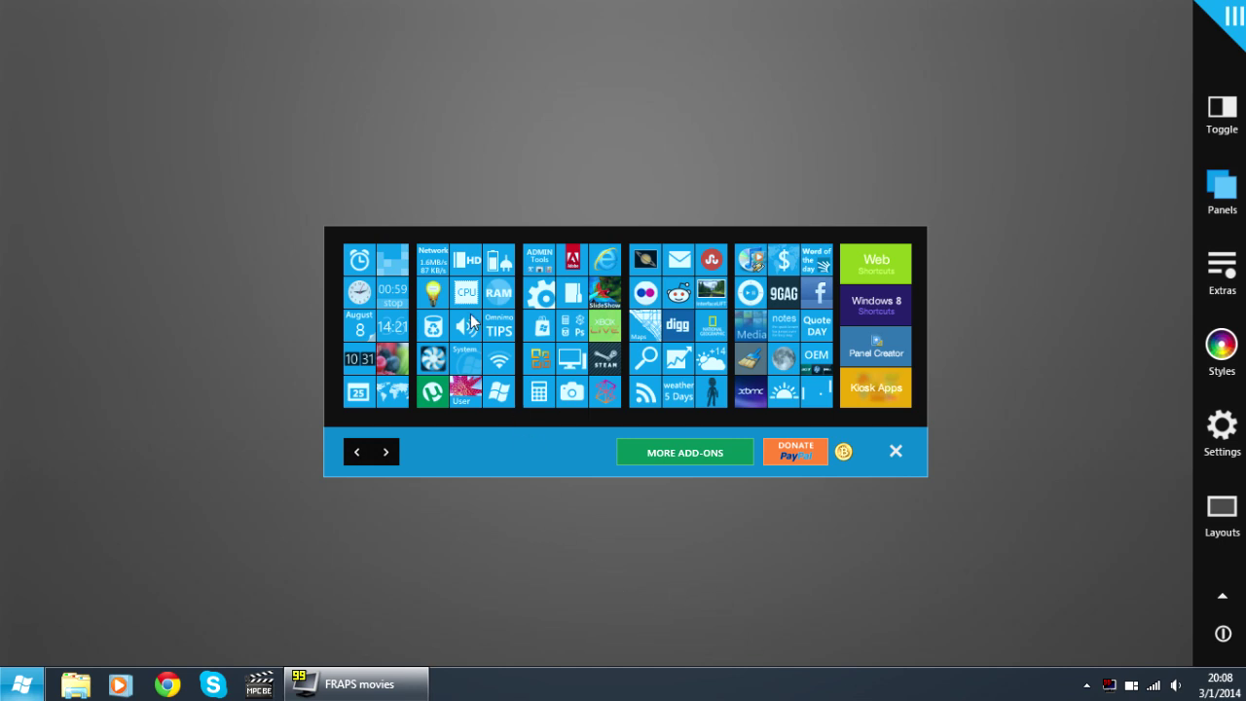
{"action": "left_click", "coordinate": [500, 305]}
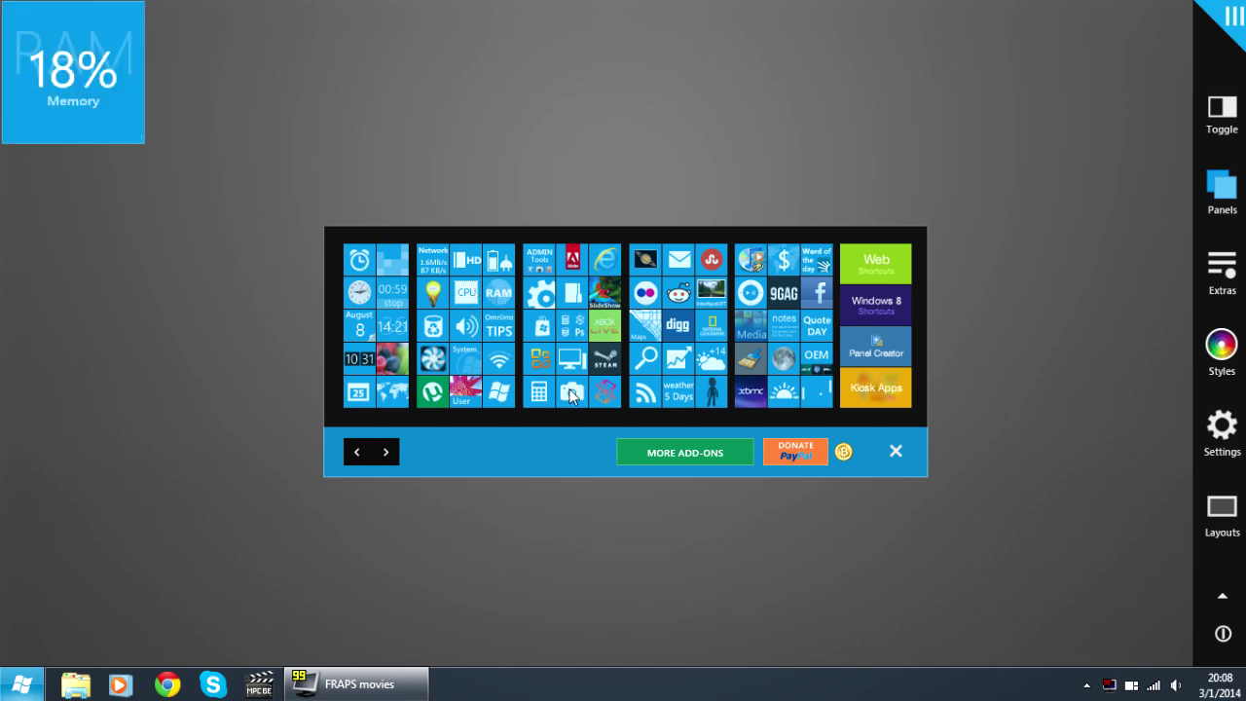
{"action": "left_click", "coordinate": [653, 364]}
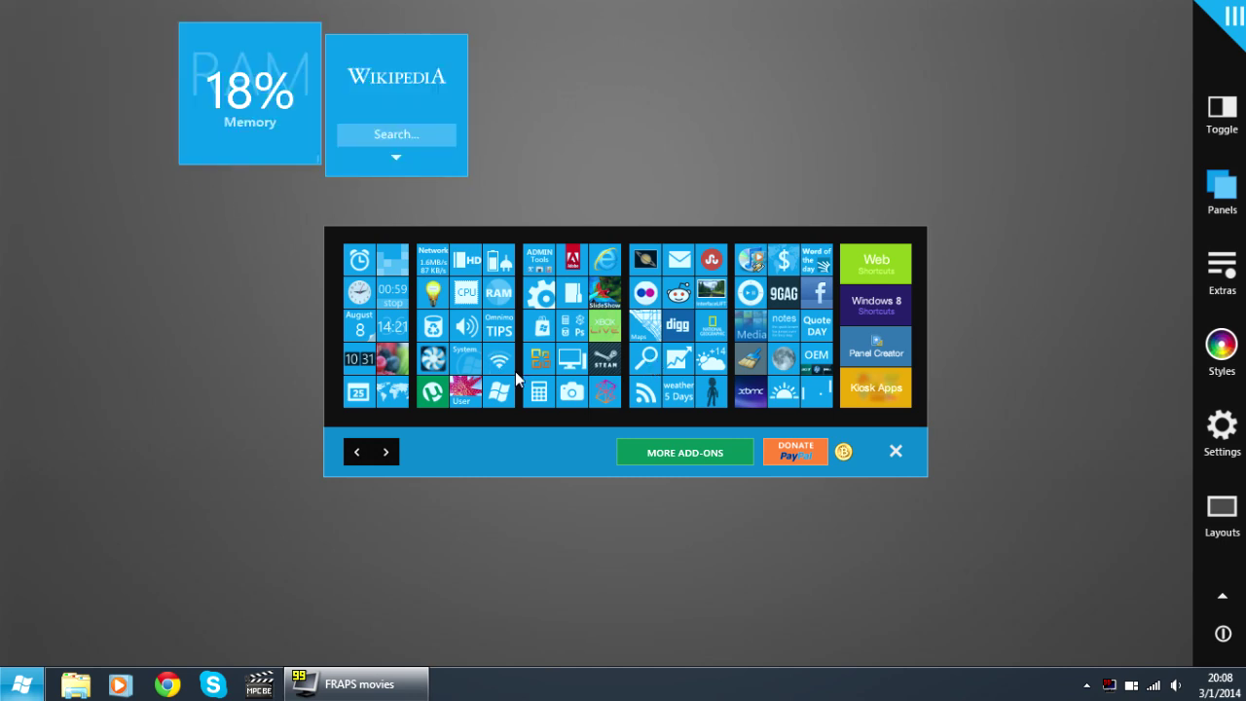
{"action": "left_click", "coordinate": [466, 368]}
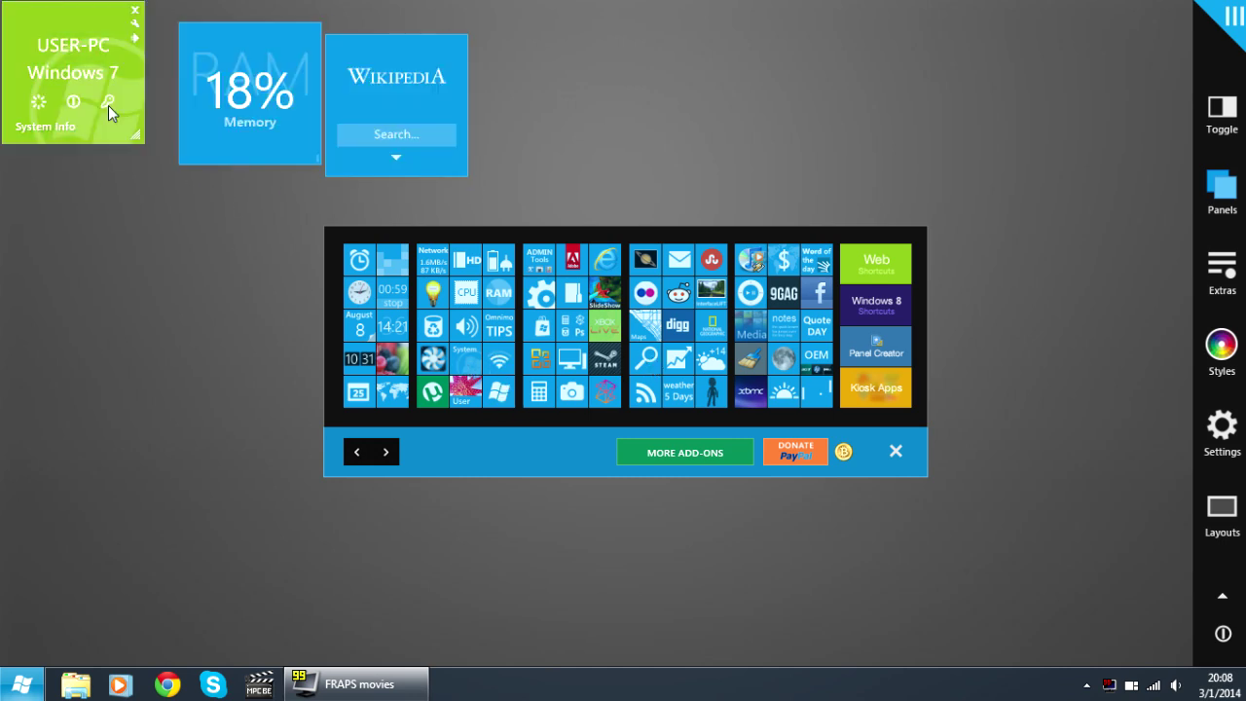
Add digital clock, Gmail and notes tiles, then move the gallery lower and page forward.
{"action": "left_click", "coordinate": [399, 332]}
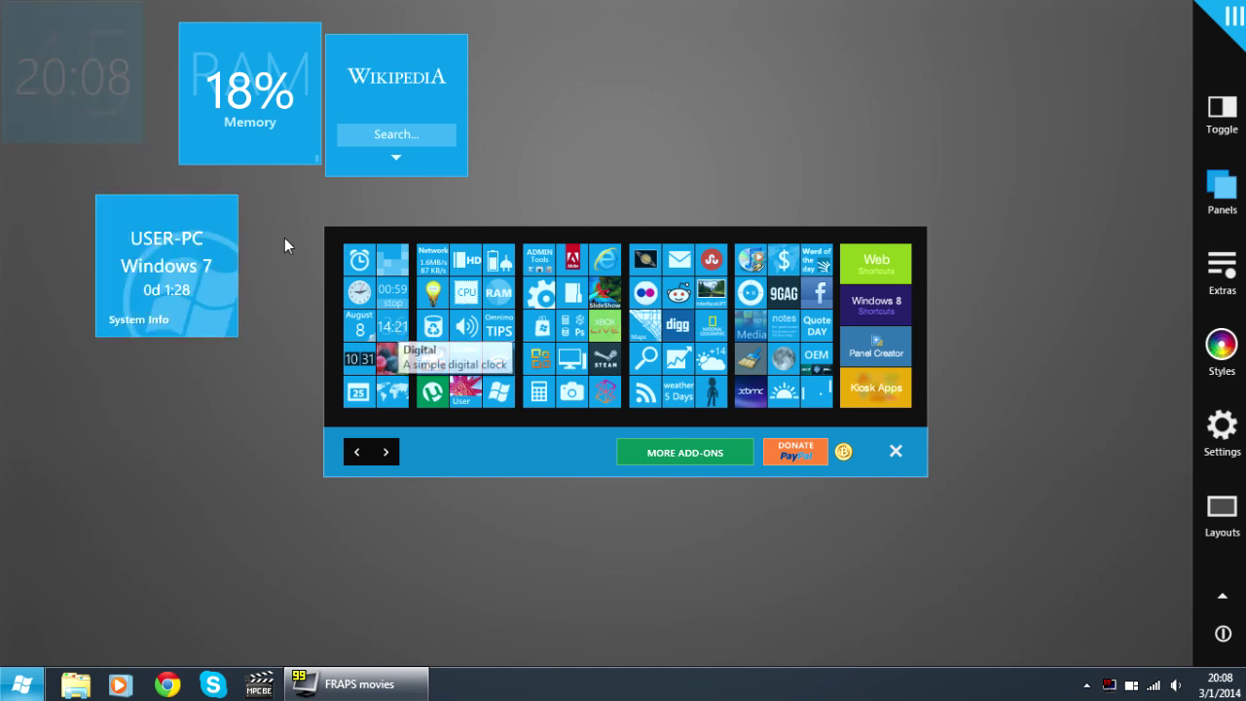
{"action": "left_click", "coordinate": [679, 261]}
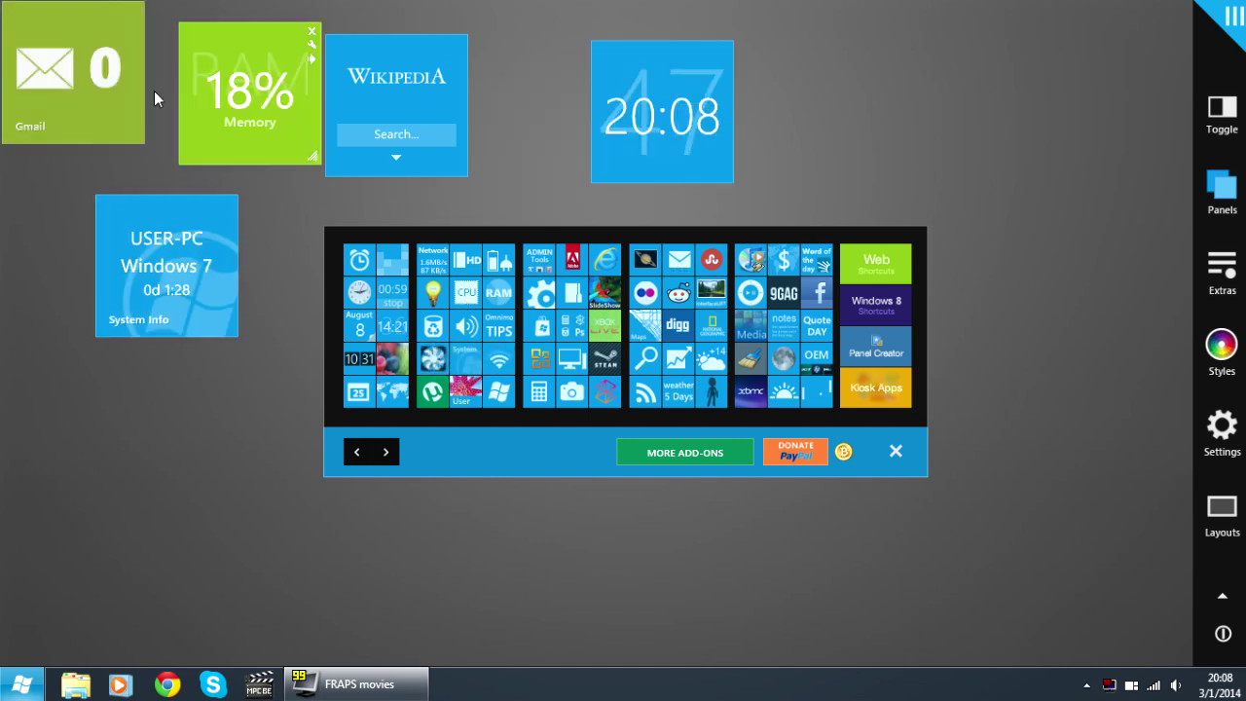
{"action": "left_click", "coordinate": [796, 338]}
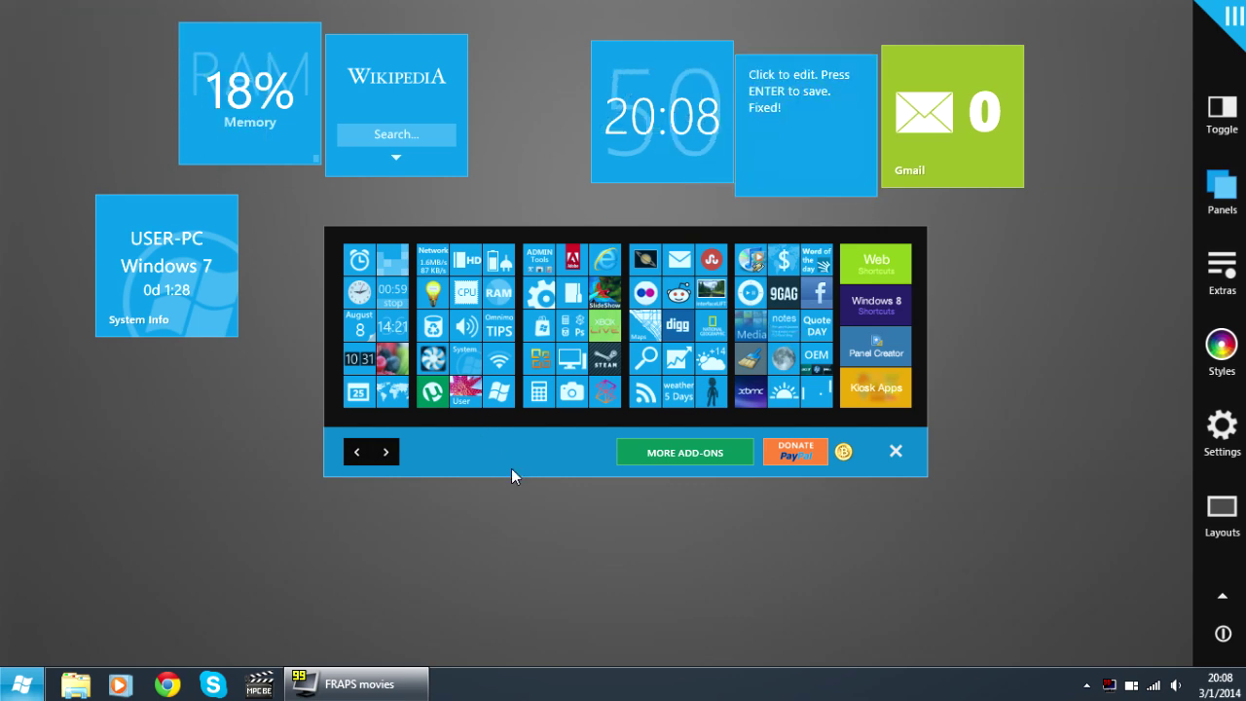
{"action": "left_click_drag", "start_coordinate": [570, 440], "coordinate": [591, 508]}
{"action": "left_click", "coordinate": [422, 531]}
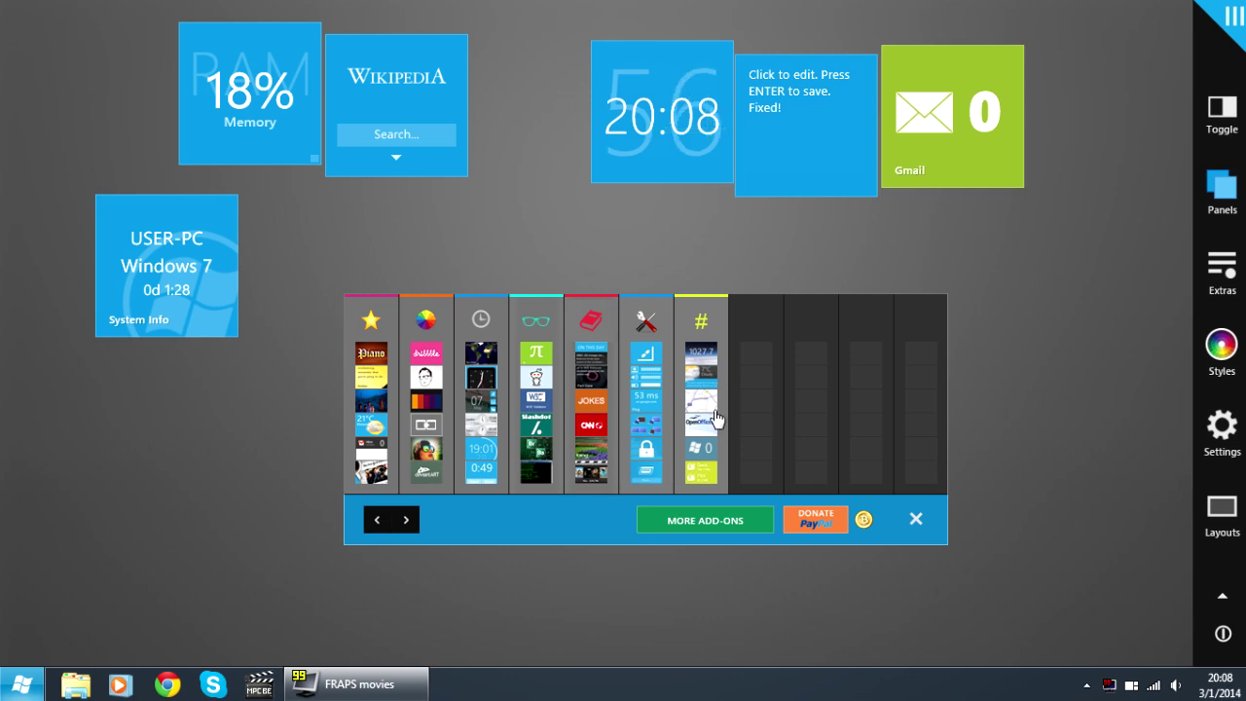
Add Lock User, Windows Update and Calculator tiles, then close the gallery with its X.
{"action": "left_click", "coordinate": [644, 450]}
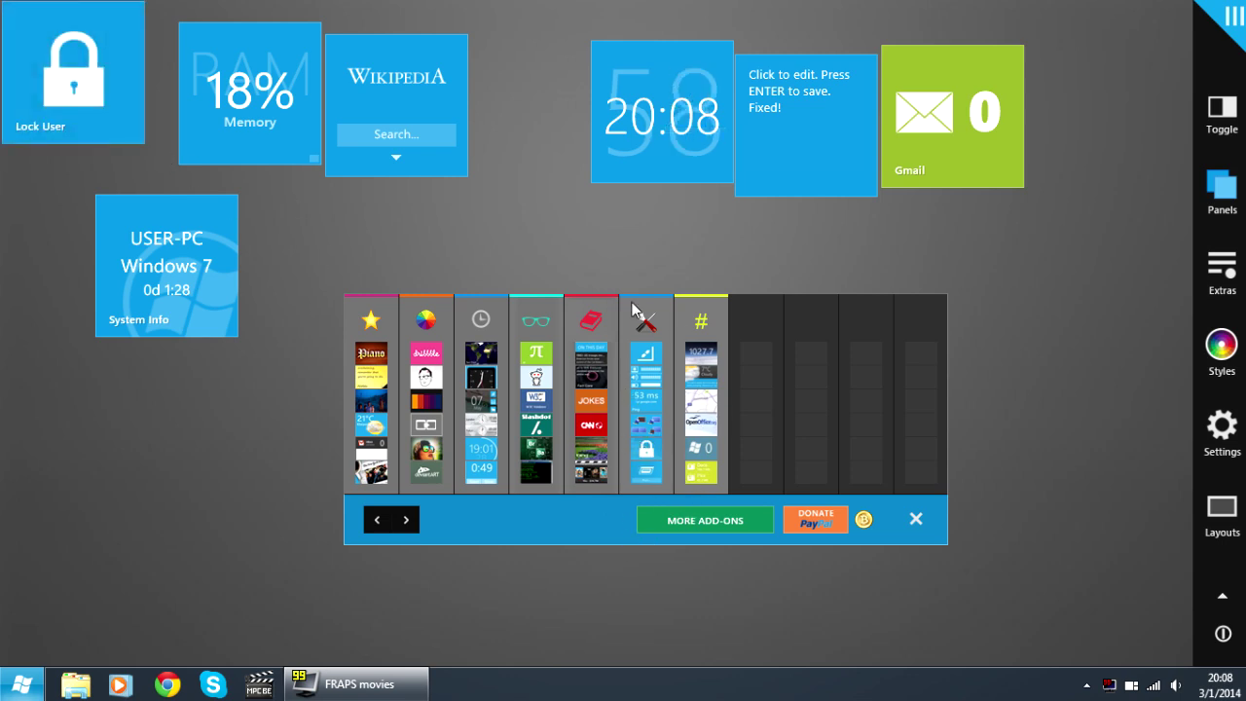
{"action": "left_click", "coordinate": [717, 454]}
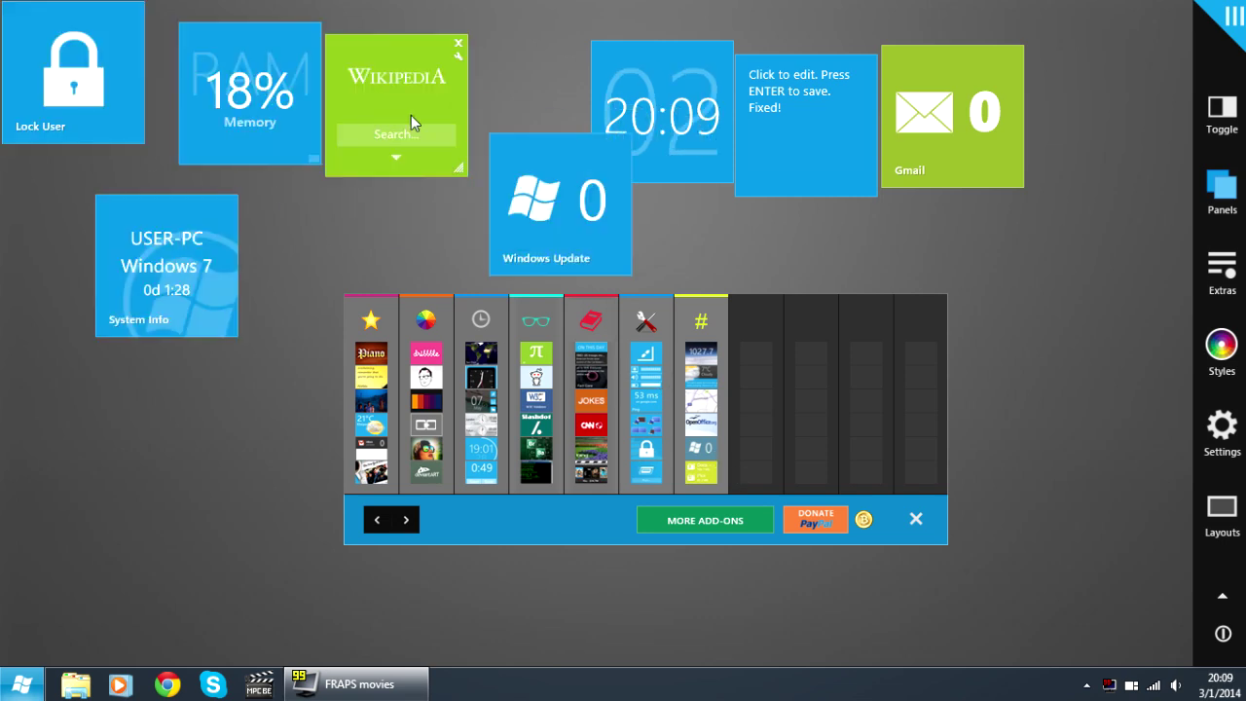
{"action": "left_click", "coordinate": [404, 520]}
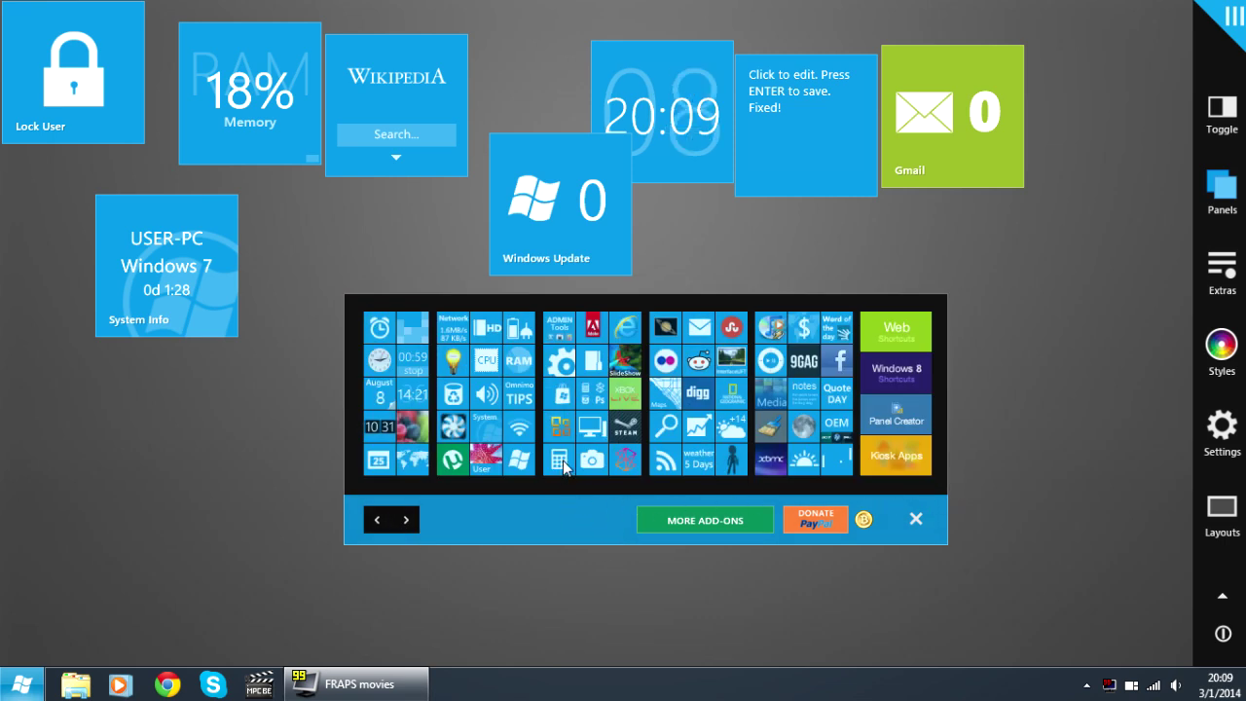
{"action": "left_click", "coordinate": [561, 459]}
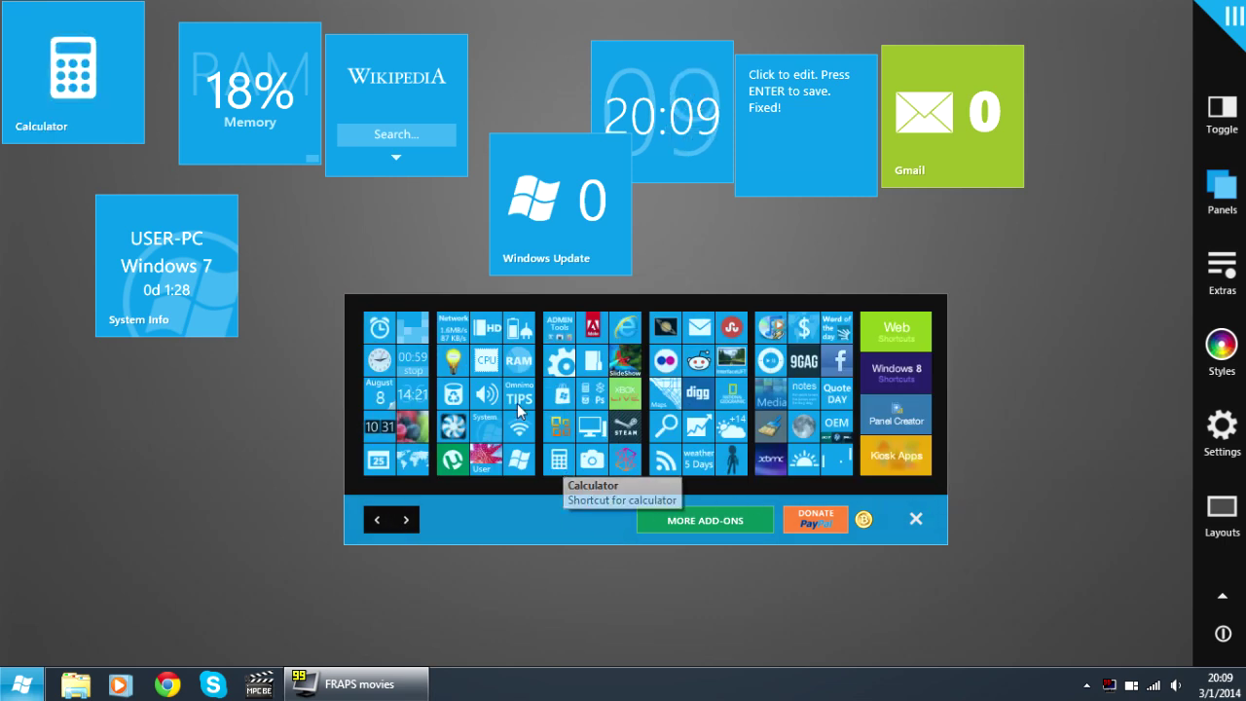
{"action": "left_click", "coordinate": [915, 514]}
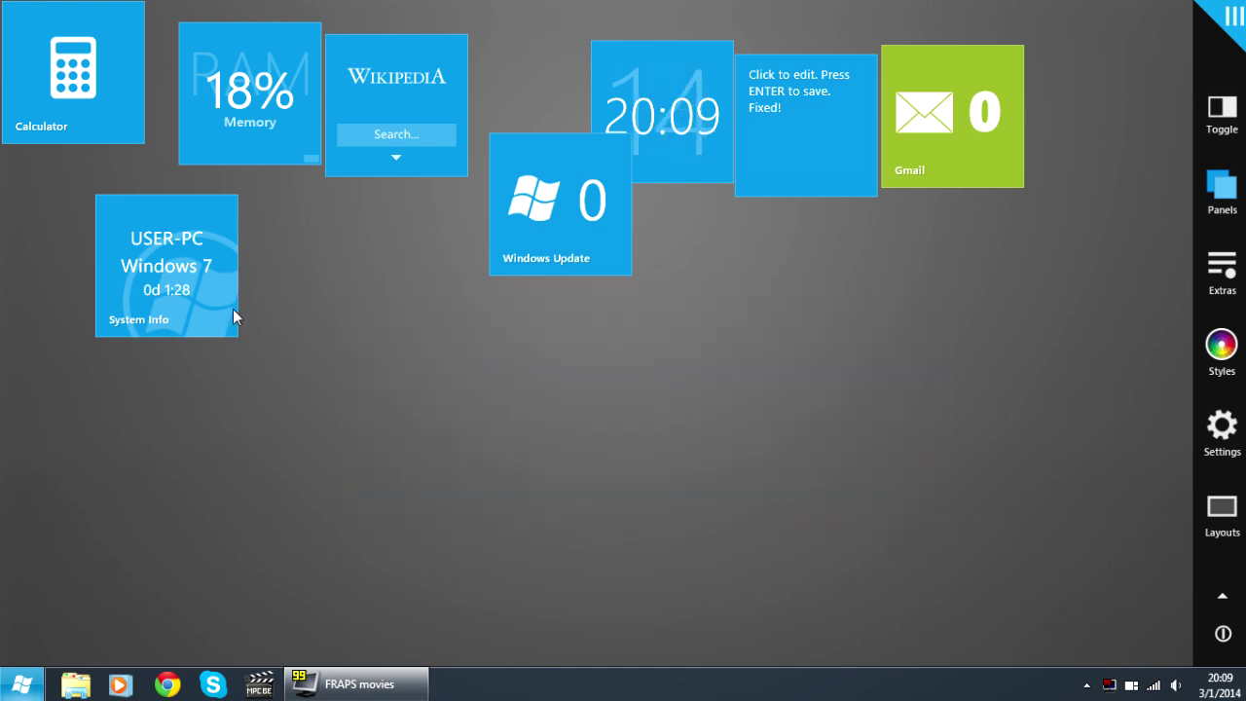
Arrange System Info, Calculator, Memory, Windows Update, Wikipedia and Lock User tiles into the grid.
{"action": "mouse_move", "coordinate": [232, 316]}
{"action": "left_mouse_down"}
{"action": "mouse_move", "coordinate": [334, 356]}
{"action": "mouse_move", "coordinate": [342, 439]}
{"action": "mouse_move", "coordinate": [309, 458]}
{"action": "left_mouse_up"}
{"action": "mouse_move", "coordinate": [97, 115]}
{"action": "left_mouse_down"}
{"action": "mouse_move", "coordinate": [514, 372]}
{"action": "mouse_move", "coordinate": [563, 427]}
{"action": "left_mouse_up"}
{"action": "mouse_move", "coordinate": [253, 138]}
{"action": "left_mouse_down"}
{"action": "mouse_move", "coordinate": [324, 265]}
{"action": "mouse_move", "coordinate": [297, 389]}
{"action": "mouse_move", "coordinate": [293, 324]}
{"action": "mouse_move", "coordinate": [312, 313]}
{"action": "left_mouse_up"}
{"action": "mouse_move", "coordinate": [495, 392]}
{"action": "left_mouse_down"}
{"action": "mouse_move", "coordinate": [415, 446]}
{"action": "mouse_move", "coordinate": [399, 438]}
{"action": "left_mouse_up"}
{"action": "left_click_drag", "start_coordinate": [534, 259], "coordinate": [411, 330]}
{"action": "mouse_move", "coordinate": [385, 108]}
{"action": "left_mouse_down"}
{"action": "mouse_move", "coordinate": [585, 272]}
{"action": "mouse_move", "coordinate": [564, 248]}
{"action": "left_mouse_up"}
{"action": "left_click_drag", "start_coordinate": [83, 78], "coordinate": [612, 436]}
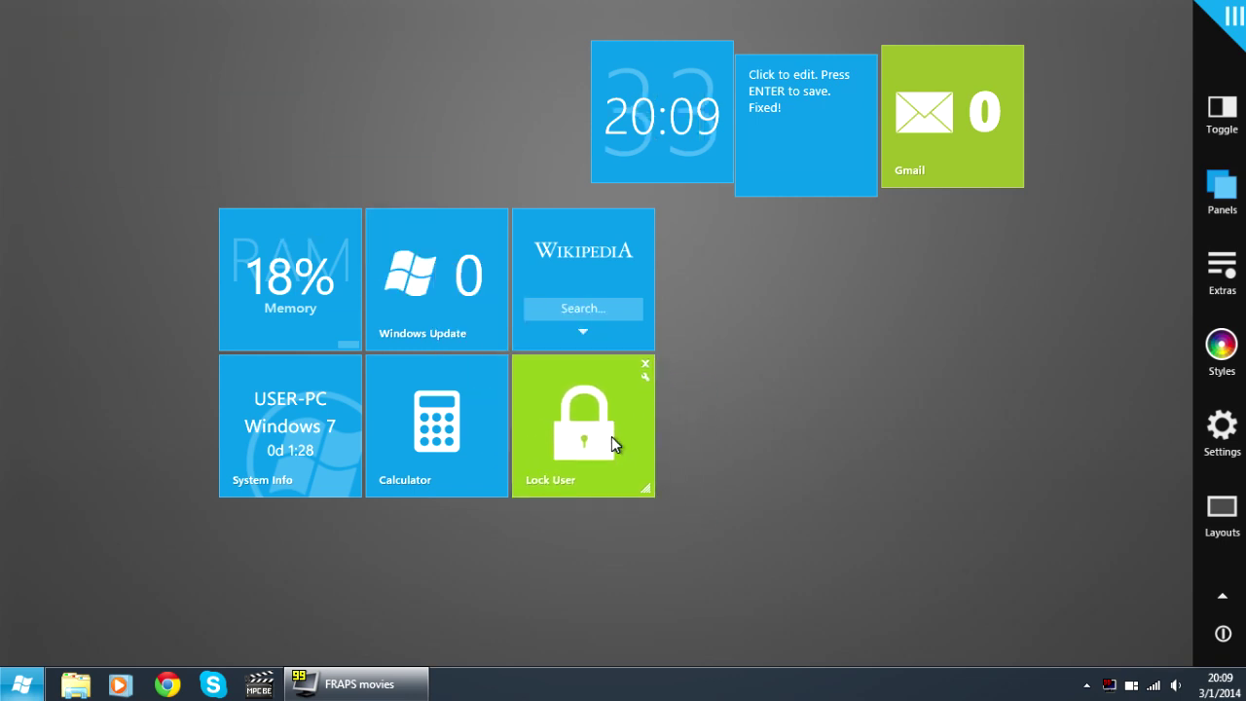
Snap the clock tile into the grid and close the note tile.
{"action": "left_click_drag", "start_coordinate": [652, 157], "coordinate": [725, 334]}
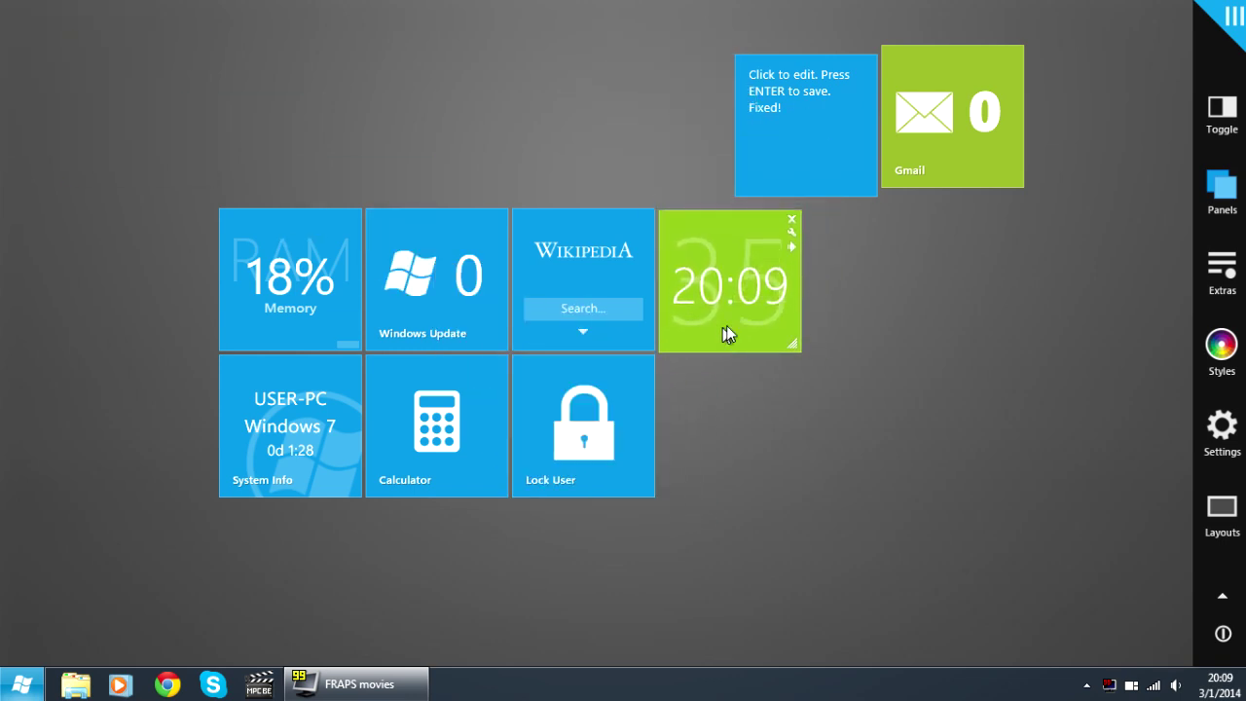
{"action": "left_click_drag", "start_coordinate": [857, 127], "coordinate": [1075, 293]}
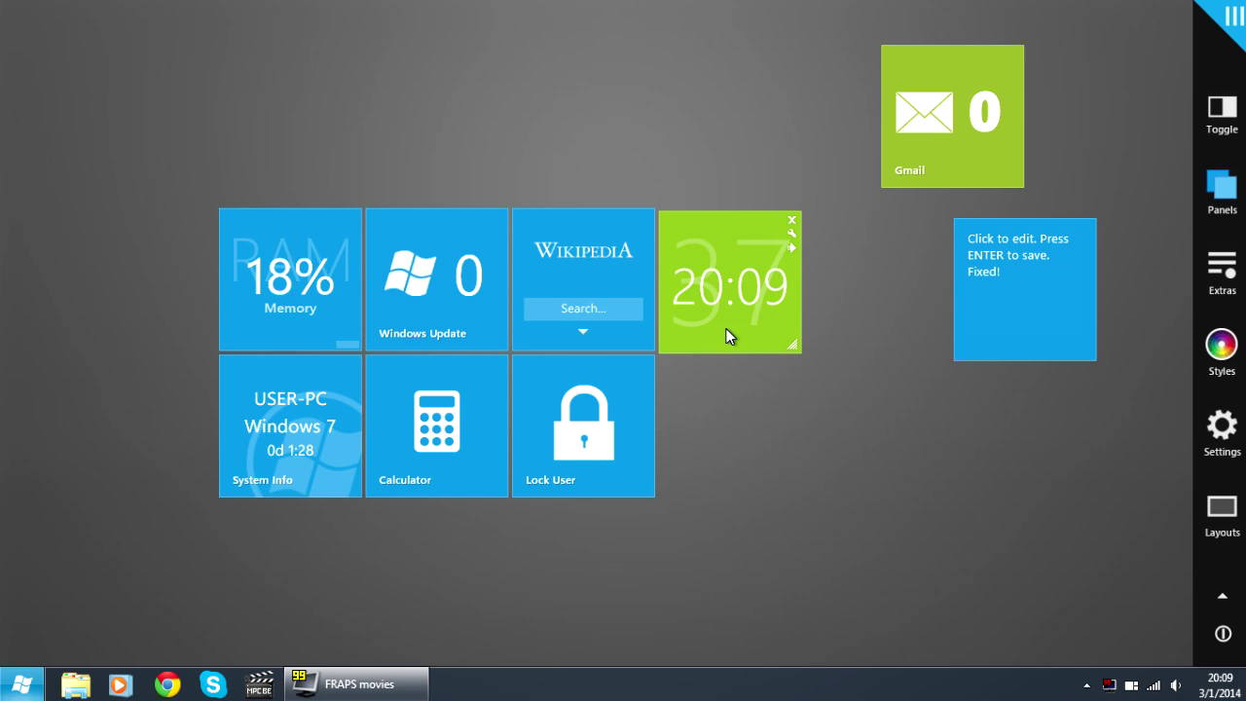
{"action": "left_click_drag", "start_coordinate": [725, 334], "coordinate": [721, 326]}
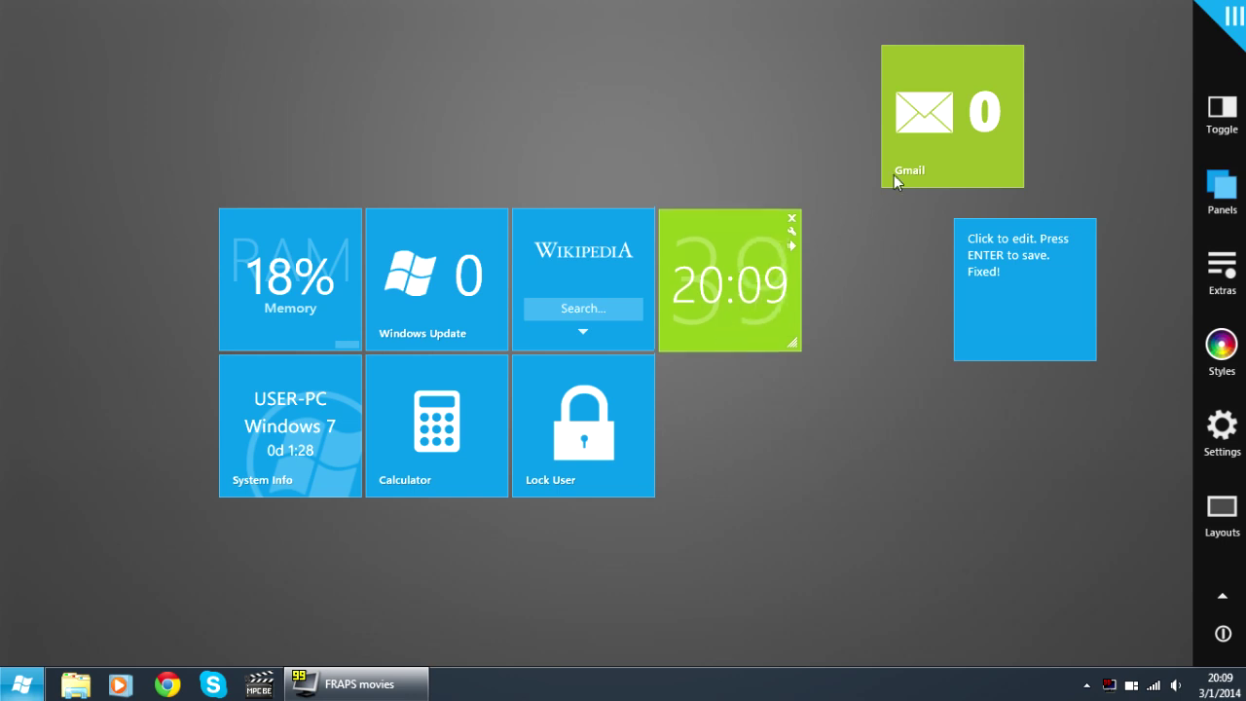
{"action": "left_click_drag", "start_coordinate": [933, 185], "coordinate": [843, 433]}
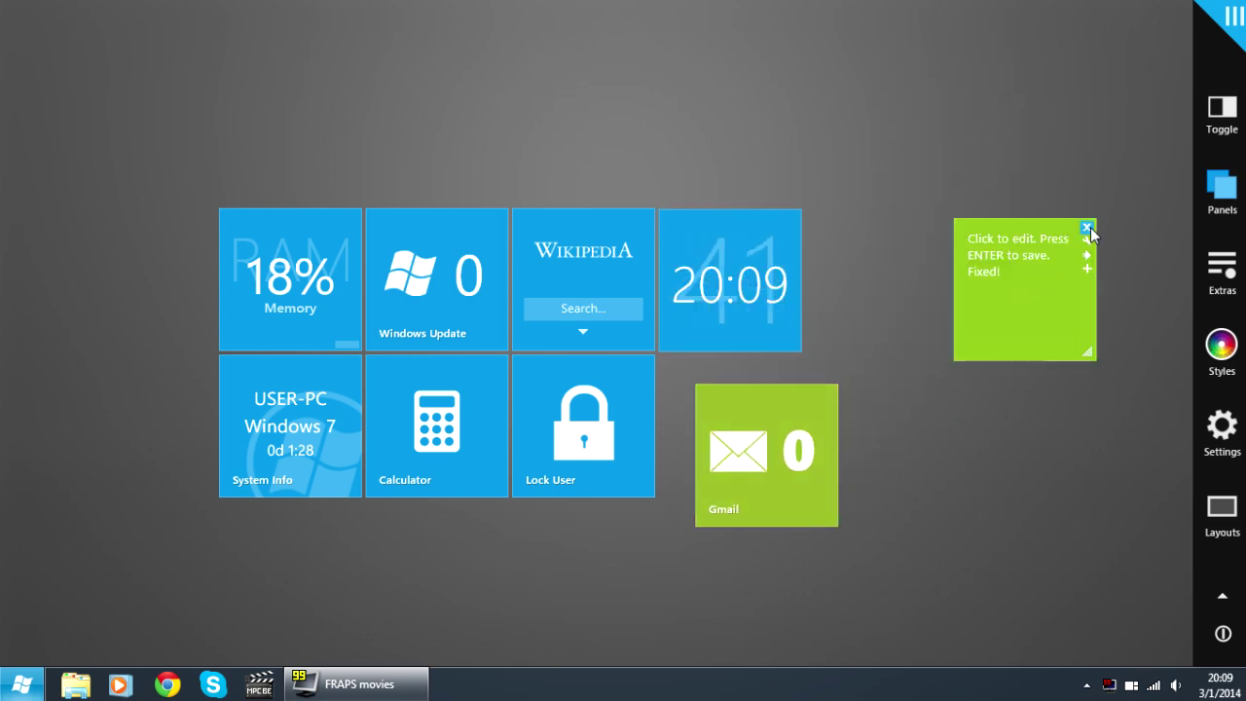
{"action": "left_click", "coordinate": [1089, 231]}
Put the Gmail tile beside Wikipedia and the clock beside Lock User.
{"action": "left_click_drag", "start_coordinate": [747, 441], "coordinate": [712, 412]}
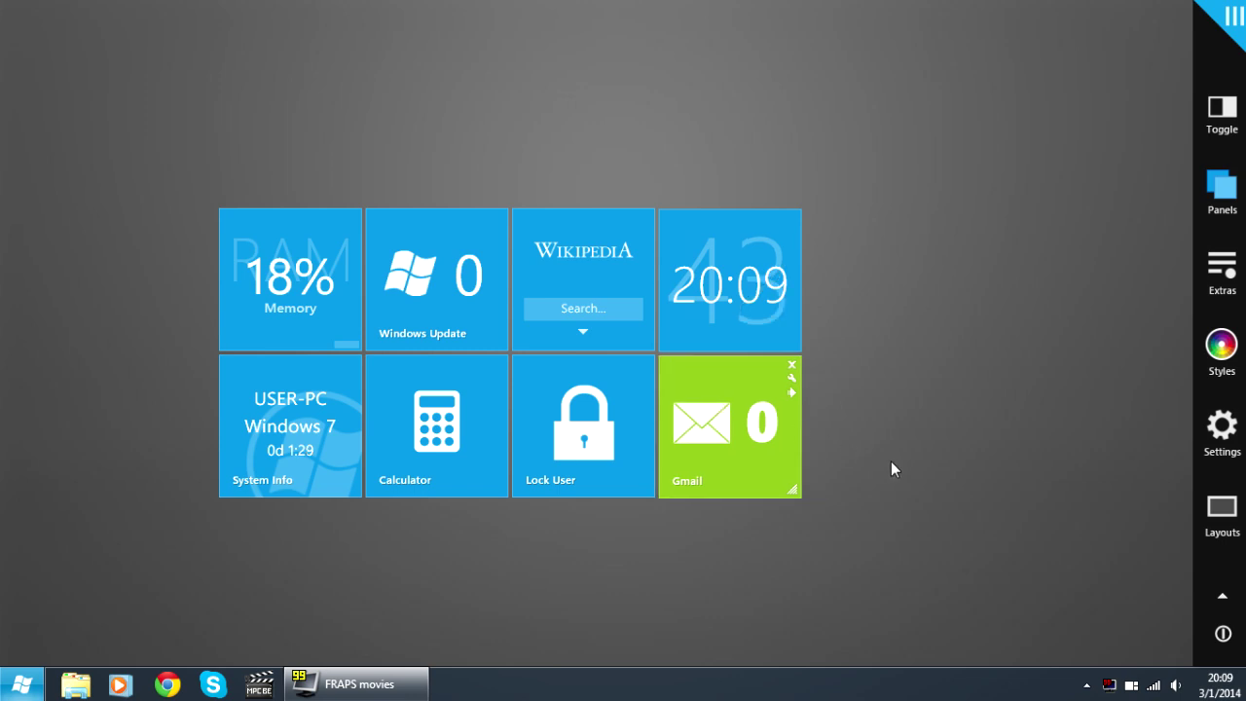
{"action": "left_click_drag", "start_coordinate": [749, 453], "coordinate": [933, 485]}
{"action": "left_click_drag", "start_coordinate": [704, 309], "coordinate": [695, 459]}
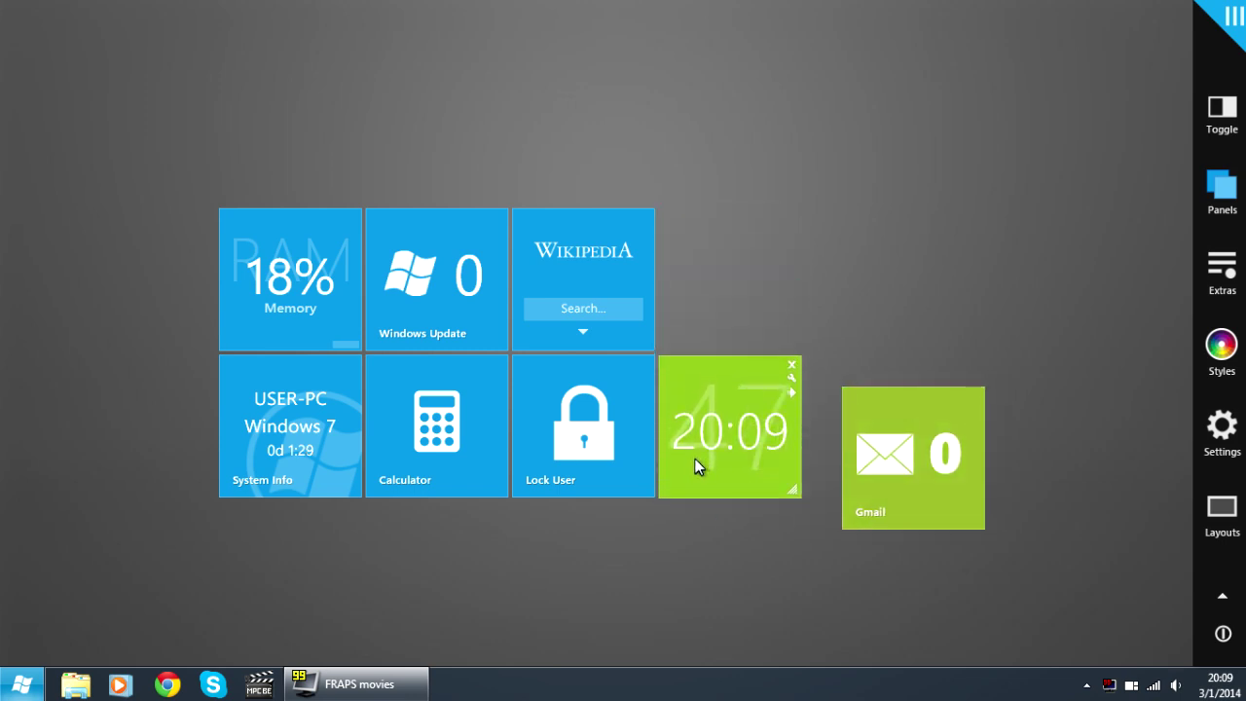
{"action": "left_click_drag", "start_coordinate": [857, 458], "coordinate": [675, 281]}
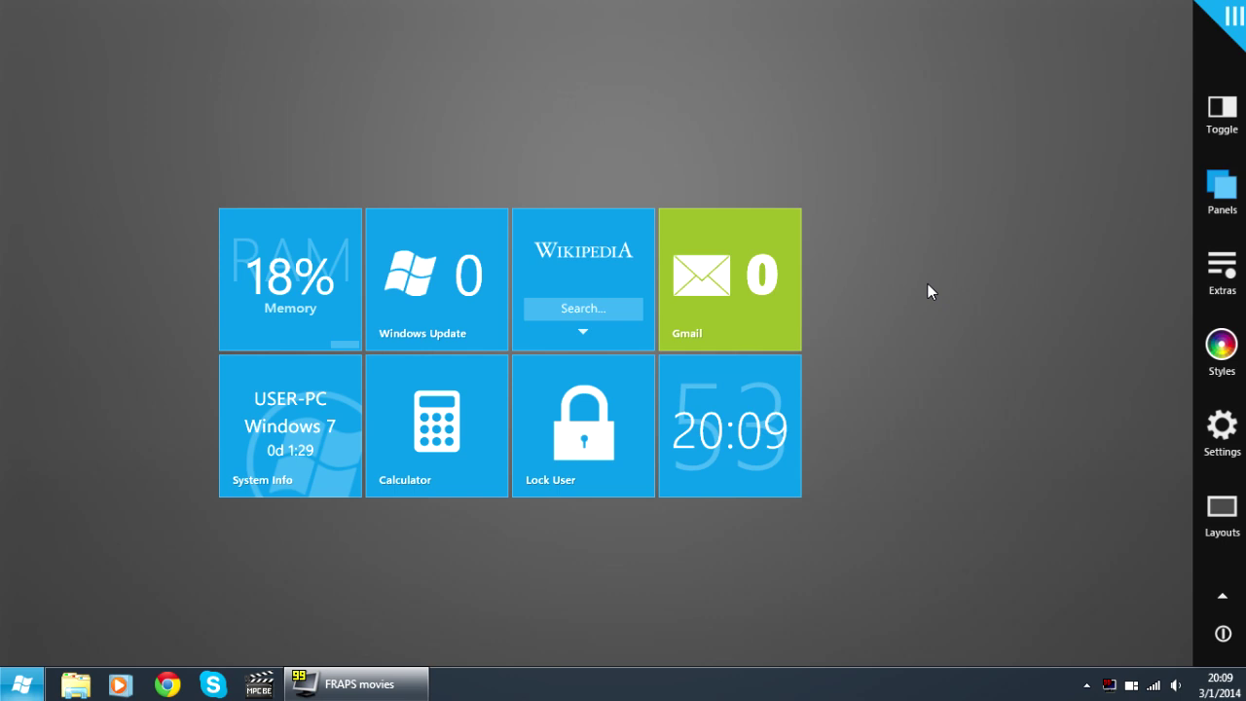
Add a search tile on the left edge and the web/social/videos menu above the grid.
{"action": "left_click", "coordinate": [1215, 258]}
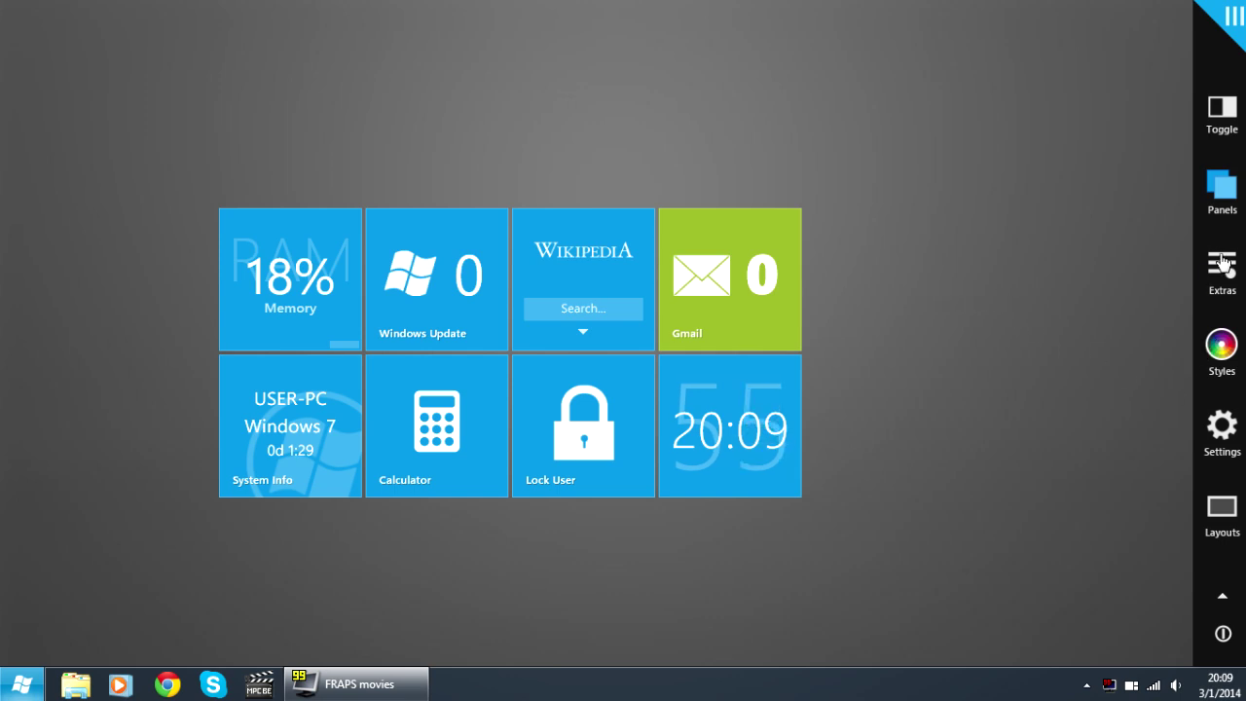
{"action": "left_click", "coordinate": [402, 525]}
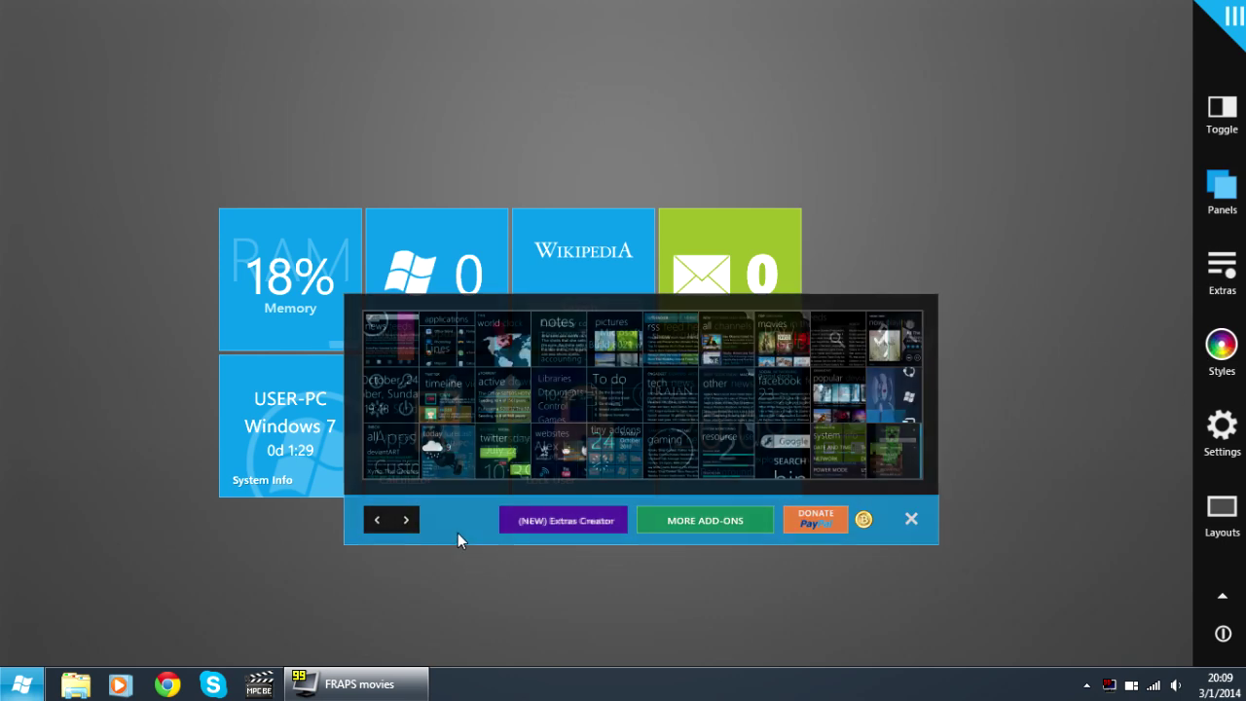
{"action": "left_click", "coordinate": [843, 344]}
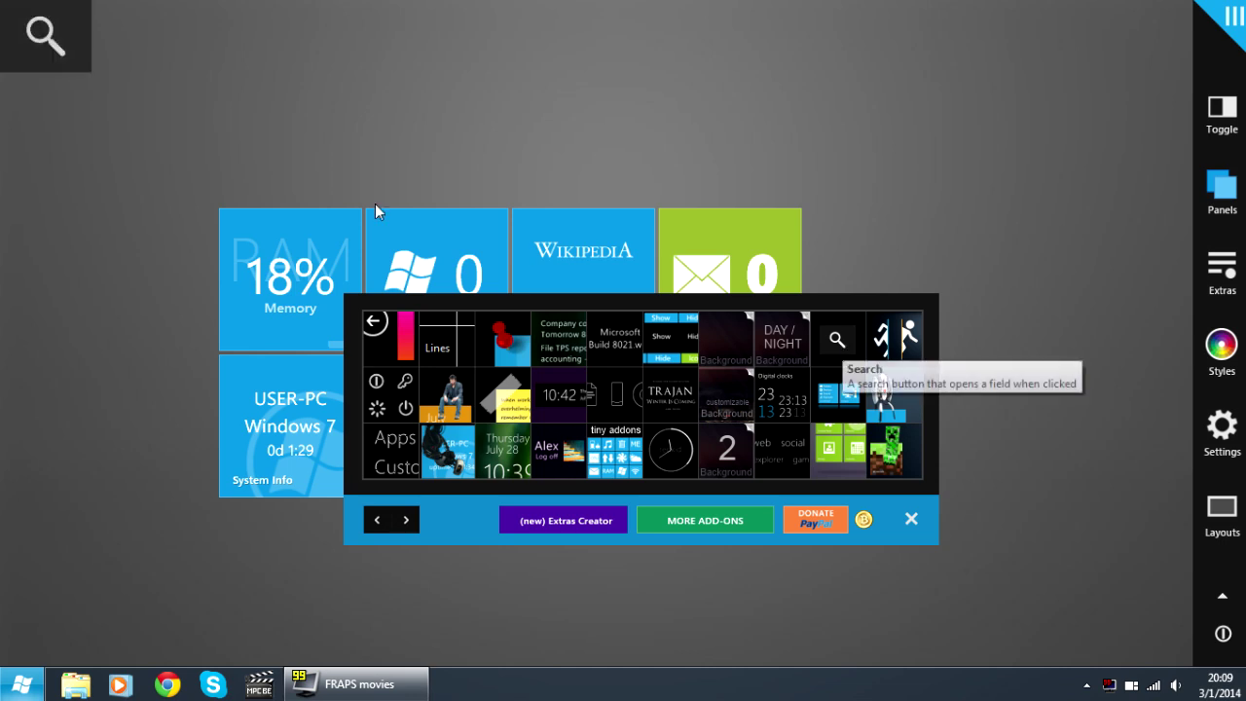
{"action": "left_click_drag", "start_coordinate": [55, 29], "coordinate": [34, 367]}
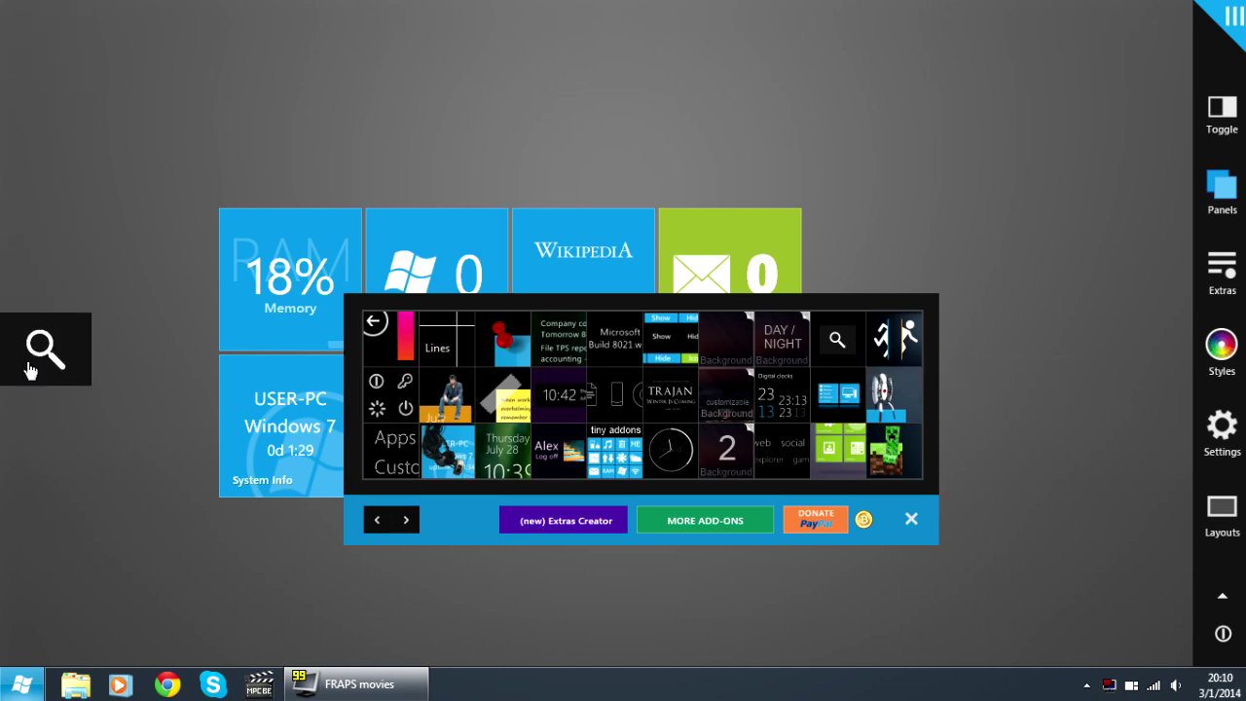
{"action": "left_click", "coordinate": [776, 440]}
{"action": "left_click_drag", "start_coordinate": [477, 35], "coordinate": [583, 142]}
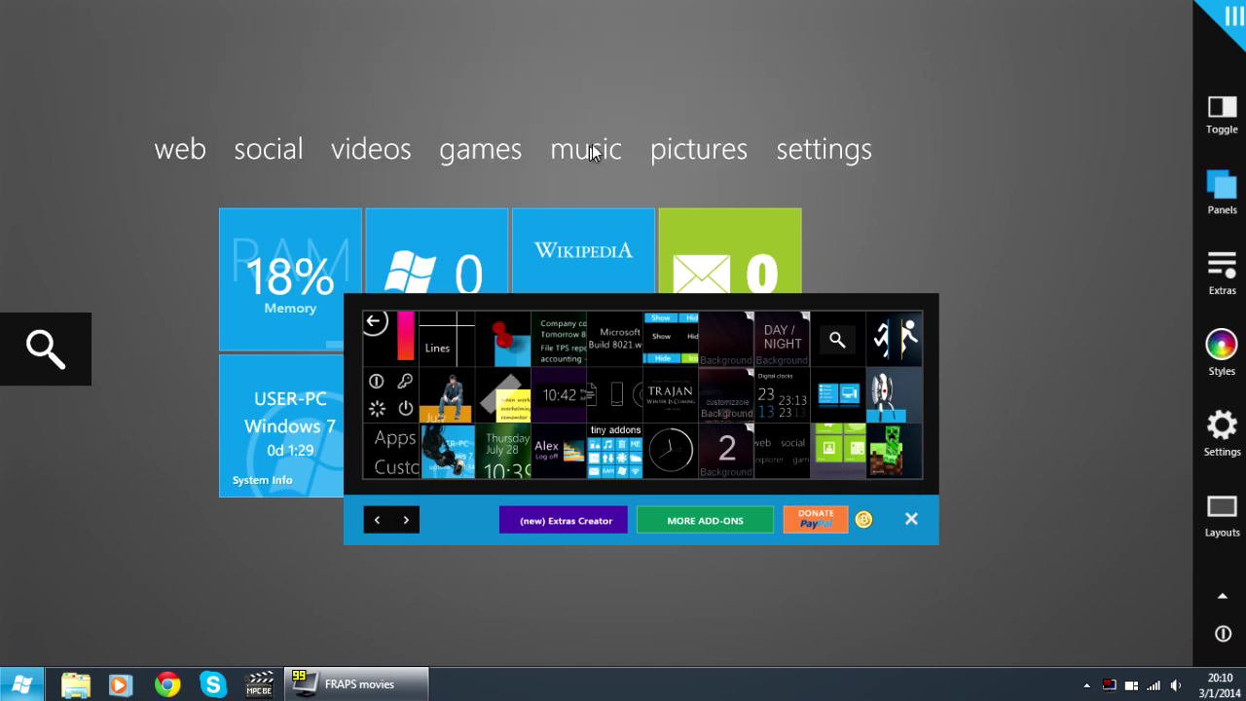
Add the Fake Shadow beneath the tile grid and check its PanelShadow.ini file.
{"action": "double_click", "coordinate": [834, 448]}
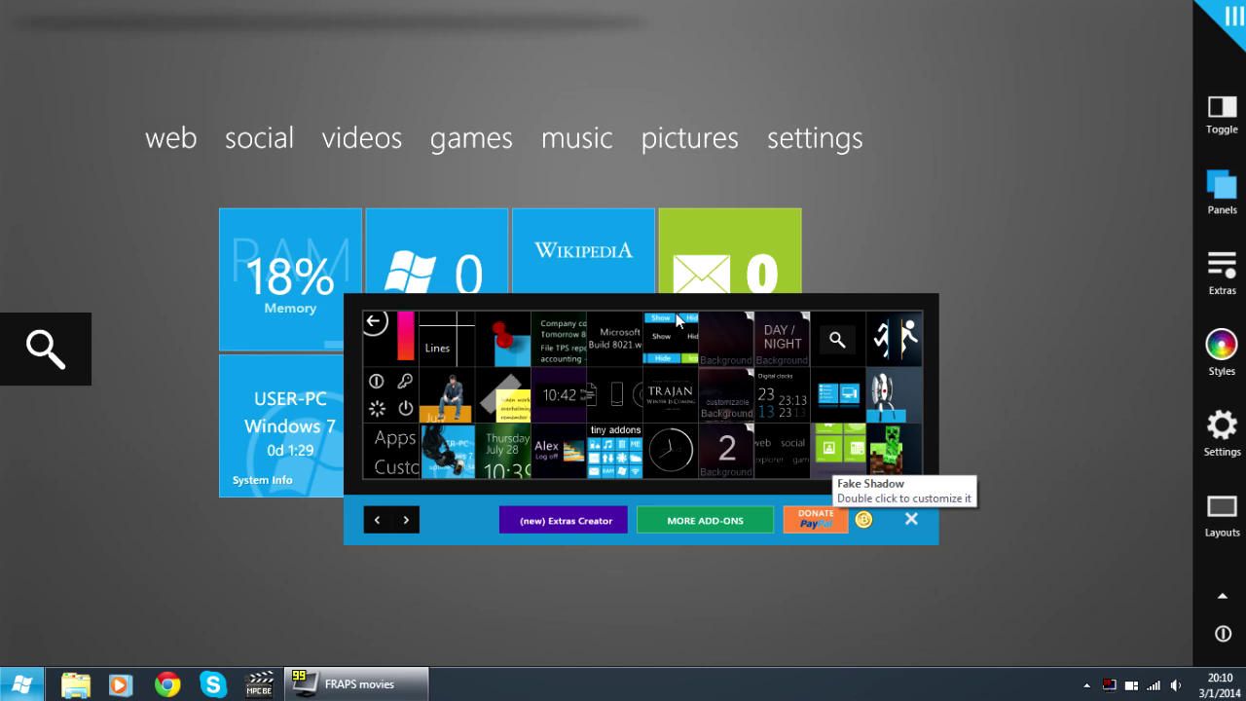
{"action": "mouse_move", "coordinate": [486, 60]}
{"action": "left_mouse_down"}
{"action": "mouse_move", "coordinate": [667, 570]}
{"action": "mouse_move", "coordinate": [662, 560]}
{"action": "left_mouse_up"}
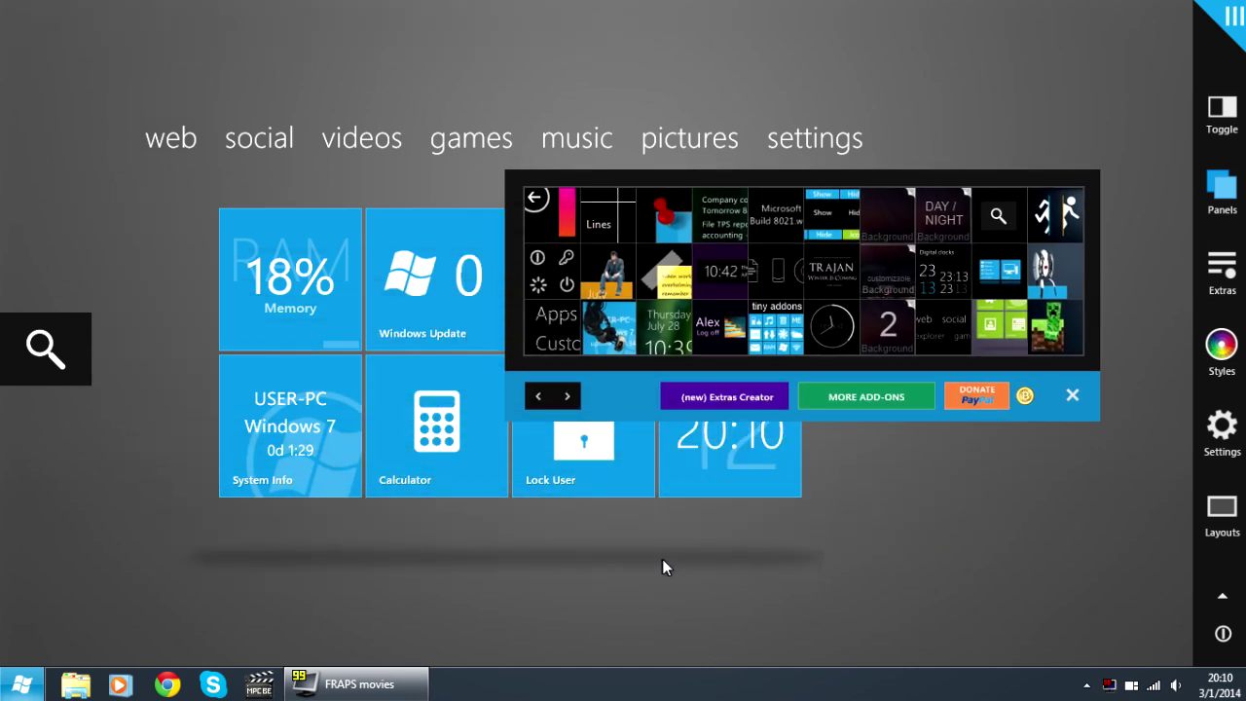
{"action": "double_click", "coordinate": [513, 551]}
{"action": "left_click_drag", "start_coordinate": [259, 215], "coordinate": [425, 152]}
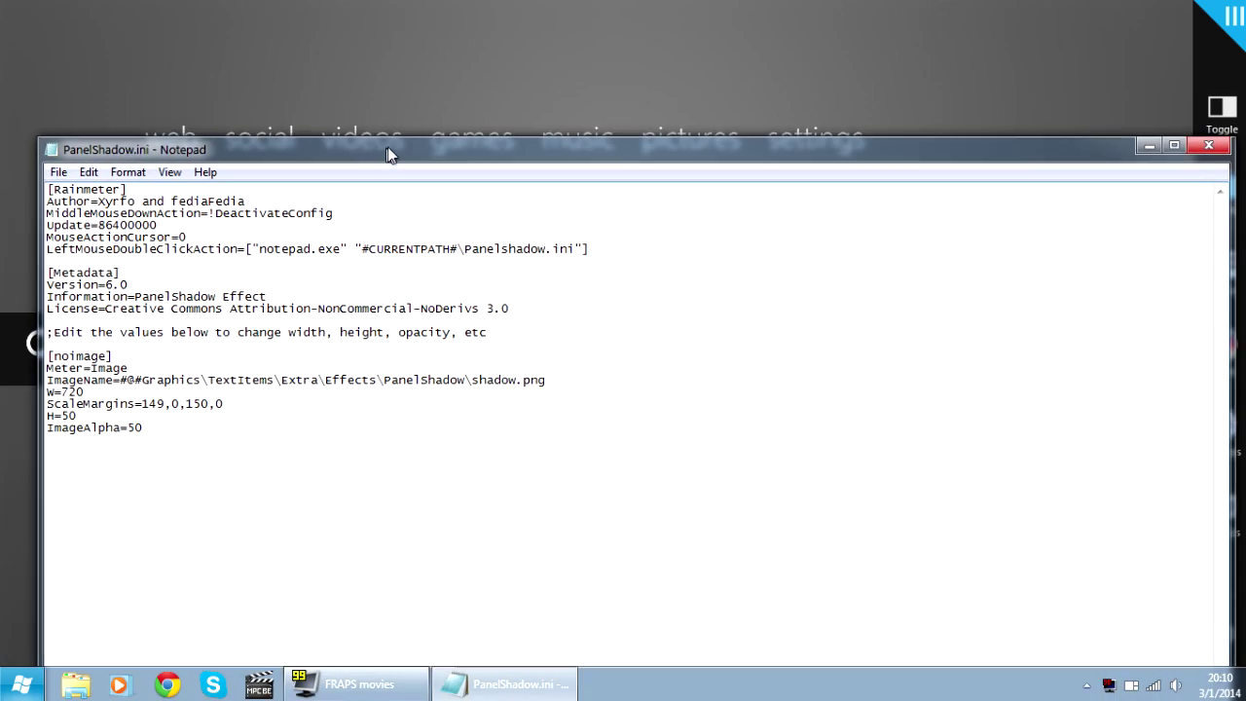
{"action": "left_click", "coordinate": [1207, 146]}
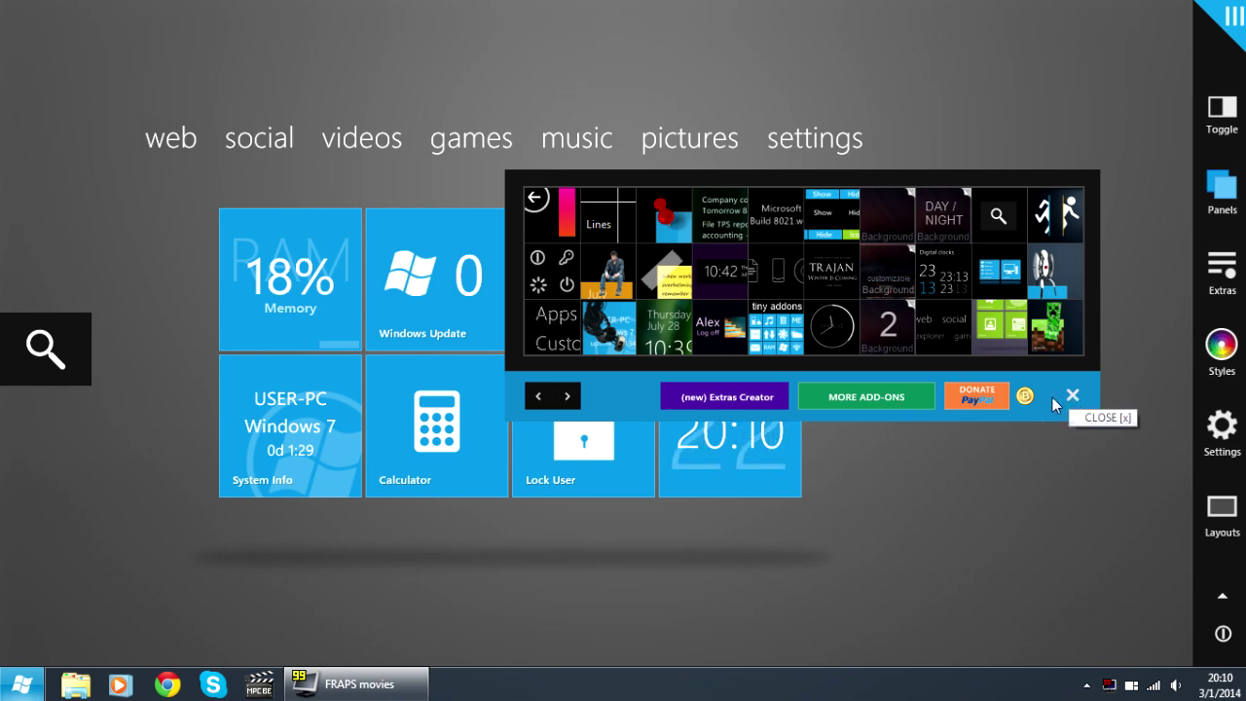
Browse the extras pages for the User account tile, then close the extras gallery.
{"action": "left_click_drag", "start_coordinate": [513, 412], "coordinate": [435, 436]}
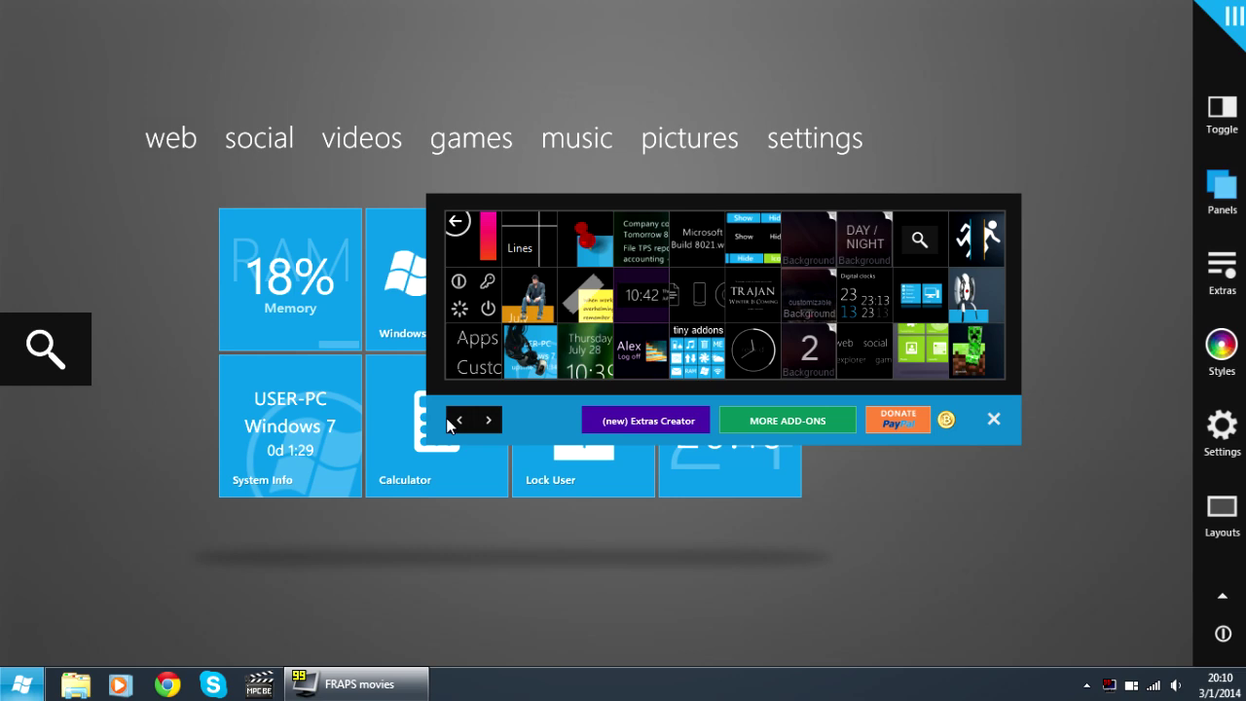
{"action": "left_click", "coordinate": [453, 423]}
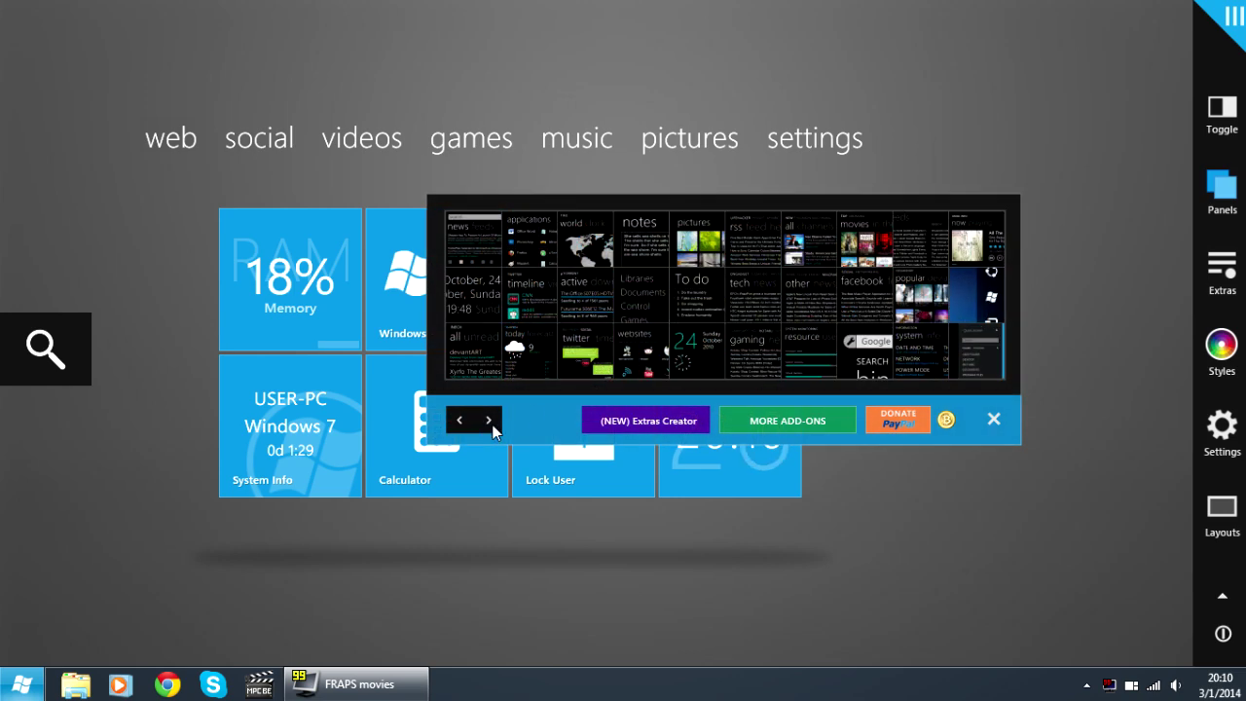
{"action": "left_click", "coordinate": [490, 424]}
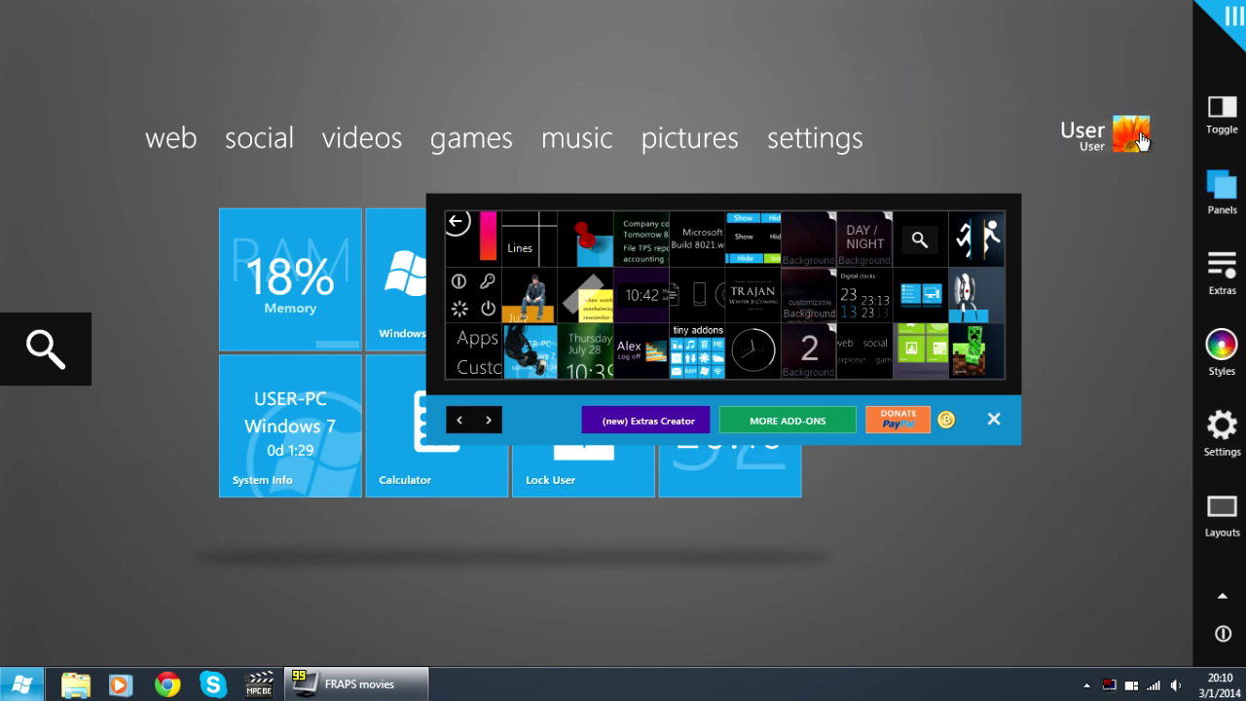
{"action": "left_click", "coordinate": [993, 419]}
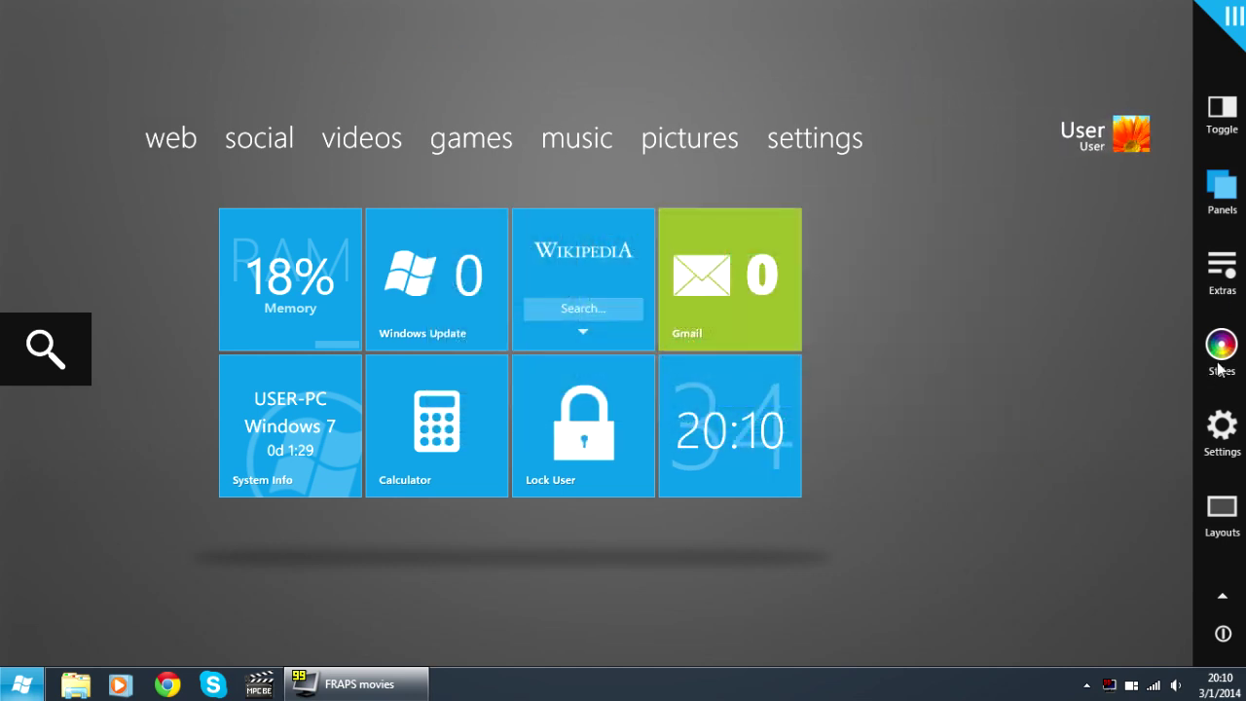
Add Pictures slideshow, music player and weather panels from the Panels gallery.
{"action": "left_click", "coordinate": [1223, 202]}
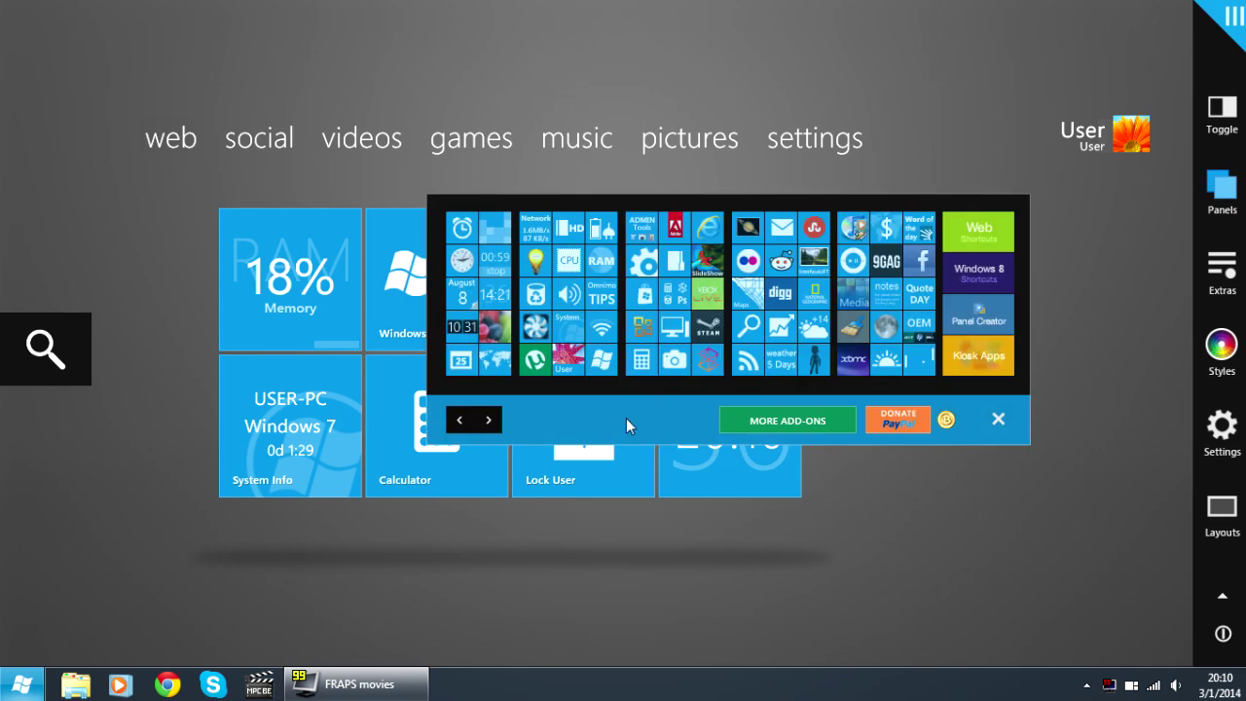
{"action": "left_click_drag", "start_coordinate": [626, 419], "coordinate": [542, 498]}
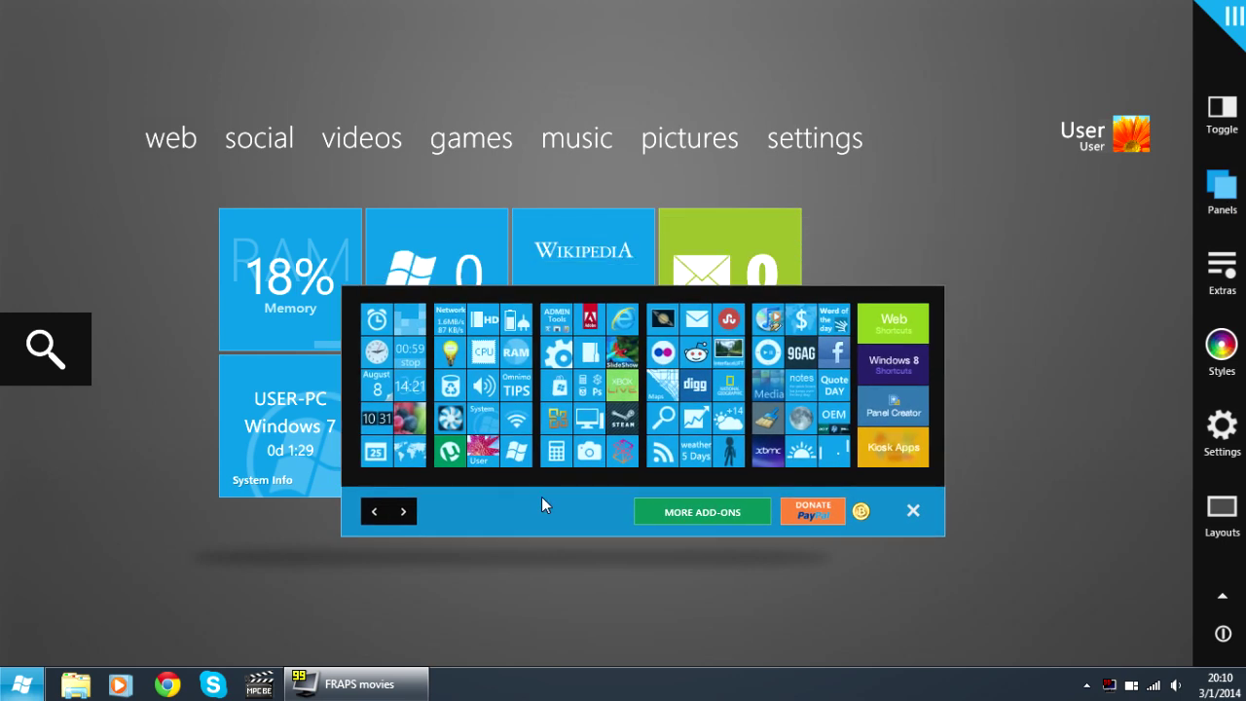
{"action": "left_click", "coordinate": [619, 362]}
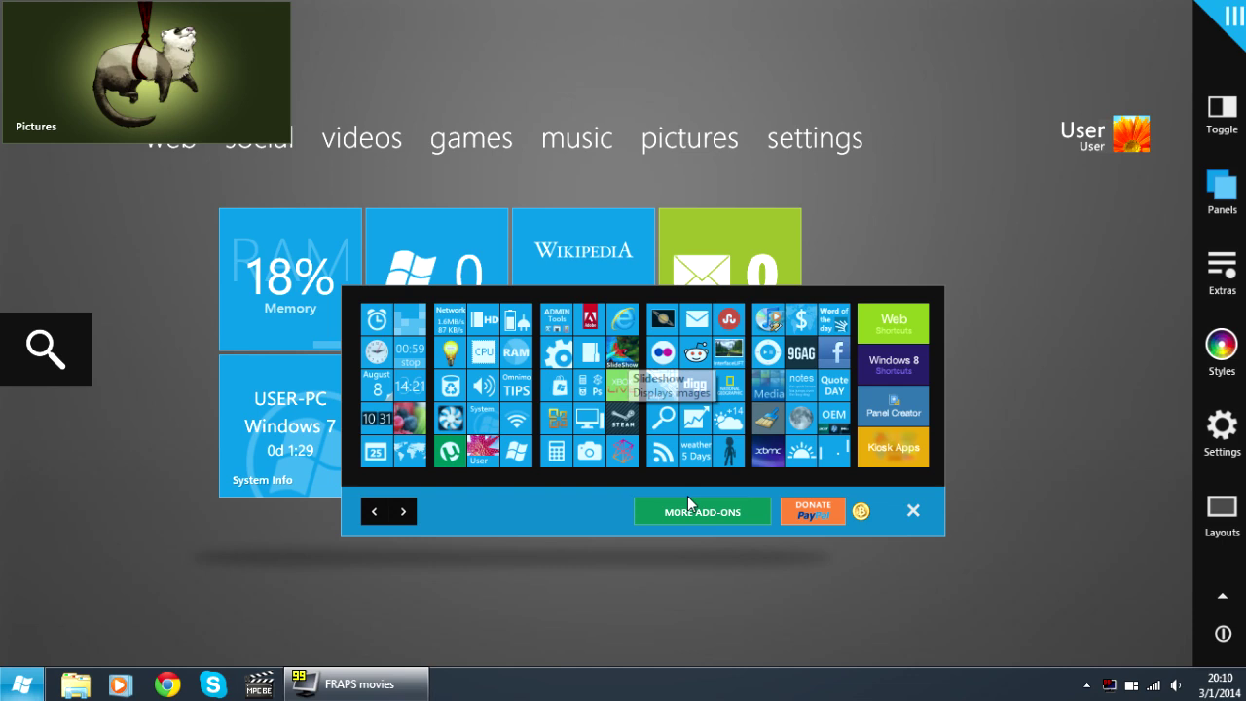
{"action": "left_click", "coordinate": [765, 356]}
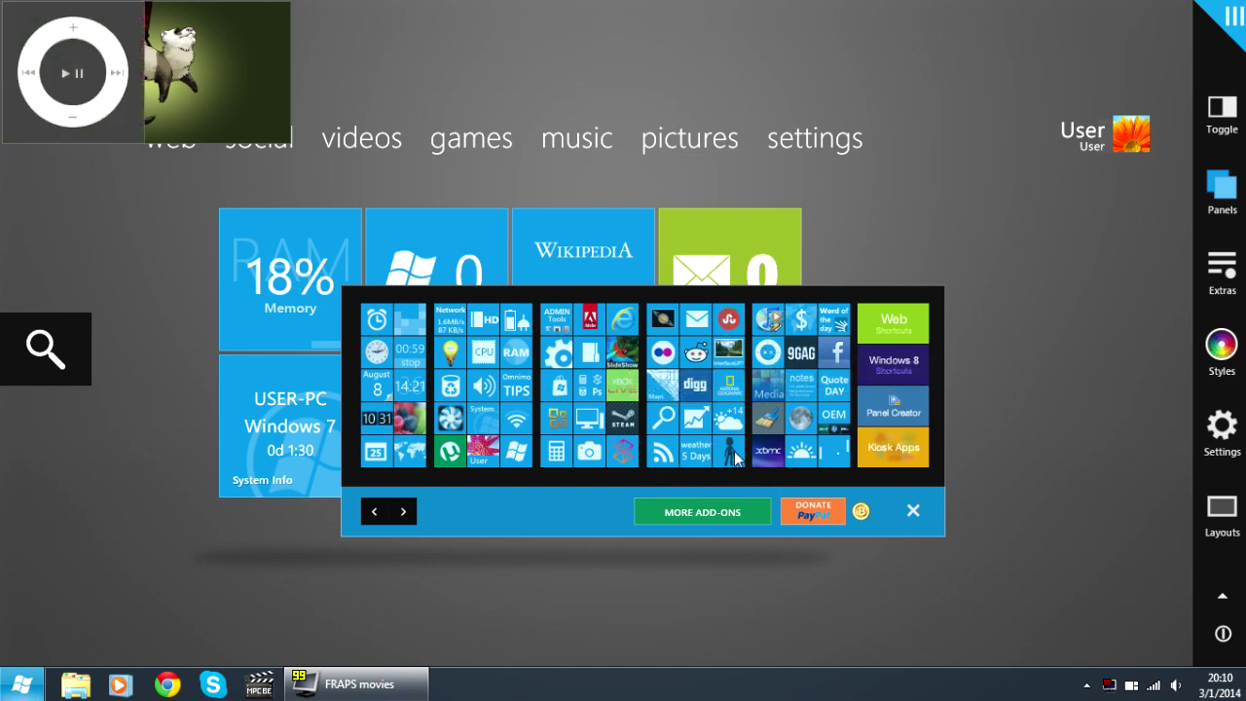
{"action": "left_click", "coordinate": [737, 420]}
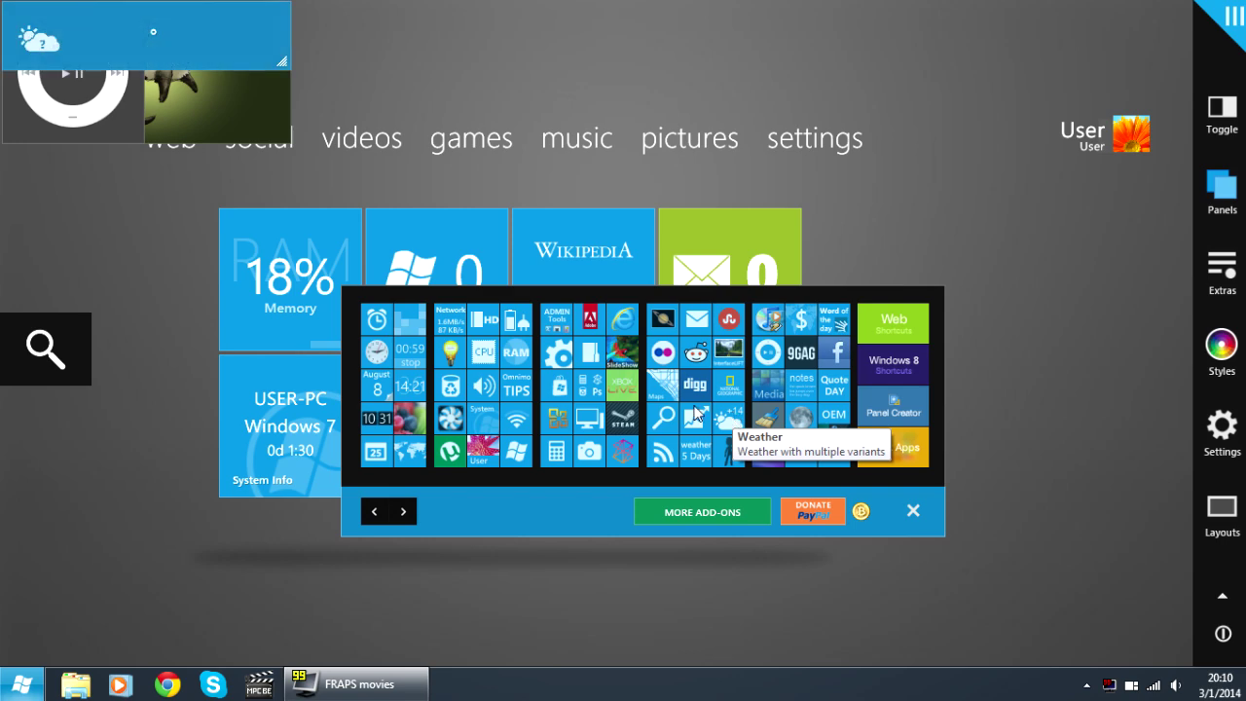
{"action": "left_click", "coordinate": [912, 511]}
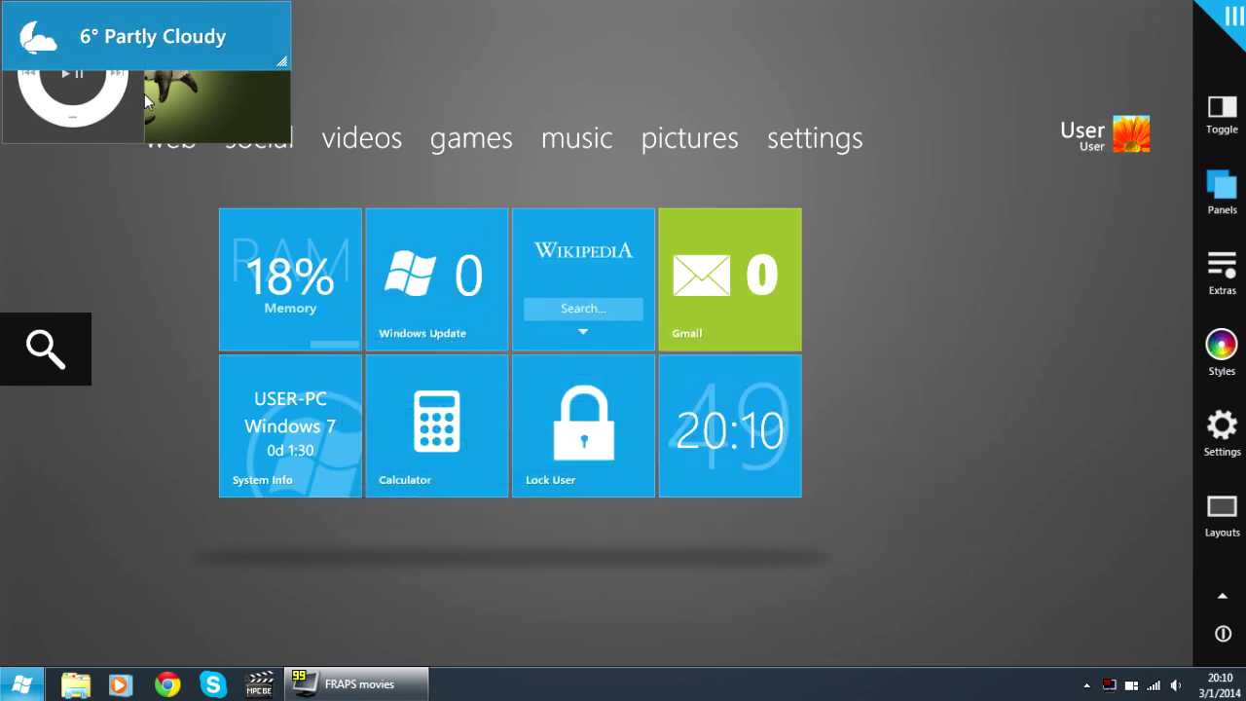
Switch the weather panel to the large square variant and place it right of the grid.
{"action": "left_click_drag", "start_coordinate": [198, 57], "coordinate": [949, 263]}
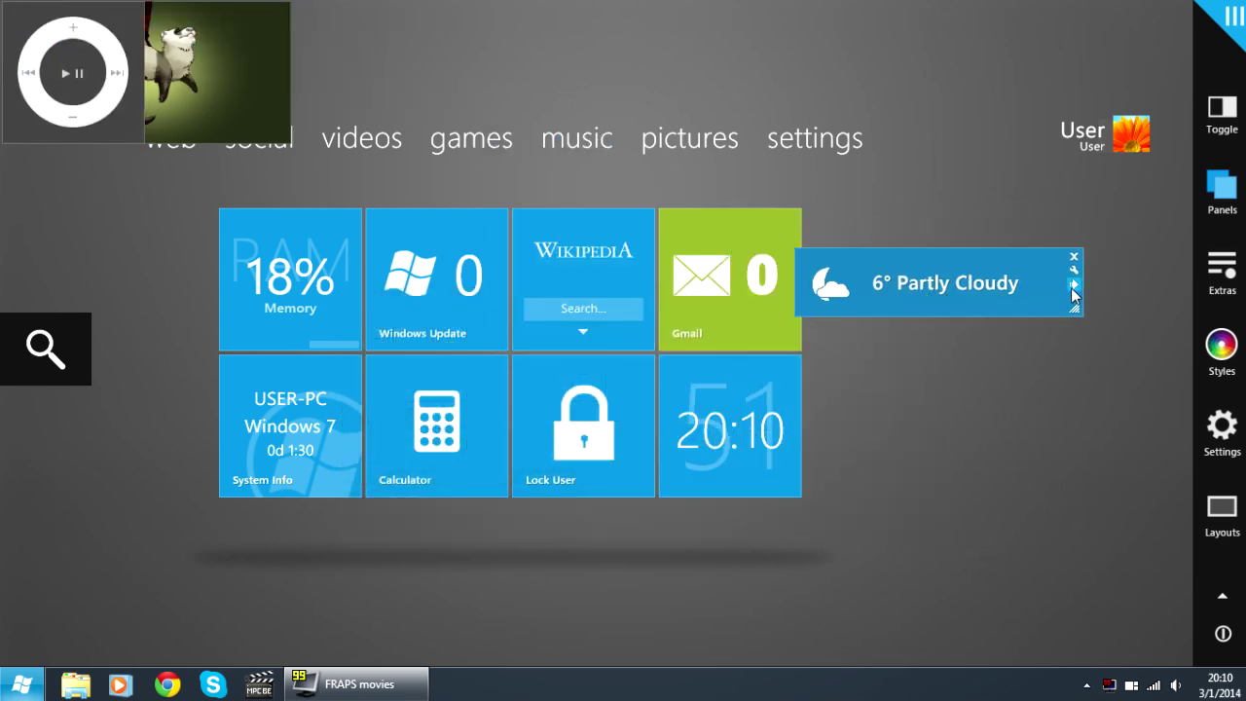
{"action": "left_click", "coordinate": [1071, 285]}
{"action": "left_click", "coordinate": [929, 288]}
{"action": "mouse_move", "coordinate": [828, 282]}
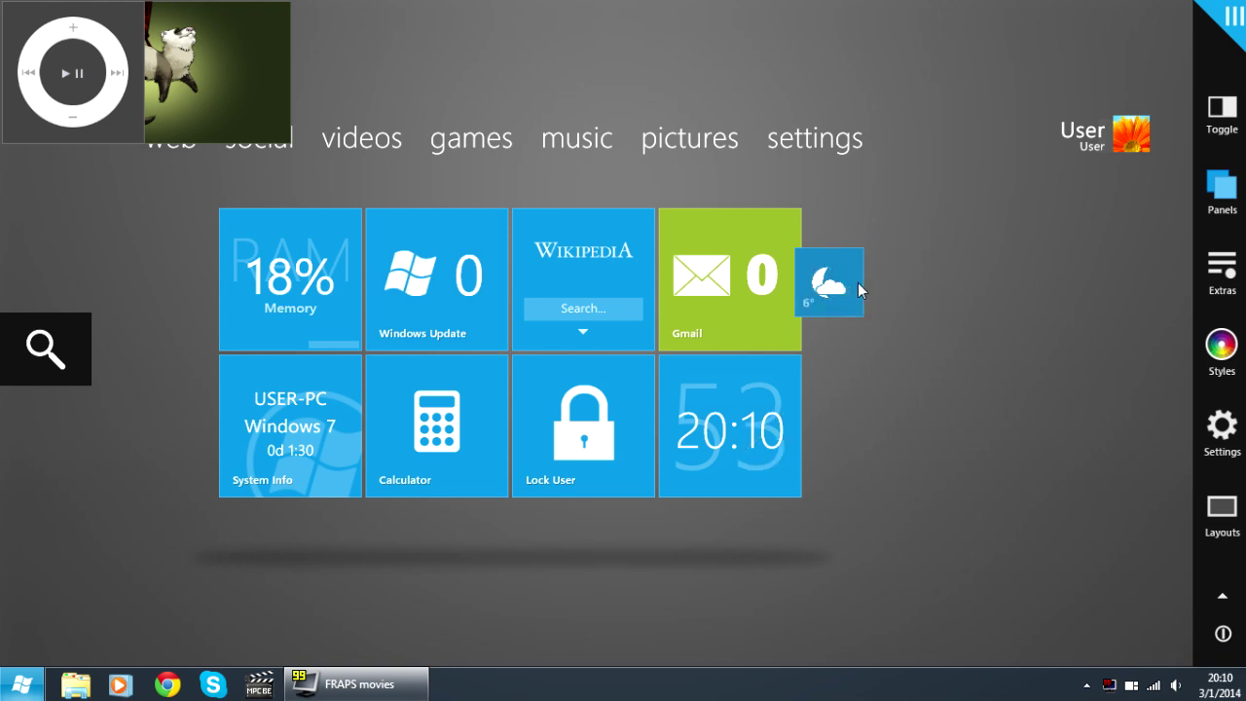
{"action": "right_click", "coordinate": [842, 312]}
{"action": "left_click", "coordinate": [1083, 336]}
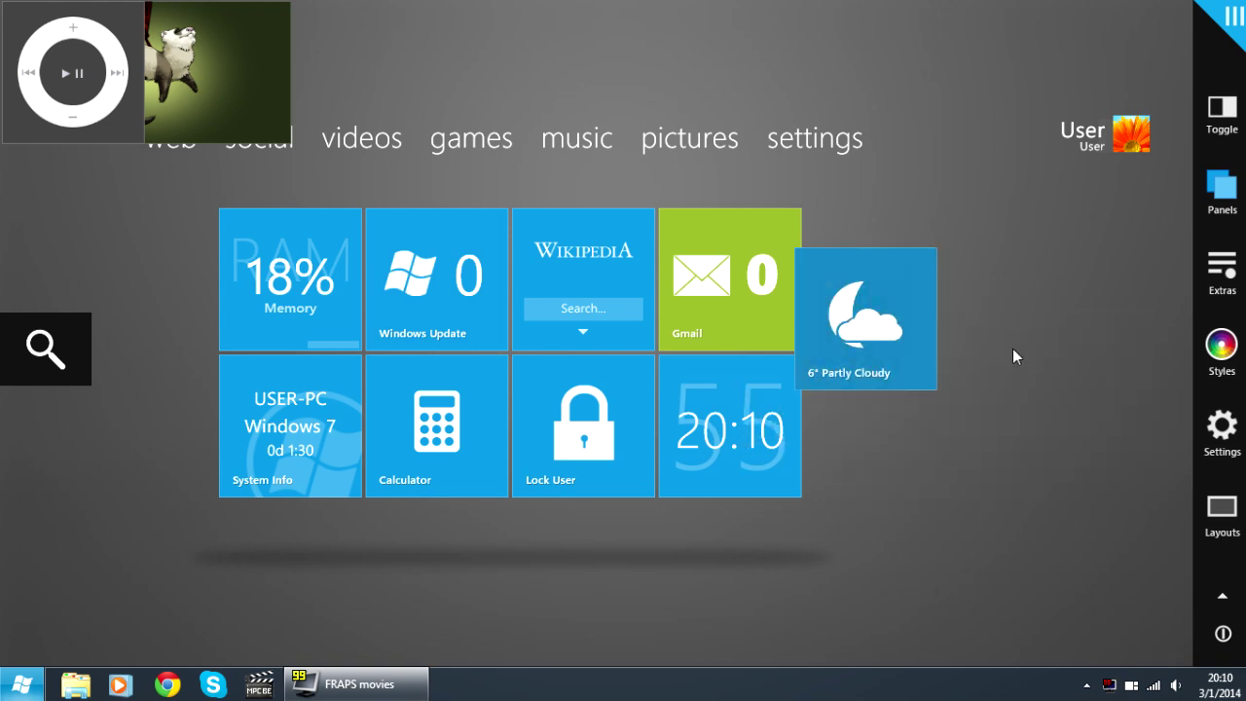
{"action": "left_click_drag", "start_coordinate": [881, 353], "coordinate": [1019, 282]}
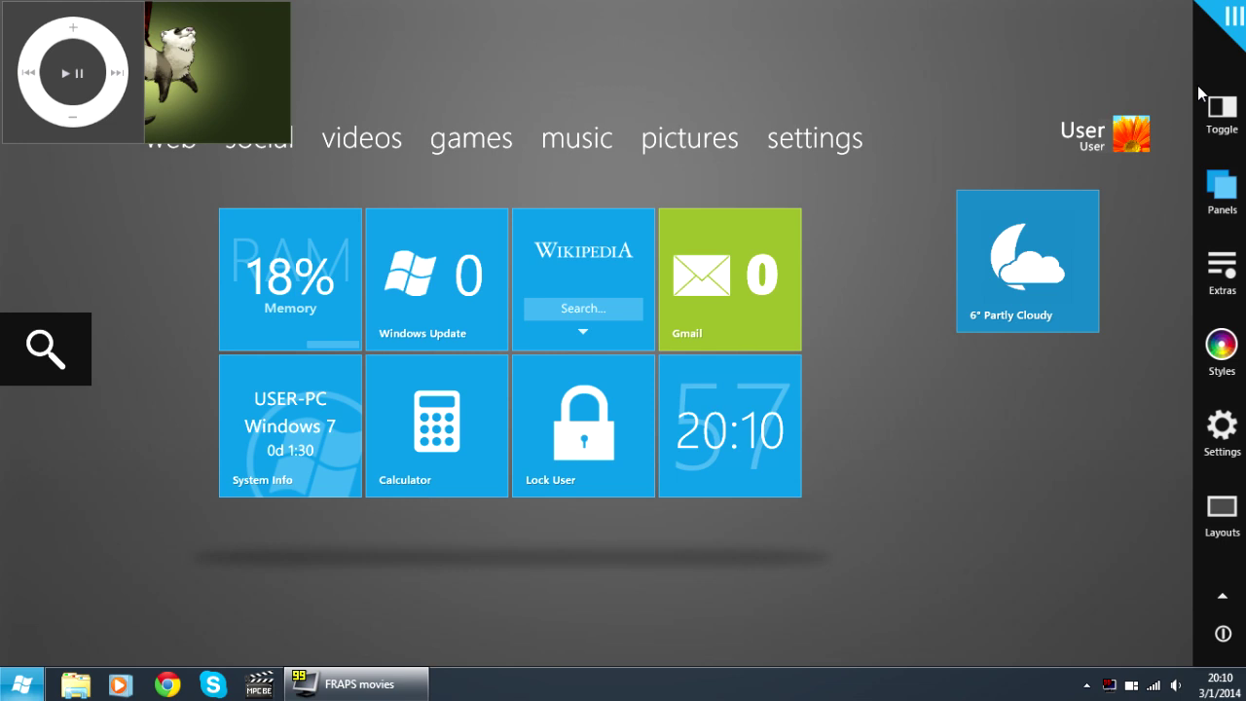
Move the Pictures panel lower right and the music player beside the weather tile.
{"action": "left_click_drag", "start_coordinate": [208, 56], "coordinate": [1022, 420]}
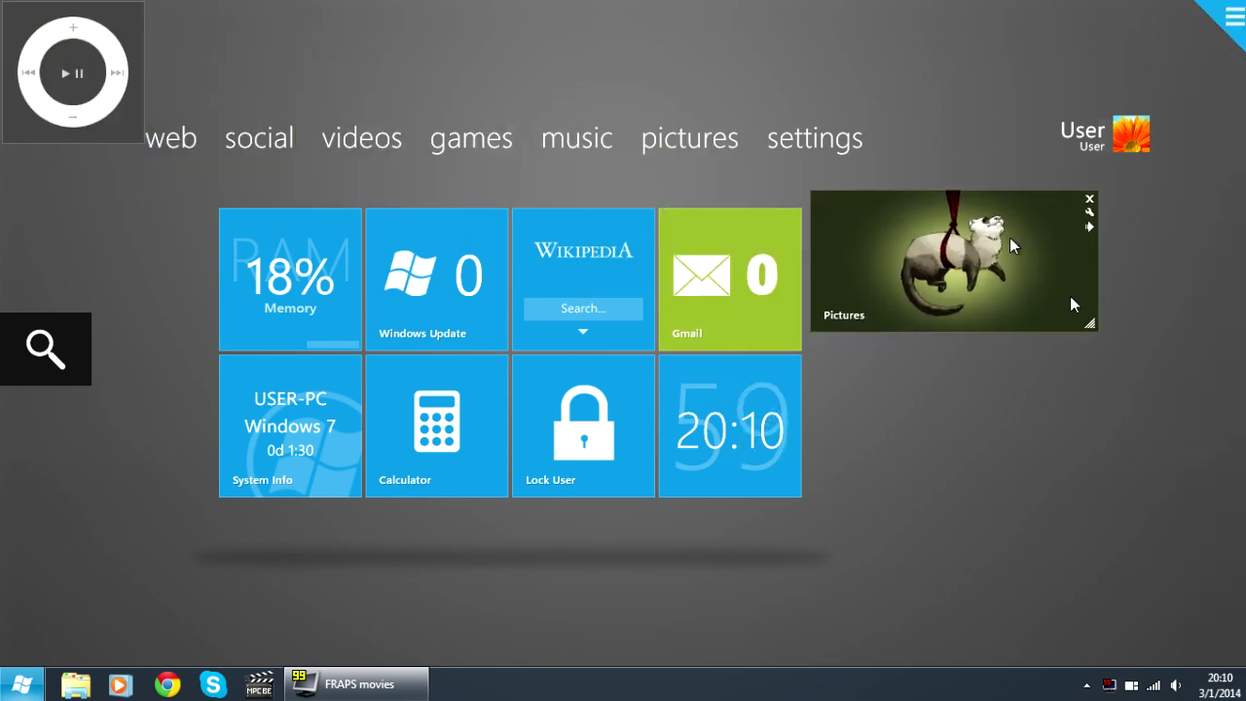
{"action": "mouse_move", "coordinate": [114, 88]}
{"action": "left_mouse_down"}
{"action": "mouse_move", "coordinate": [940, 251]}
{"action": "mouse_move", "coordinate": [925, 265]}
{"action": "left_mouse_up"}
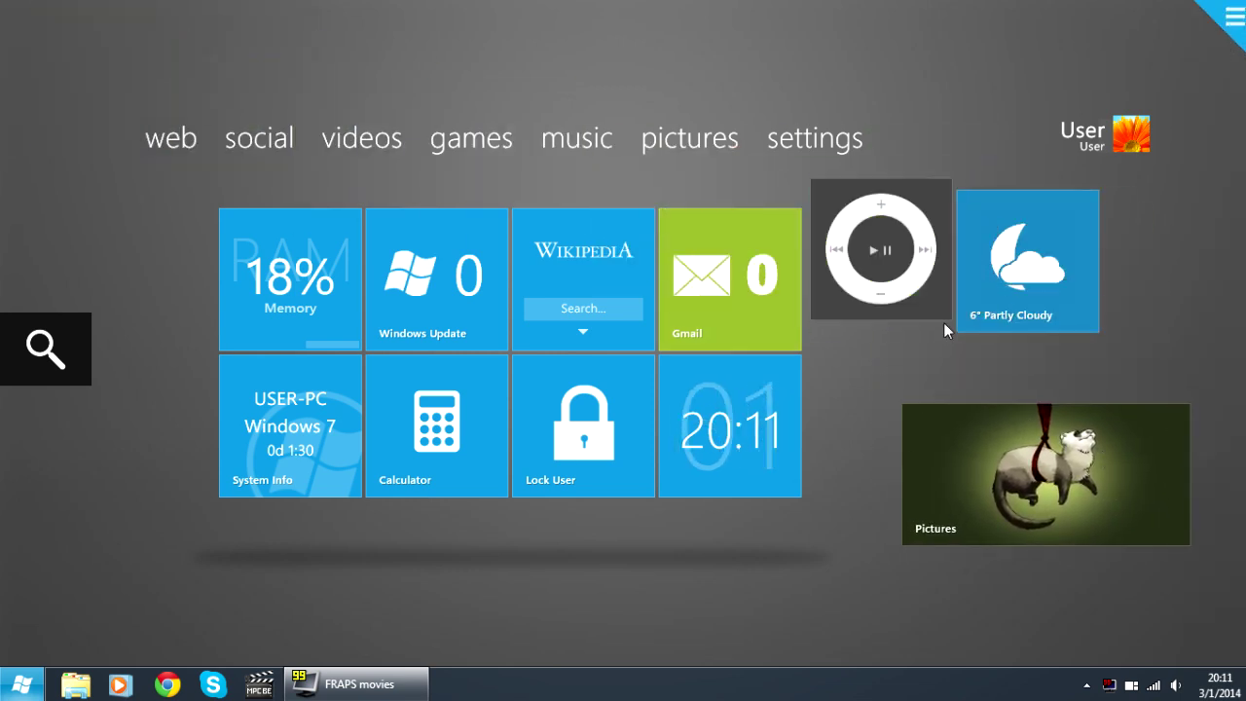
{"action": "left_click", "coordinate": [942, 312]}
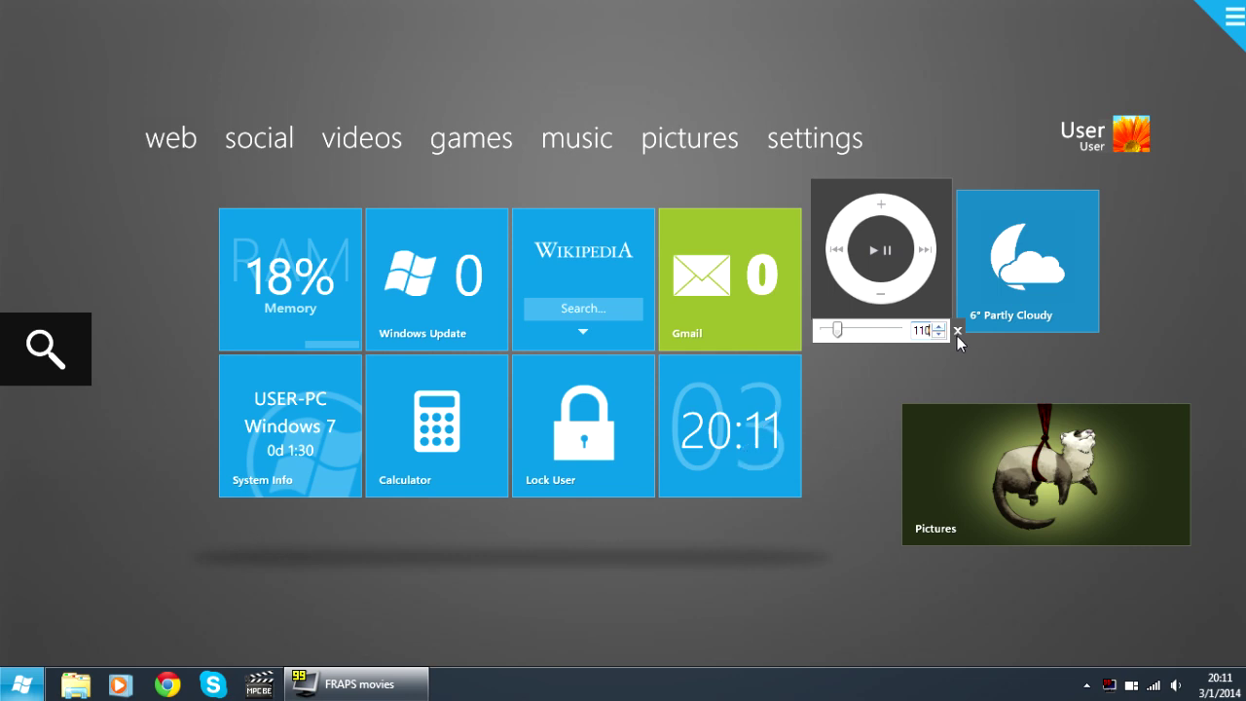
Shrink the weather tile and Pictures gadget, docking Pictures under the weather tile.
{"action": "left_click", "coordinate": [1091, 325]}
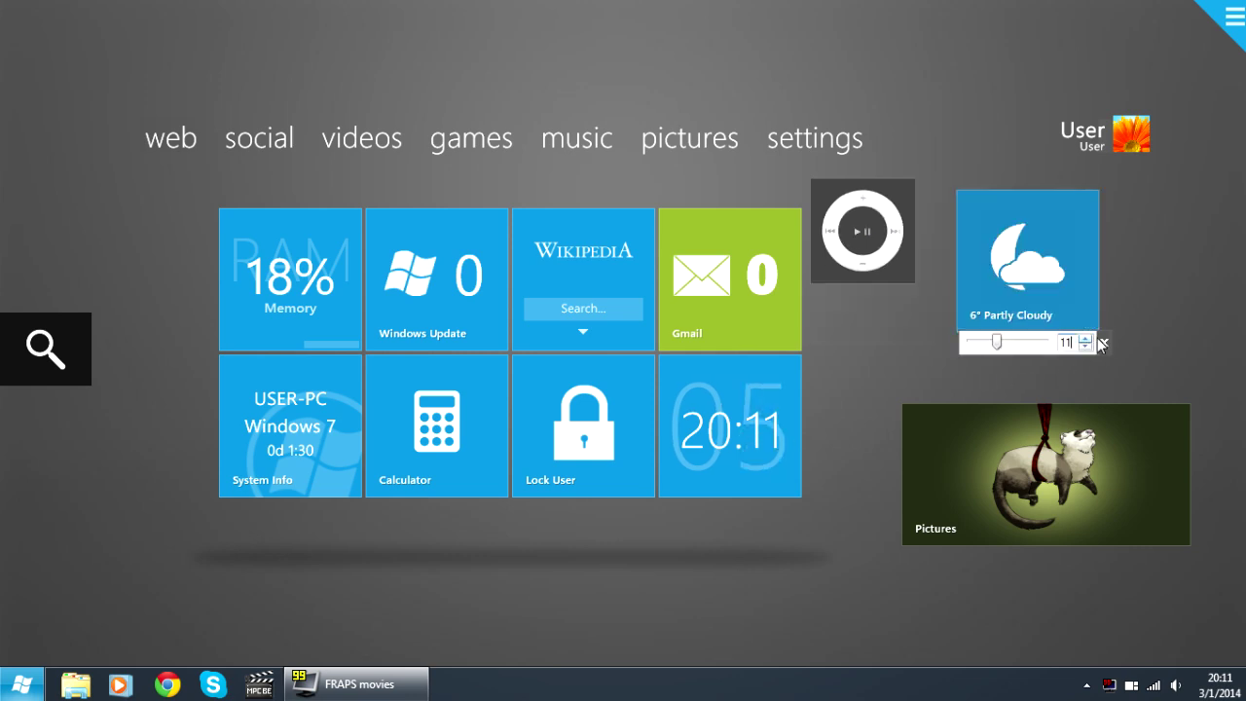
{"action": "left_click", "coordinate": [1102, 343]}
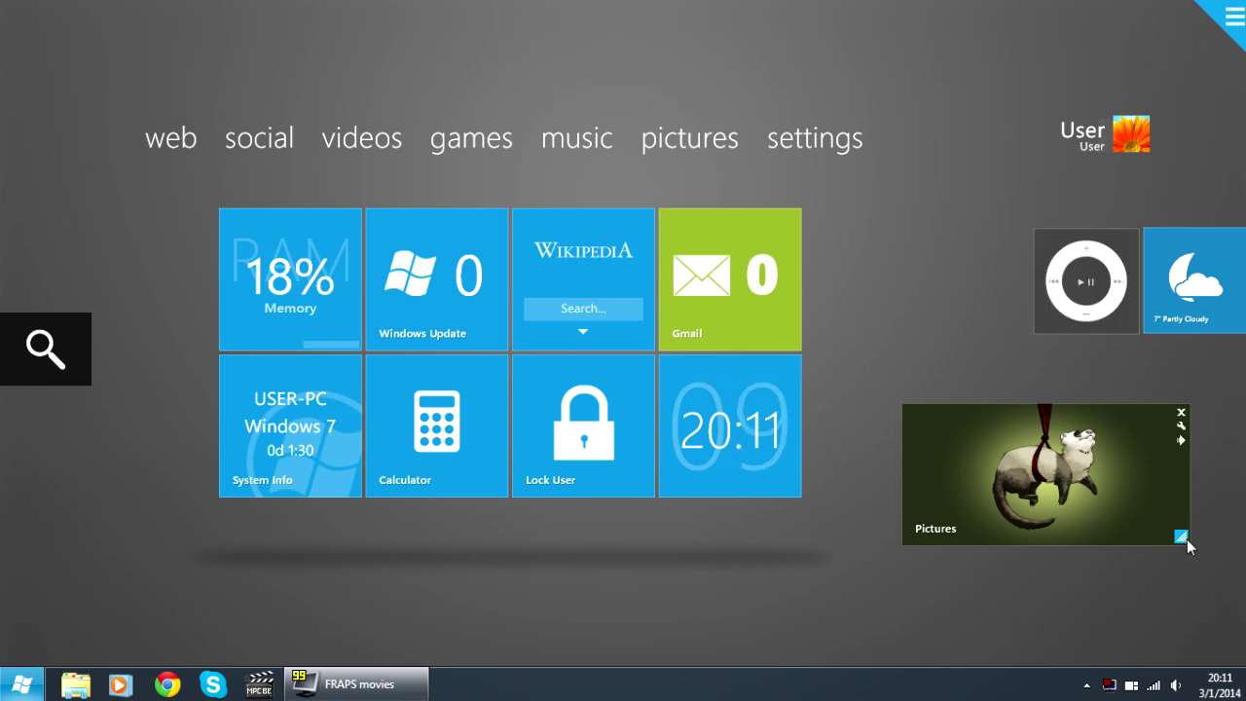
{"action": "left_click", "coordinate": [1183, 538]}
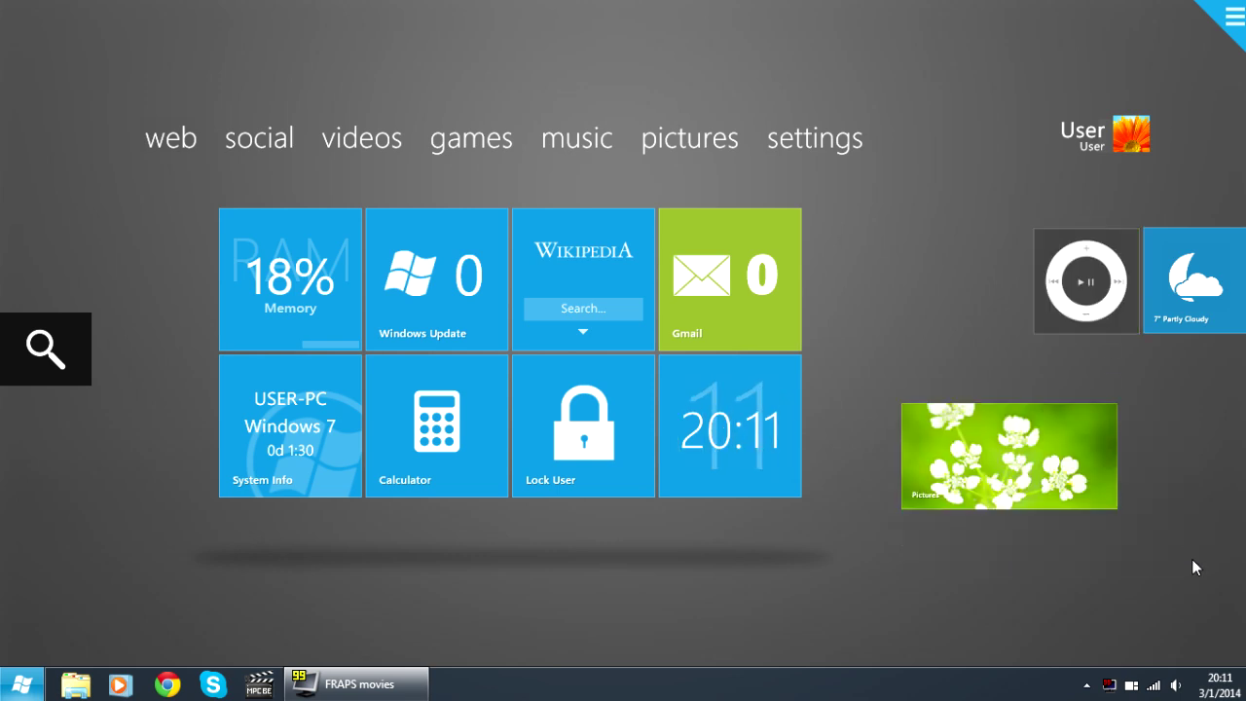
{"action": "left_click_drag", "start_coordinate": [1039, 448], "coordinate": [1148, 378]}
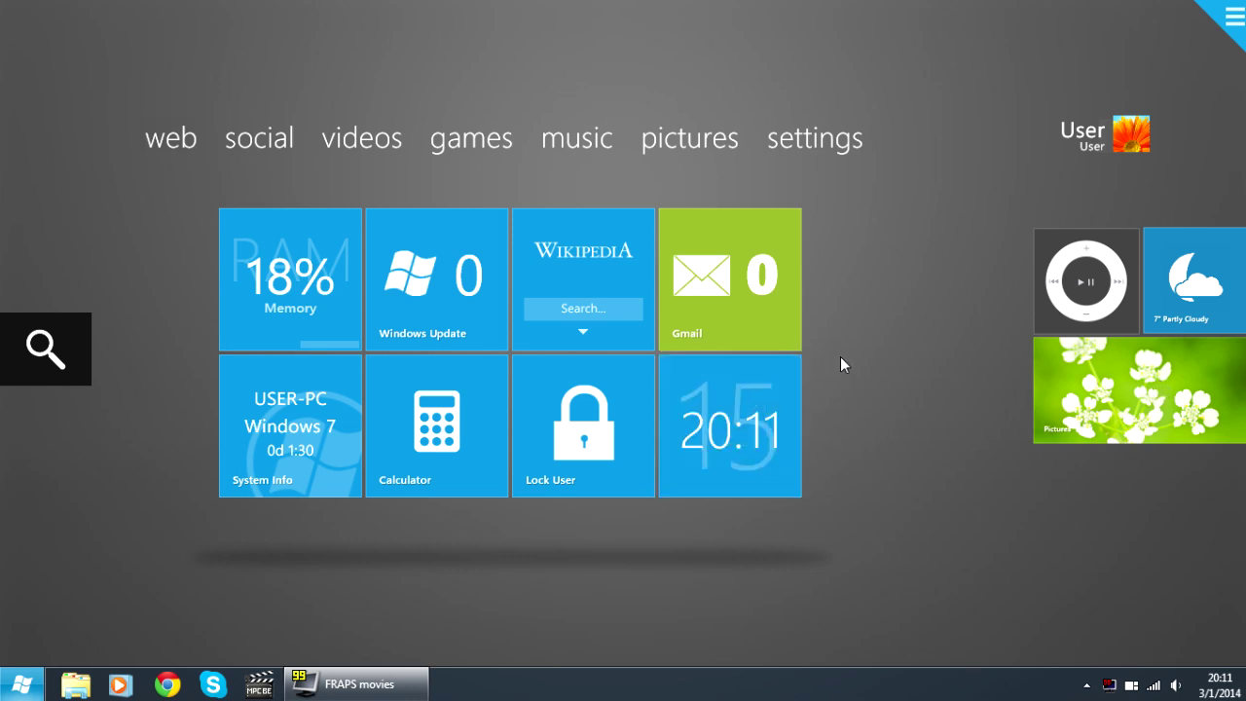
Switch the menu skin to the variant with a + button after settings.
{"action": "right_click", "coordinate": [1228, 18]}
{"action": "left_click", "coordinate": [1034, 143]}
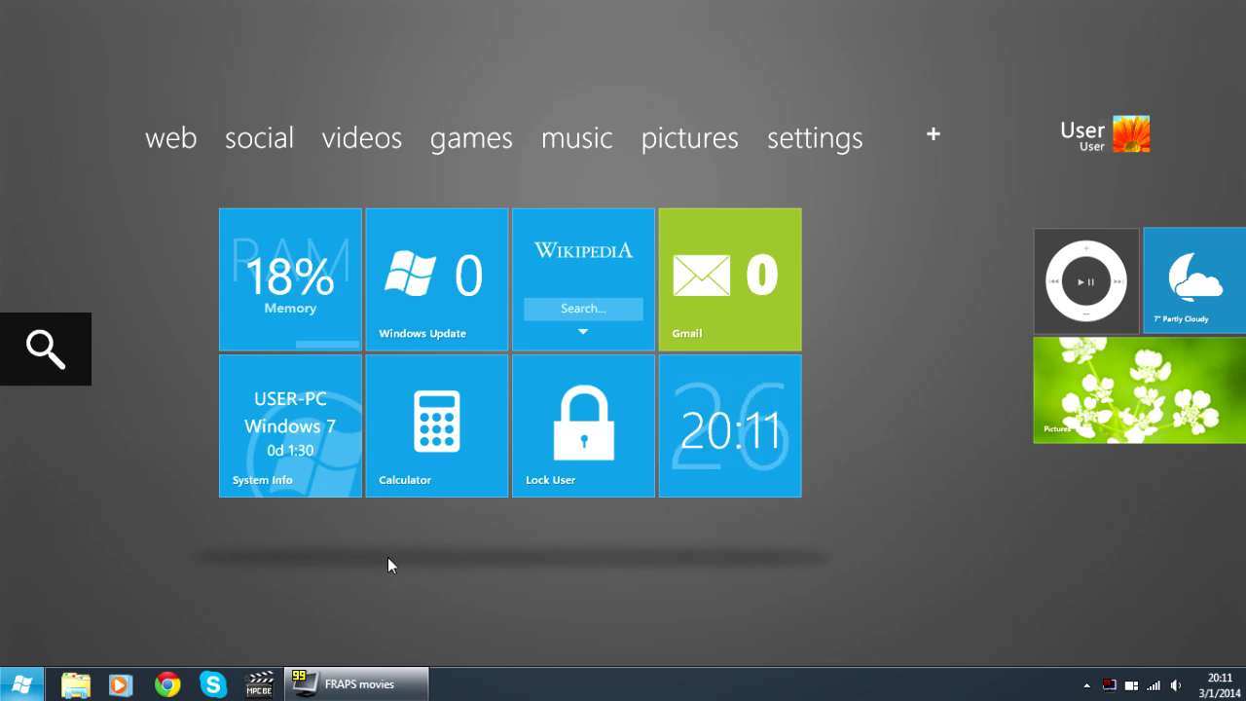
Load the WP7 Effects AnotherShadow PanelShadow.ini shadow from the skin menu.
{"action": "right_click", "coordinate": [237, 553]}
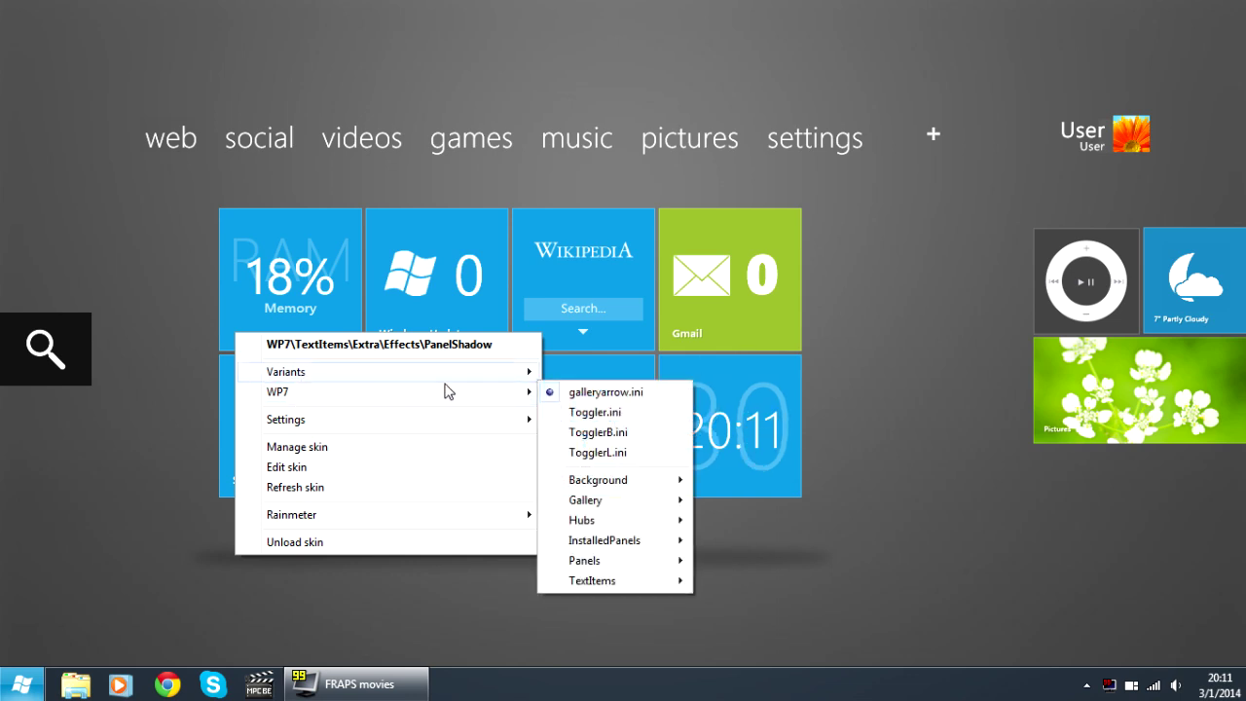
{"action": "mouse_move", "coordinate": [385, 391]}
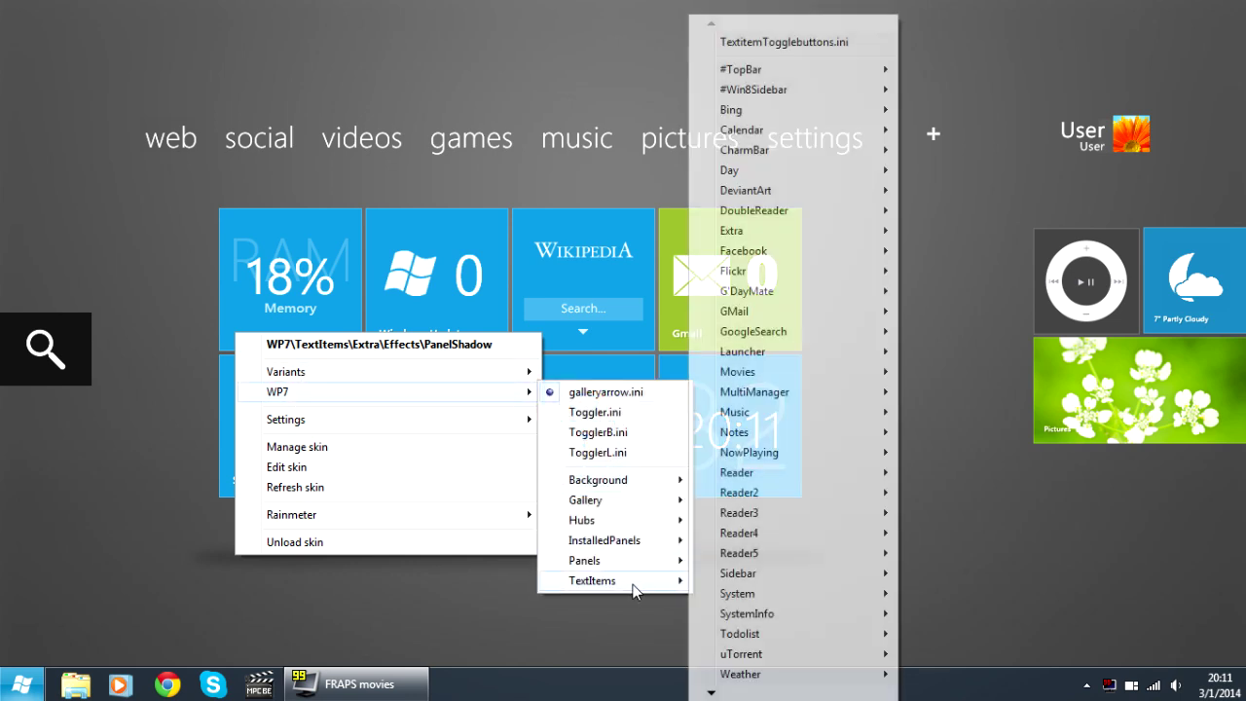
{"action": "mouse_move", "coordinate": [793, 231]}
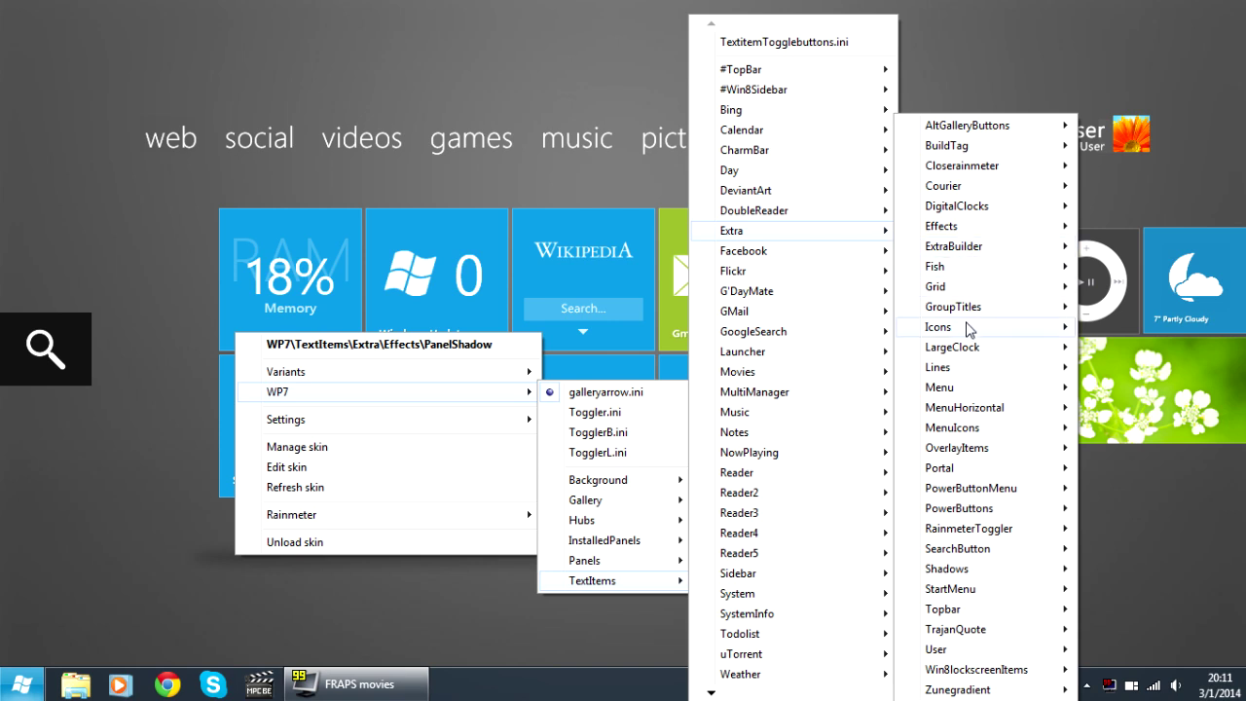
{"action": "mouse_move", "coordinate": [993, 226]}
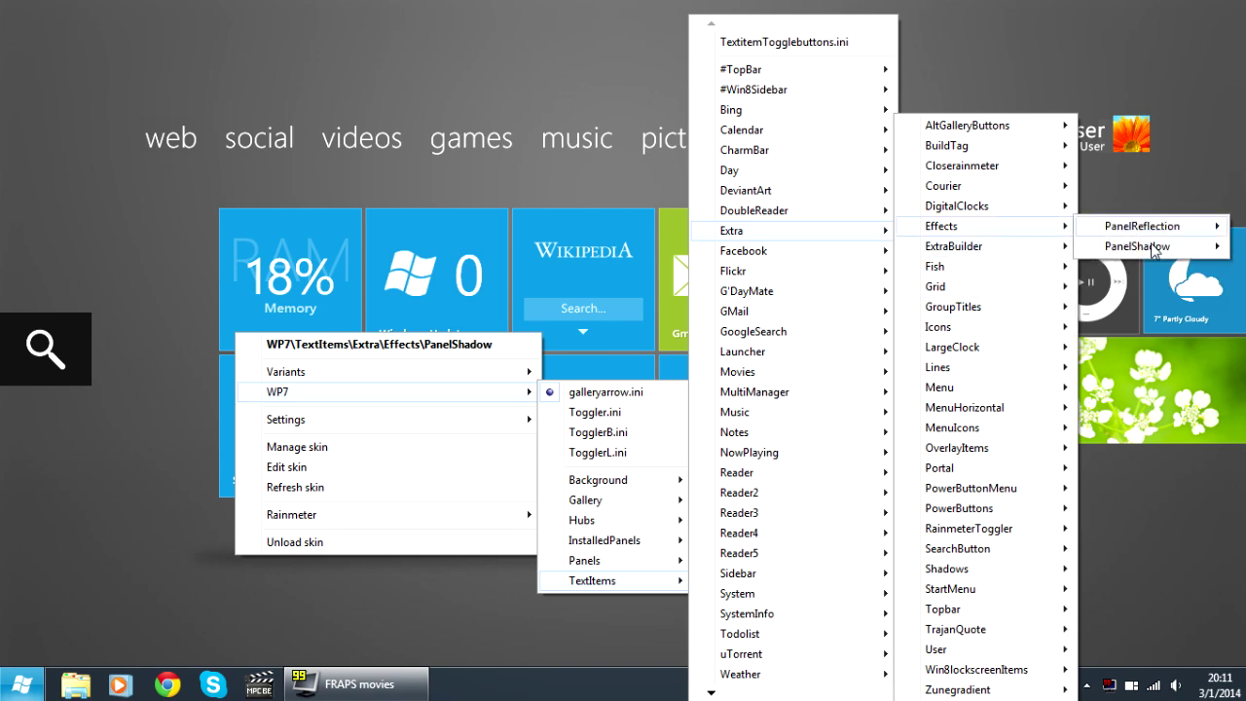
{"action": "mouse_move", "coordinate": [1137, 246]}
{"action": "mouse_move", "coordinate": [985, 274]}
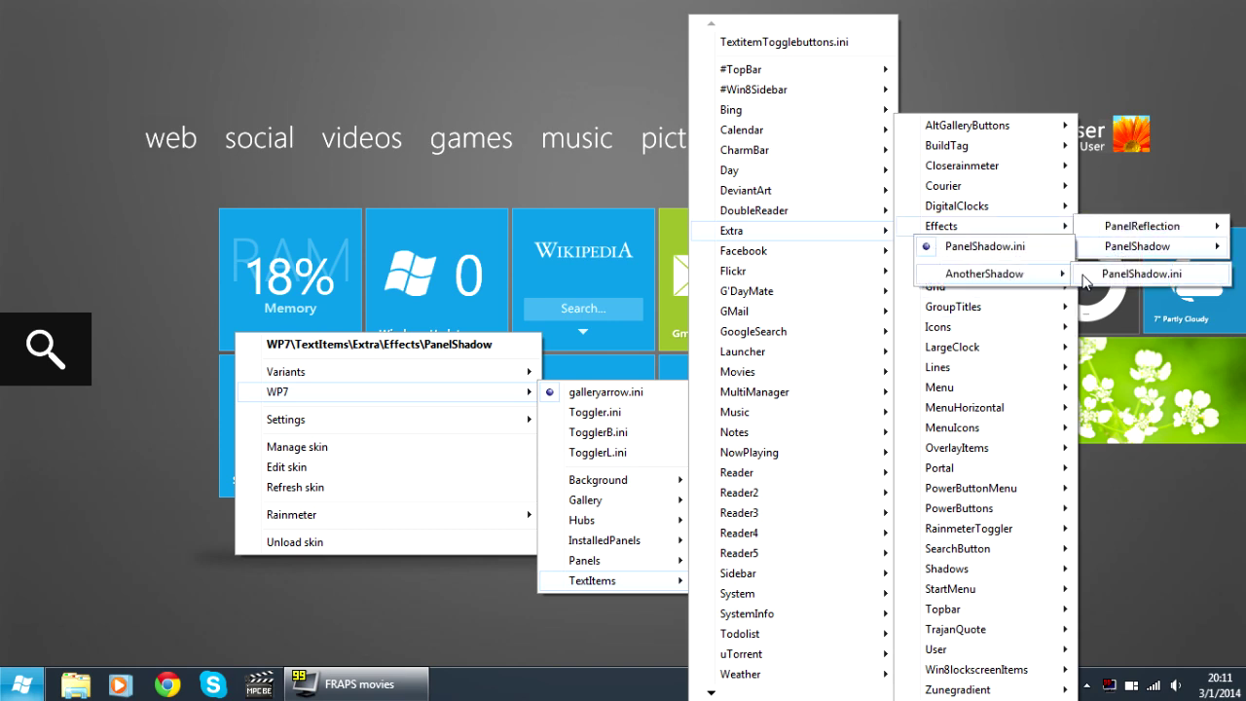
{"action": "left_click", "coordinate": [1095, 280]}
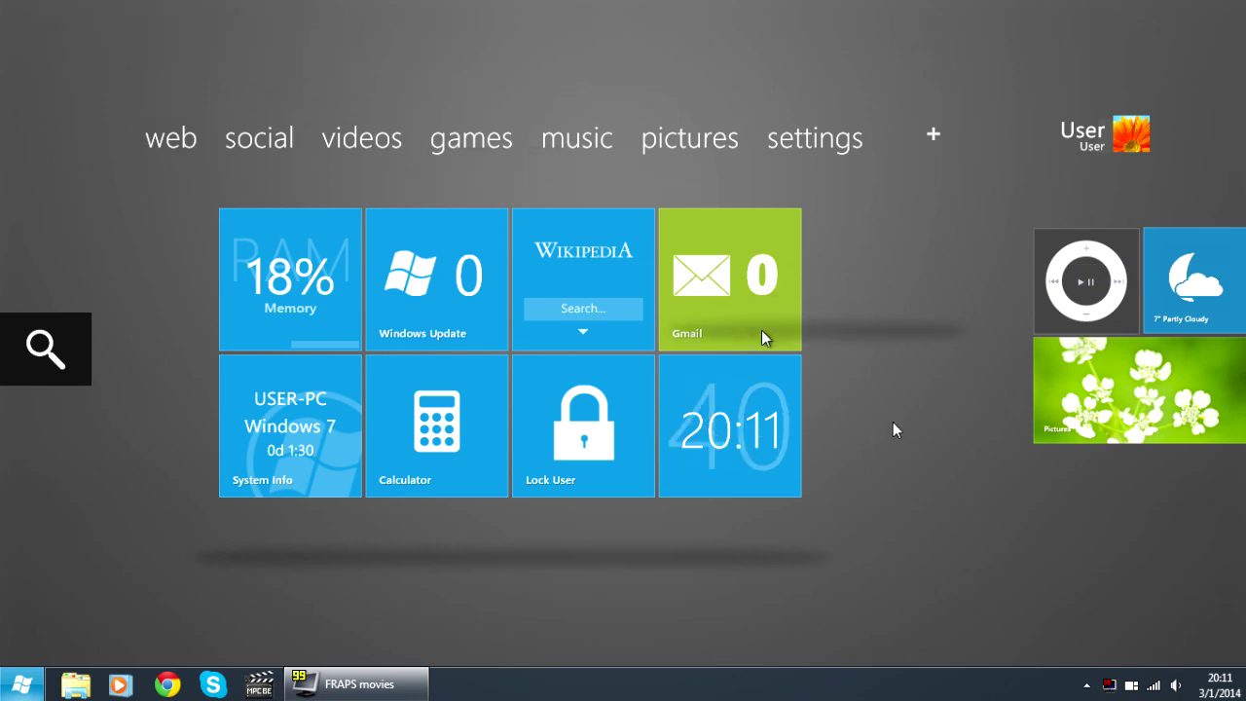
Drag the second shadow under the music, weather and Pictures cluster and make it click-through.
{"action": "mouse_move", "coordinate": [1080, 510]}
{"action": "left_mouse_down"}
{"action": "mouse_move", "coordinate": [1066, 517]}
{"action": "mouse_move", "coordinate": [1133, 502]}
{"action": "left_mouse_up"}
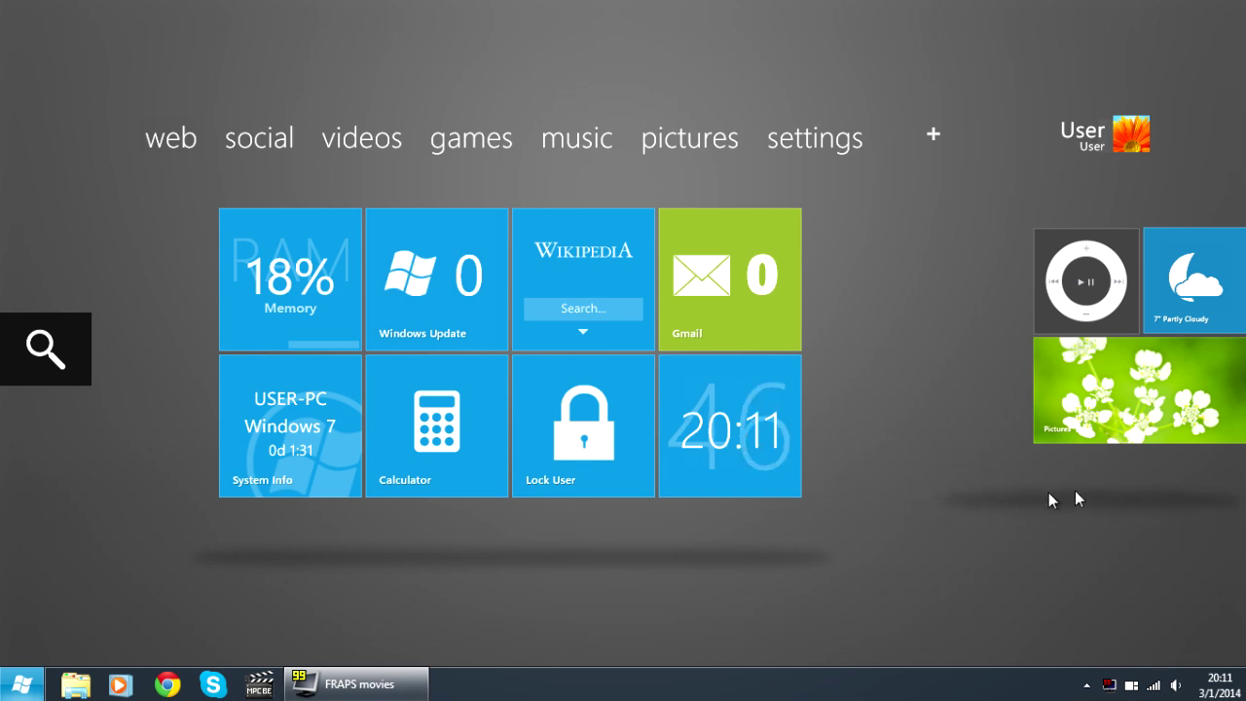
{"action": "left_click_drag", "start_coordinate": [1049, 495], "coordinate": [1079, 480]}
{"action": "right_click", "coordinate": [995, 499]}
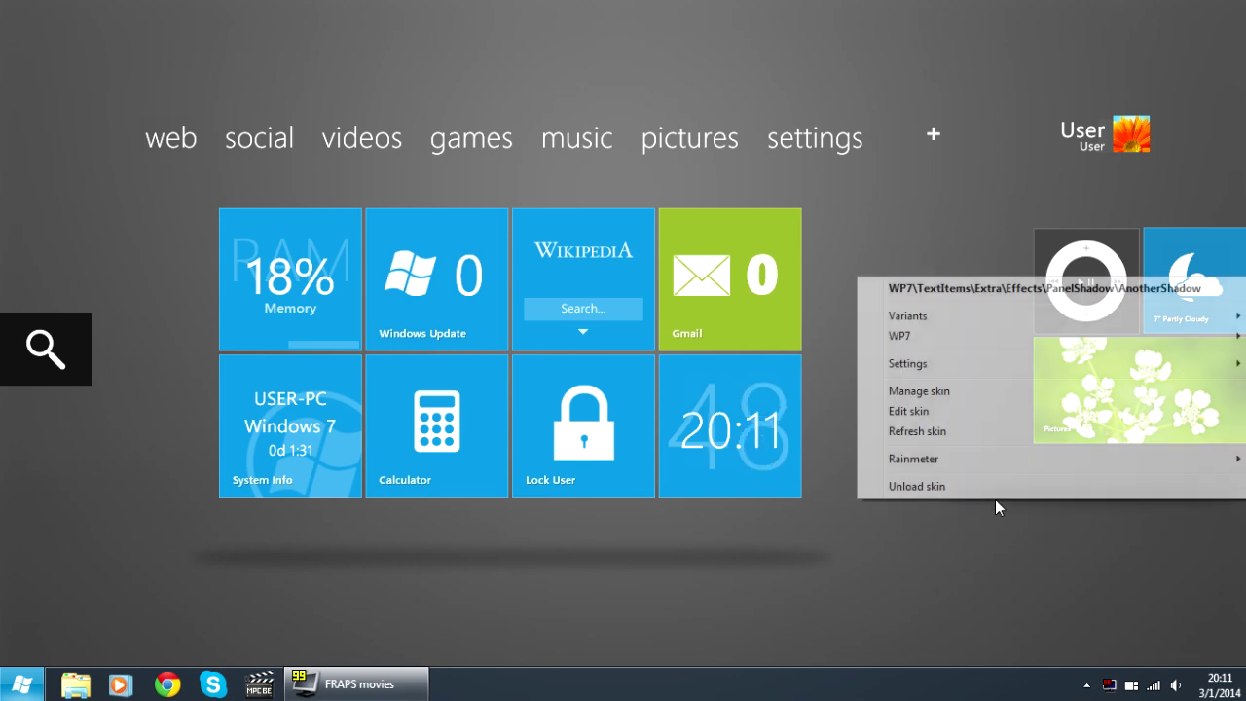
{"action": "mouse_move", "coordinate": [907, 364]}
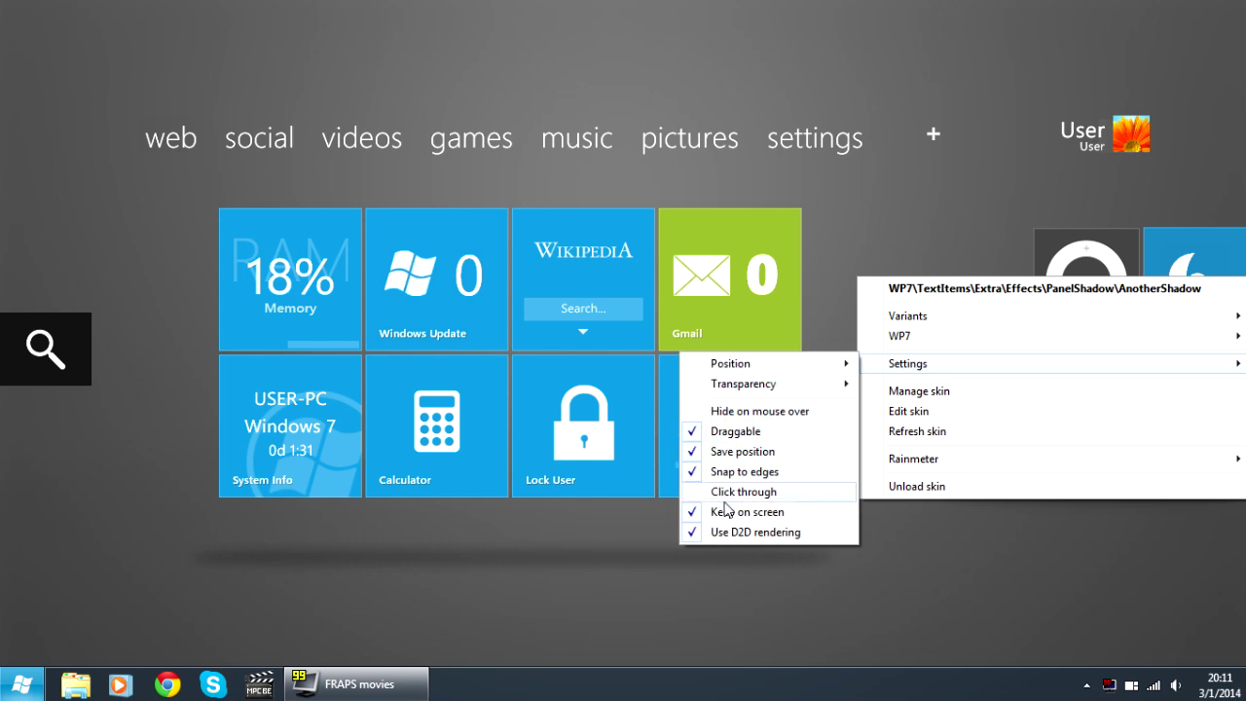
{"action": "left_click", "coordinate": [751, 515]}
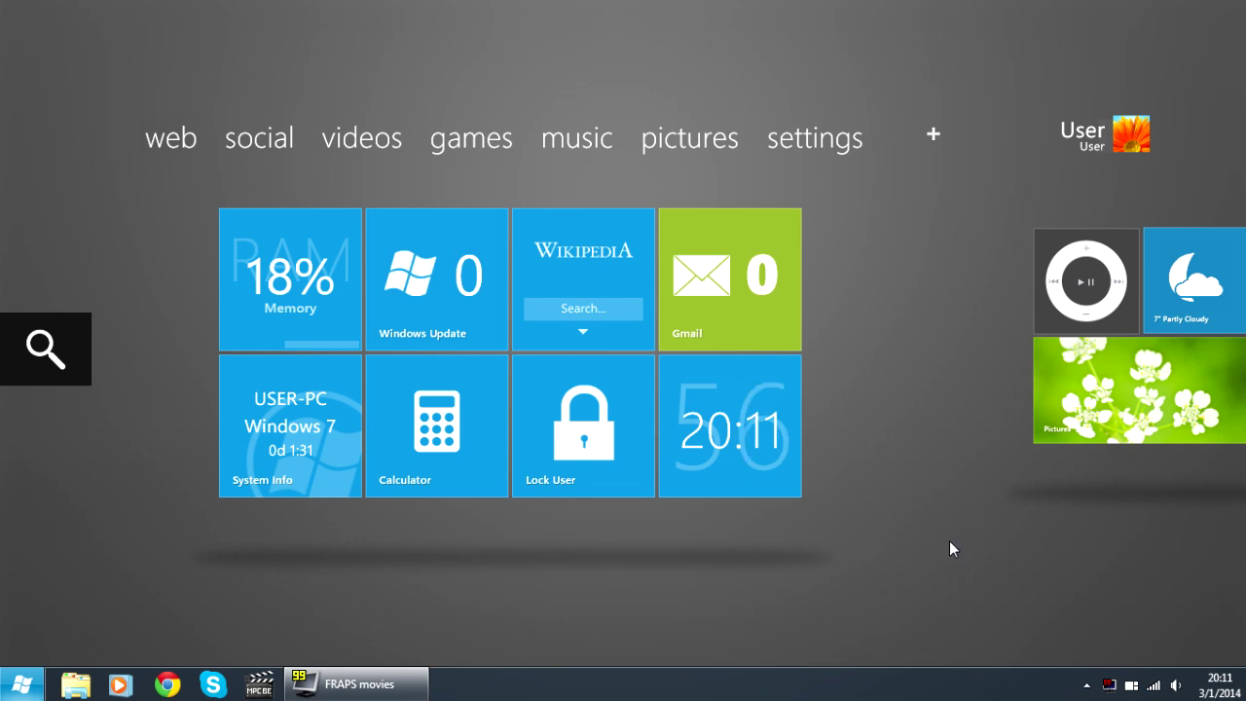
Open the plus menu's Style settings and set the tile colour to Lime.
{"action": "left_click", "coordinate": [937, 136]}
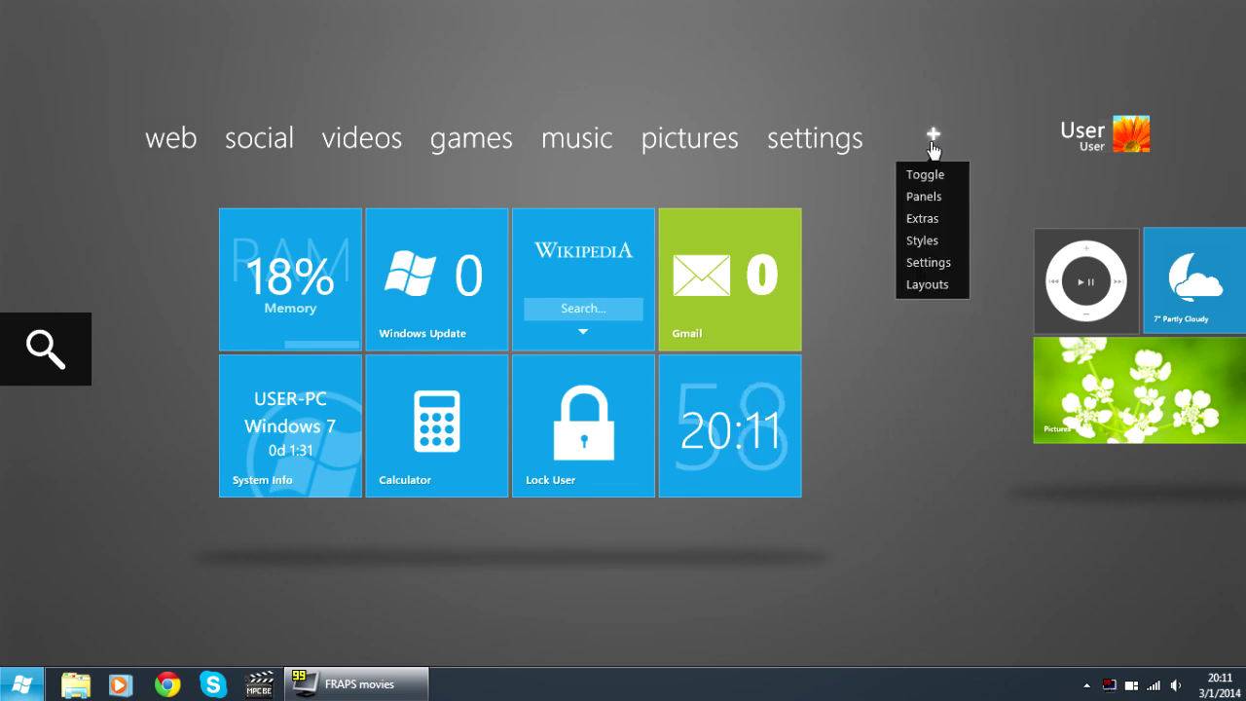
{"action": "left_click", "coordinate": [940, 246]}
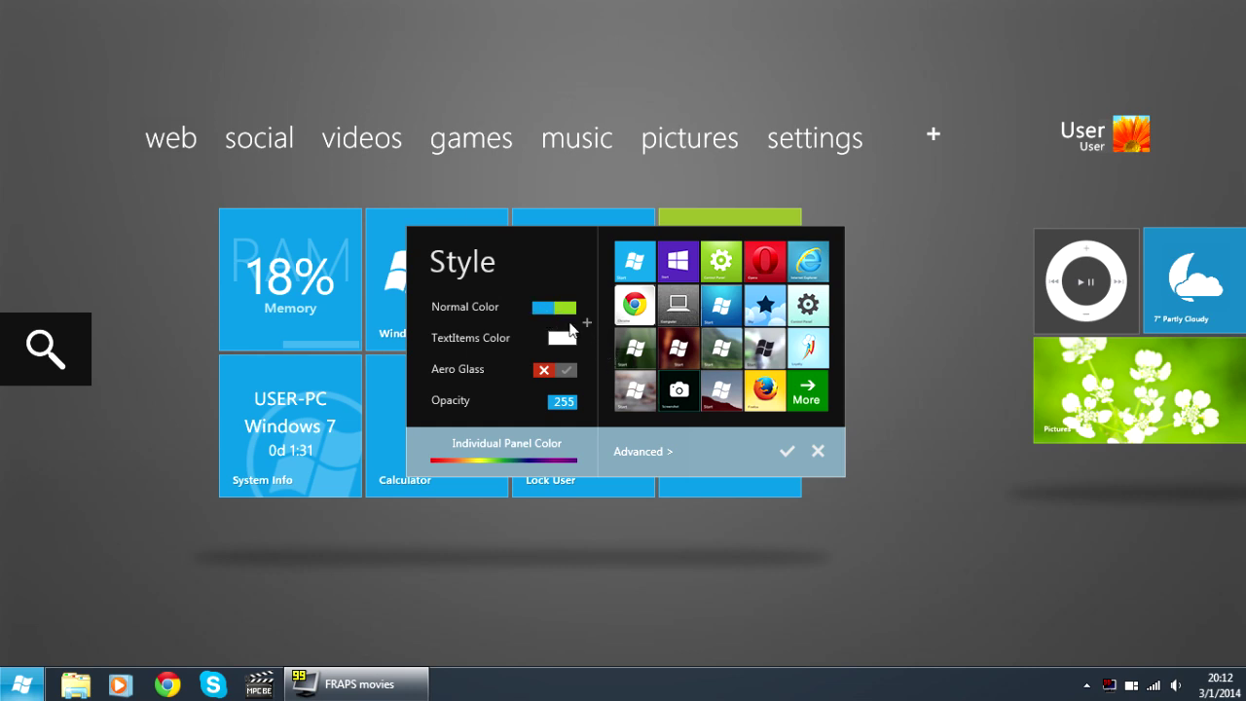
{"action": "left_click", "coordinate": [550, 309]}
{"action": "left_click", "coordinate": [728, 486]}
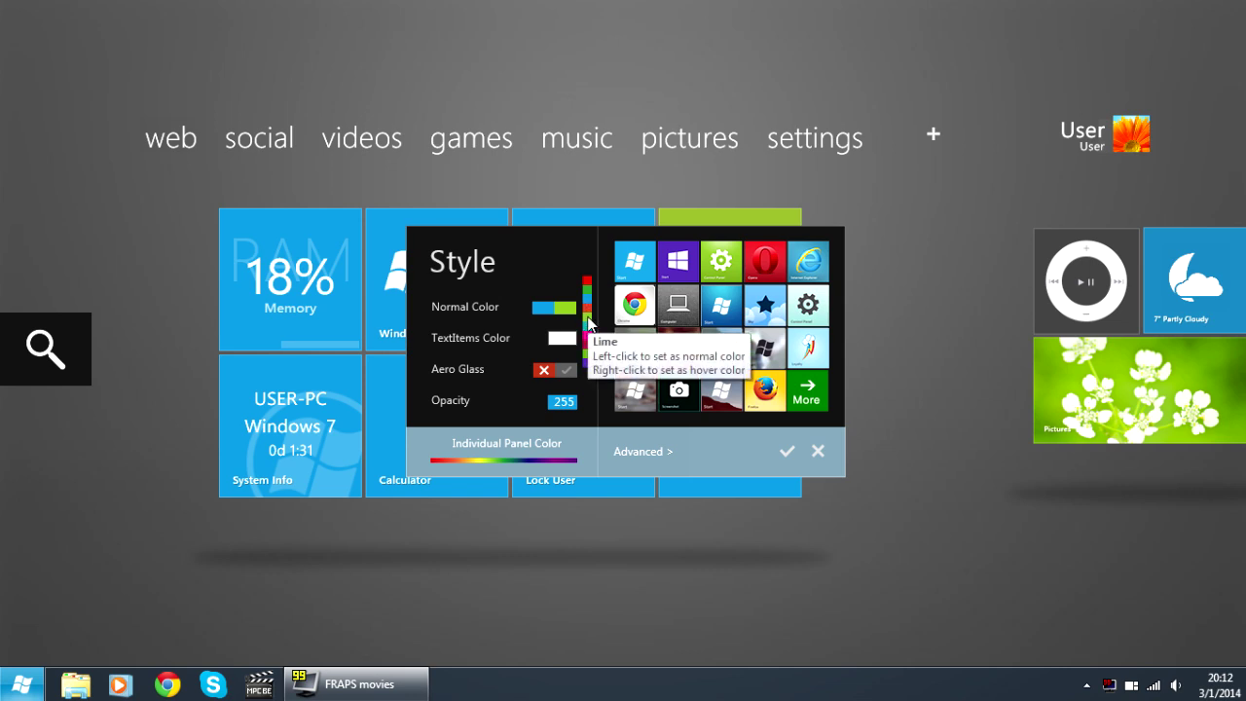
{"action": "left_click", "coordinate": [588, 322]}
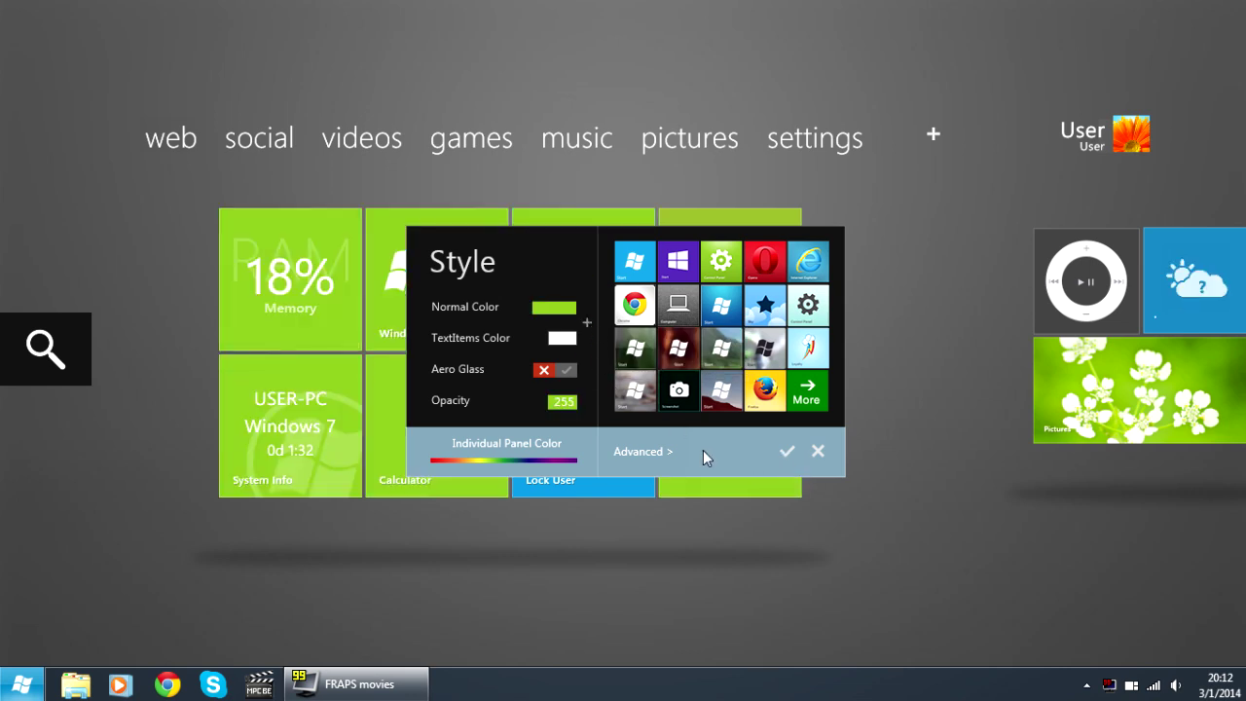
{"action": "left_click_drag", "start_coordinate": [703, 450], "coordinate": [972, 671]}
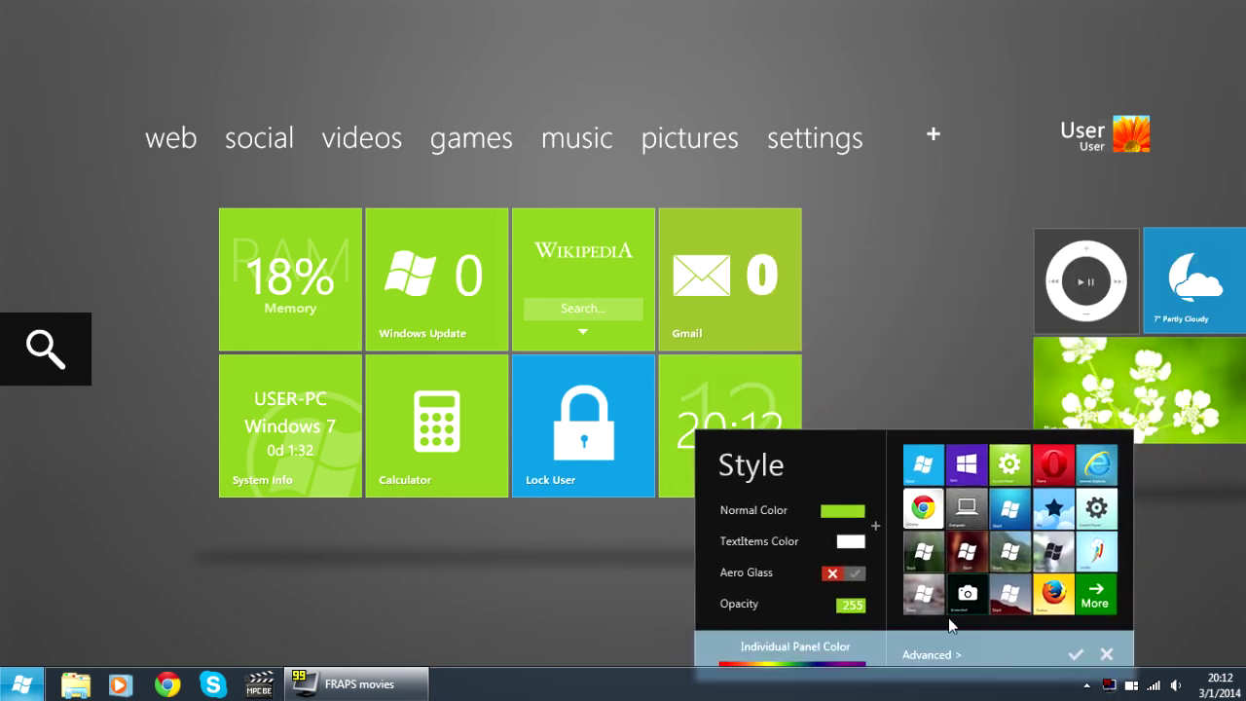
Flip the Lock User and weather tiles to settings and back, and reposition the Style panel.
{"action": "left_click", "coordinate": [640, 395]}
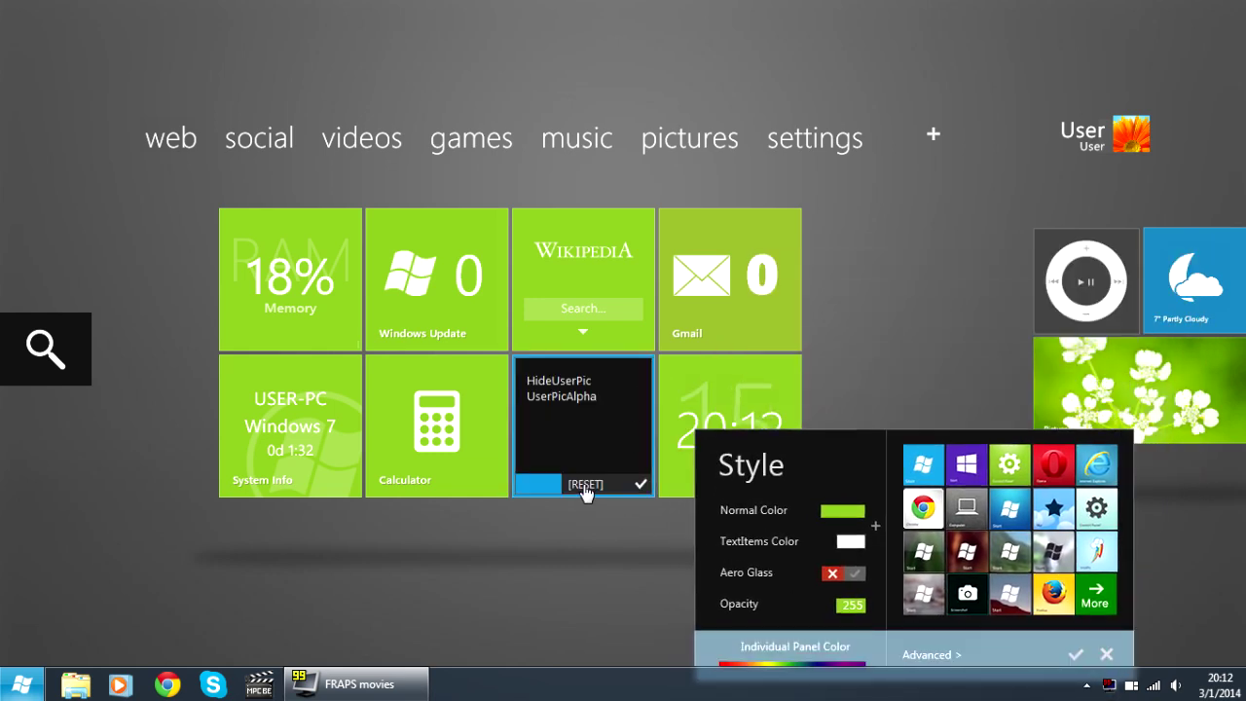
{"action": "left_click", "coordinate": [641, 484]}
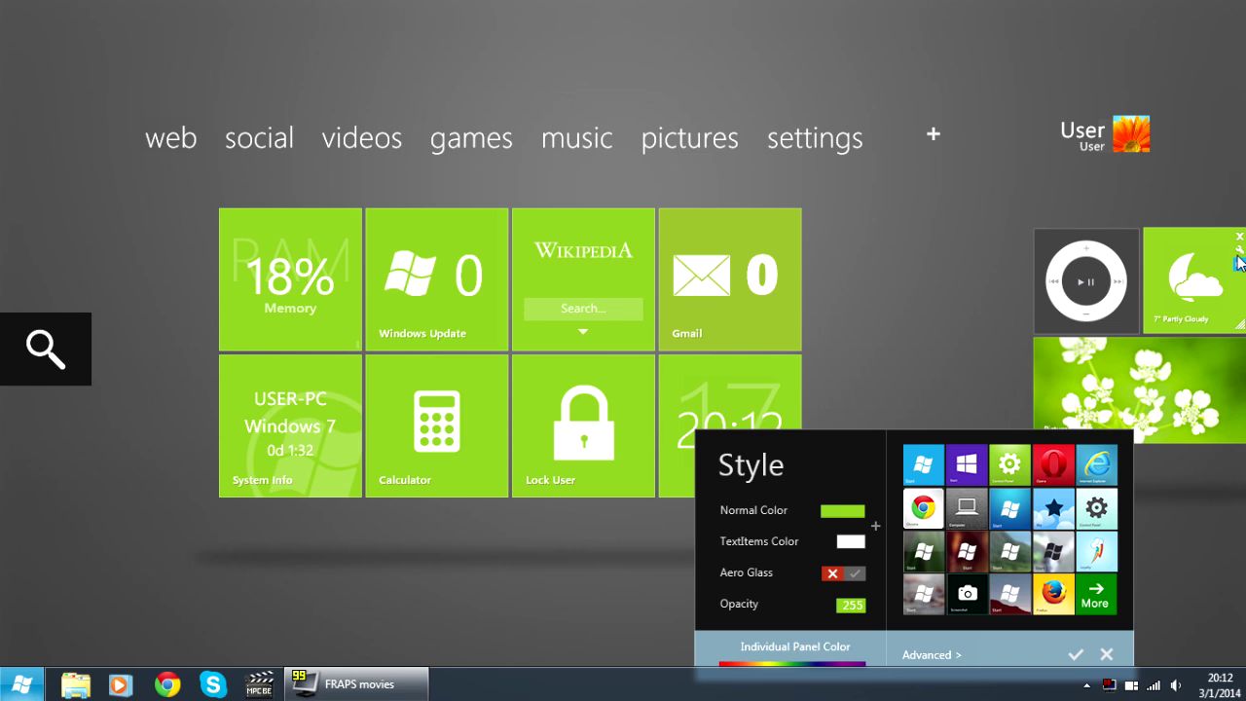
{"action": "left_click", "coordinate": [1239, 261]}
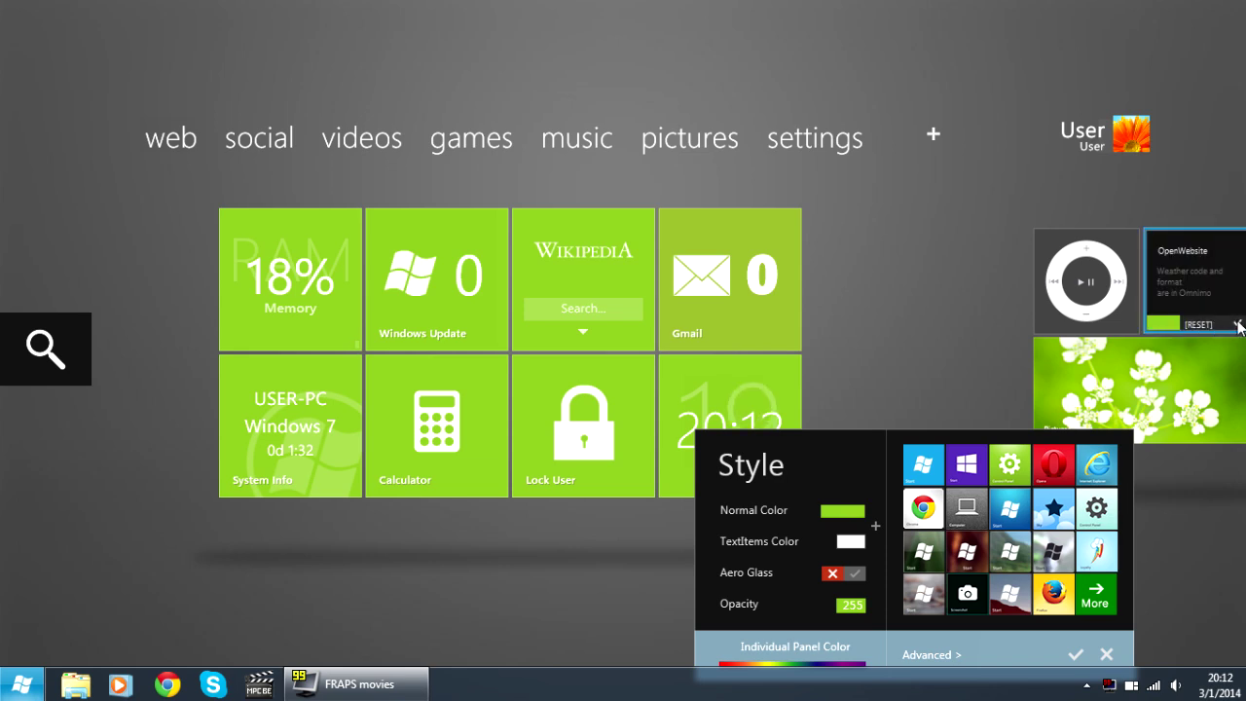
{"action": "left_click", "coordinate": [1236, 326]}
{"action": "left_click_drag", "start_coordinate": [857, 447], "coordinate": [855, 305]}
{"action": "mouse_move", "coordinate": [879, 366]}
{"action": "left_mouse_down"}
{"action": "mouse_move", "coordinate": [728, 399]}
{"action": "mouse_move", "coordinate": [701, 272]}
{"action": "mouse_move", "coordinate": [752, 374]}
{"action": "left_mouse_up"}
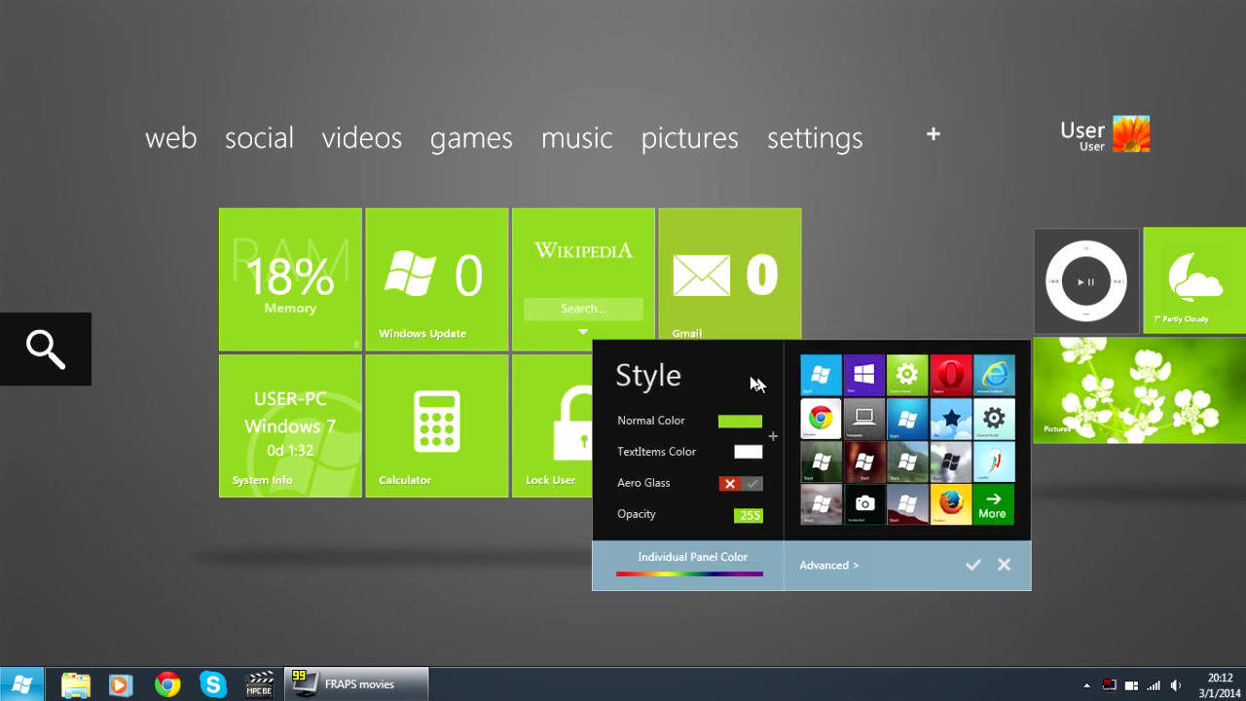
Apply the Default theme with lime green tile colour to all tiles and close Style.
{"action": "left_click", "coordinate": [816, 376]}
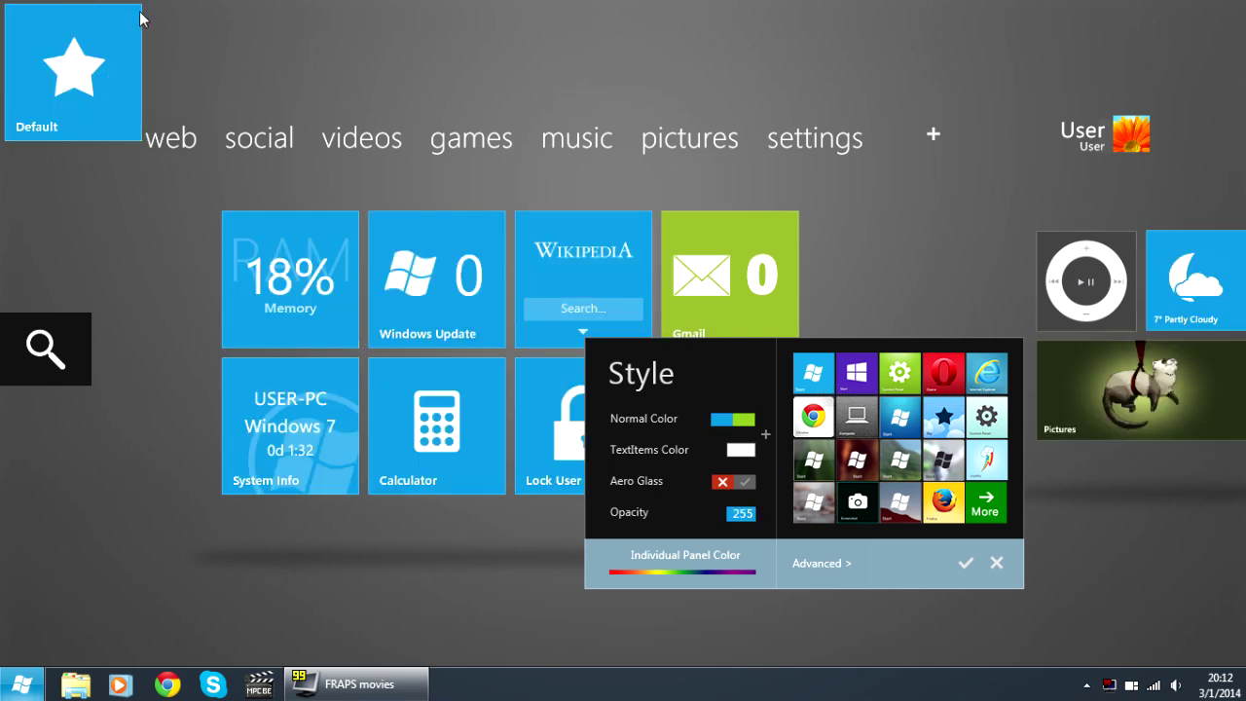
{"action": "left_click", "coordinate": [767, 436]}
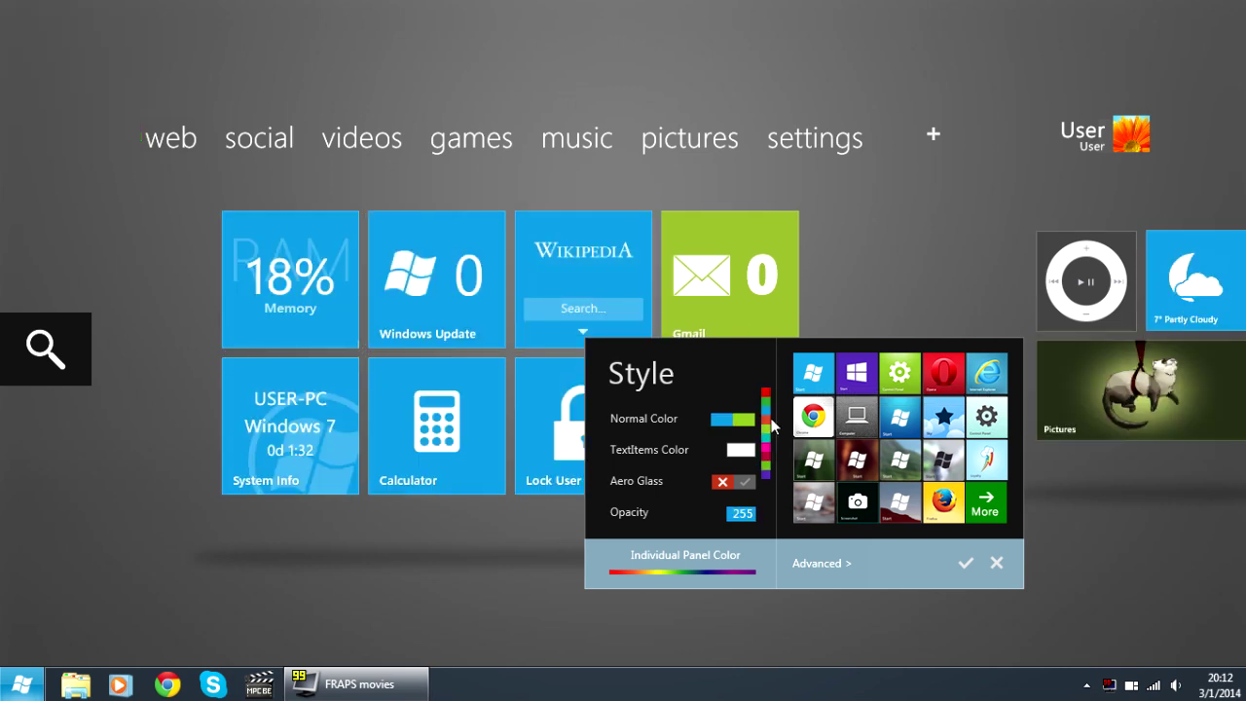
{"action": "left_click", "coordinate": [766, 440]}
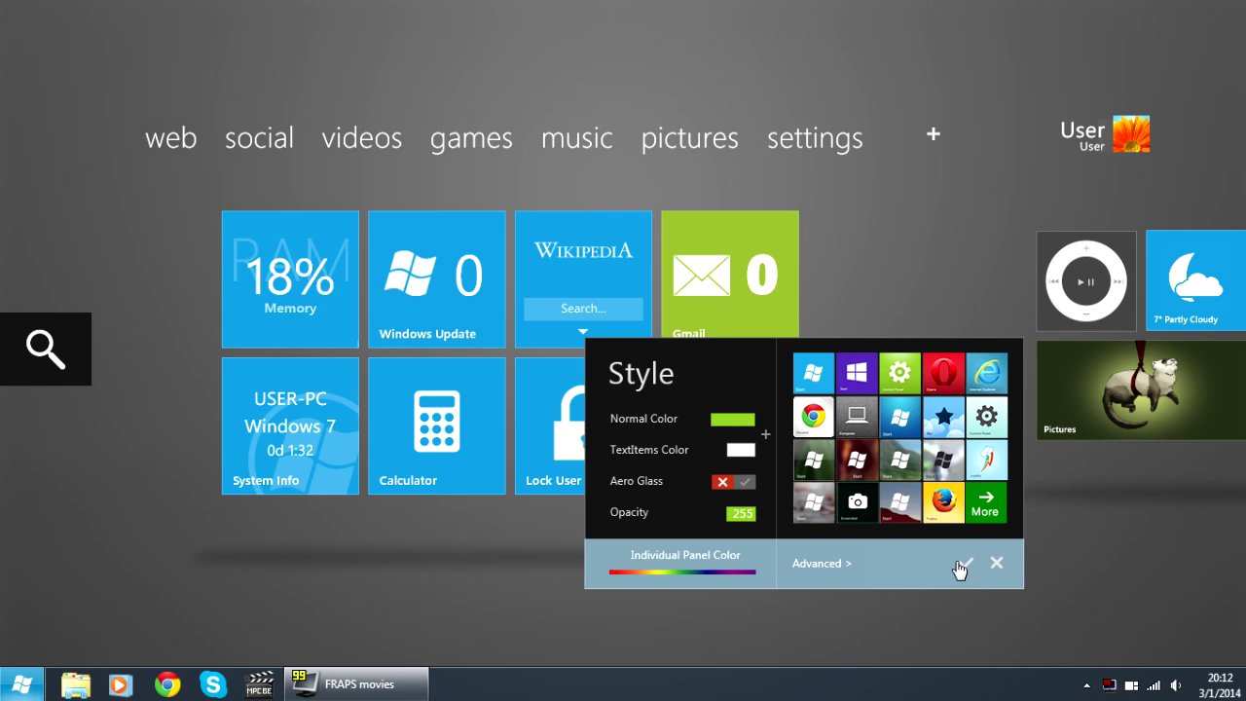
{"action": "left_click", "coordinate": [963, 563]}
{"action": "left_click", "coordinate": [997, 564]}
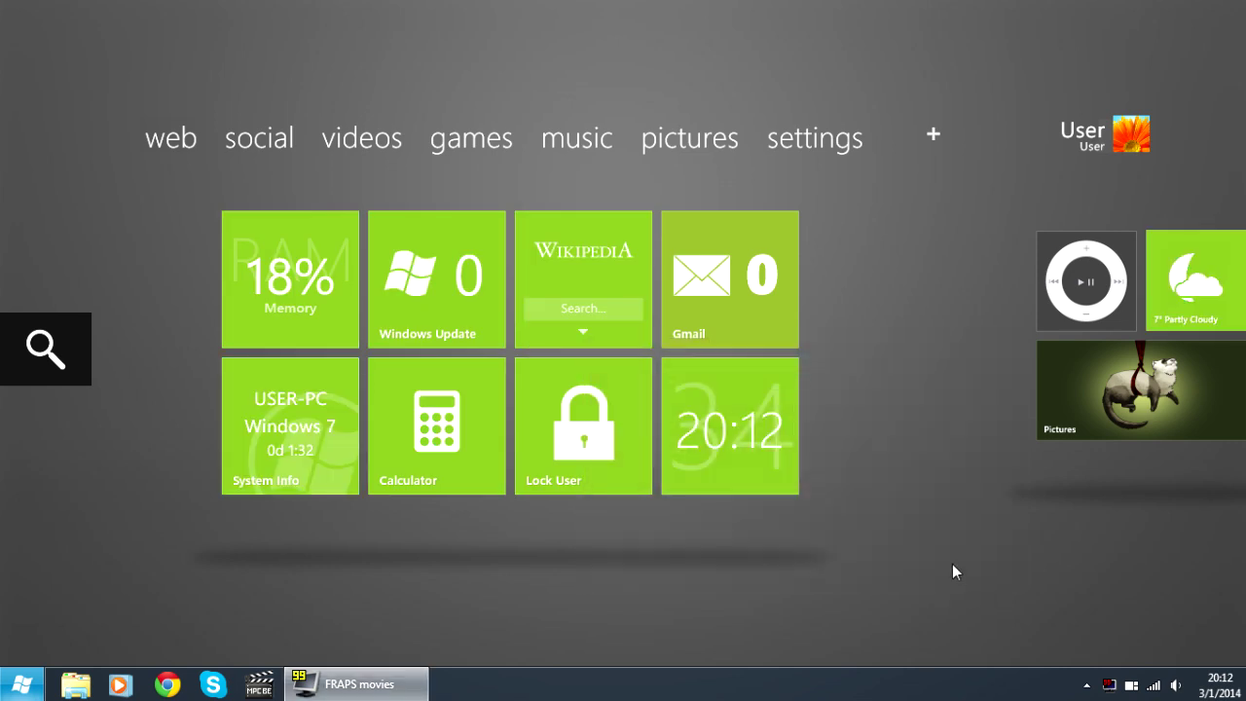
Flip the player tile to turn it lime green, then refresh the Pictures slideshow skin.
{"action": "left_click", "coordinate": [1129, 246]}
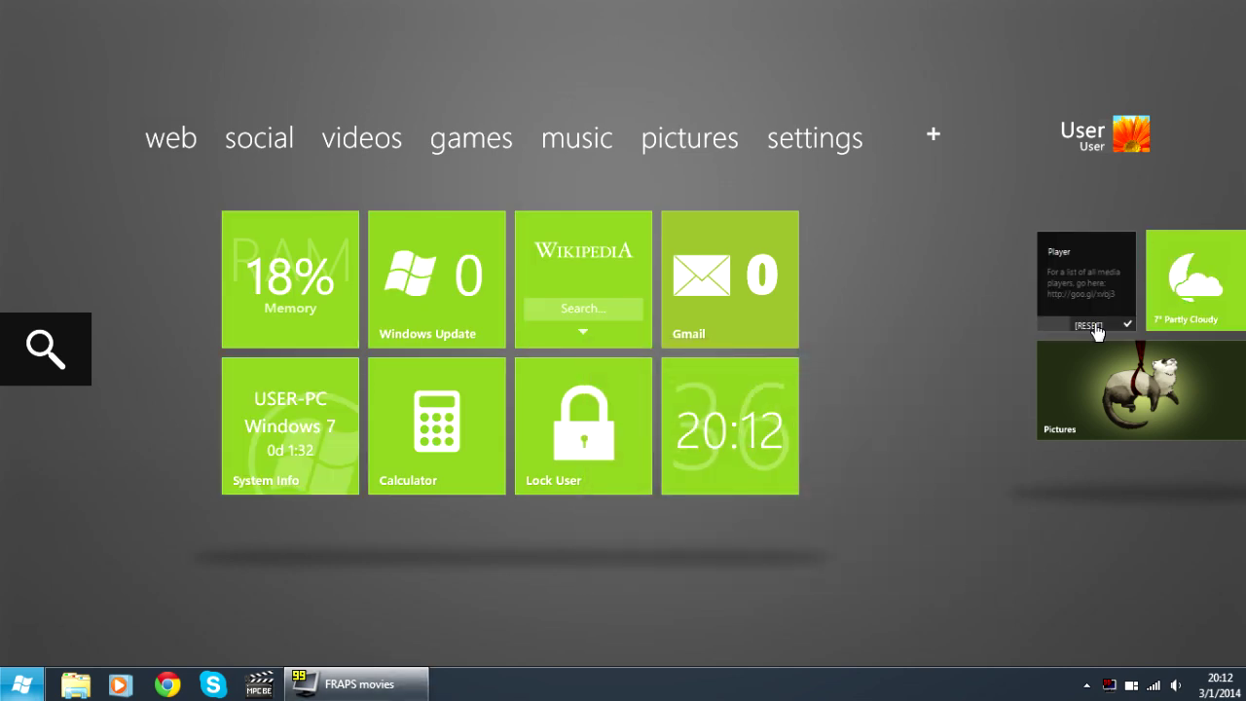
{"action": "left_click", "coordinate": [1126, 324]}
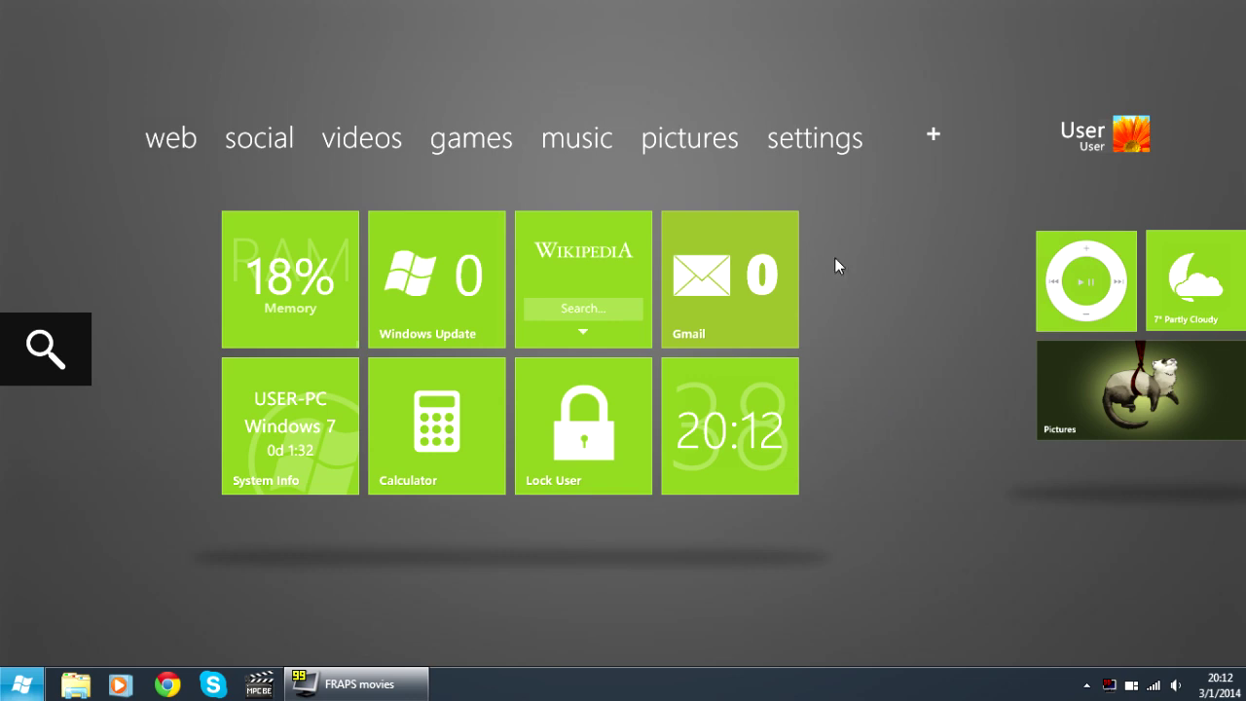
{"action": "right_click", "coordinate": [1098, 375]}
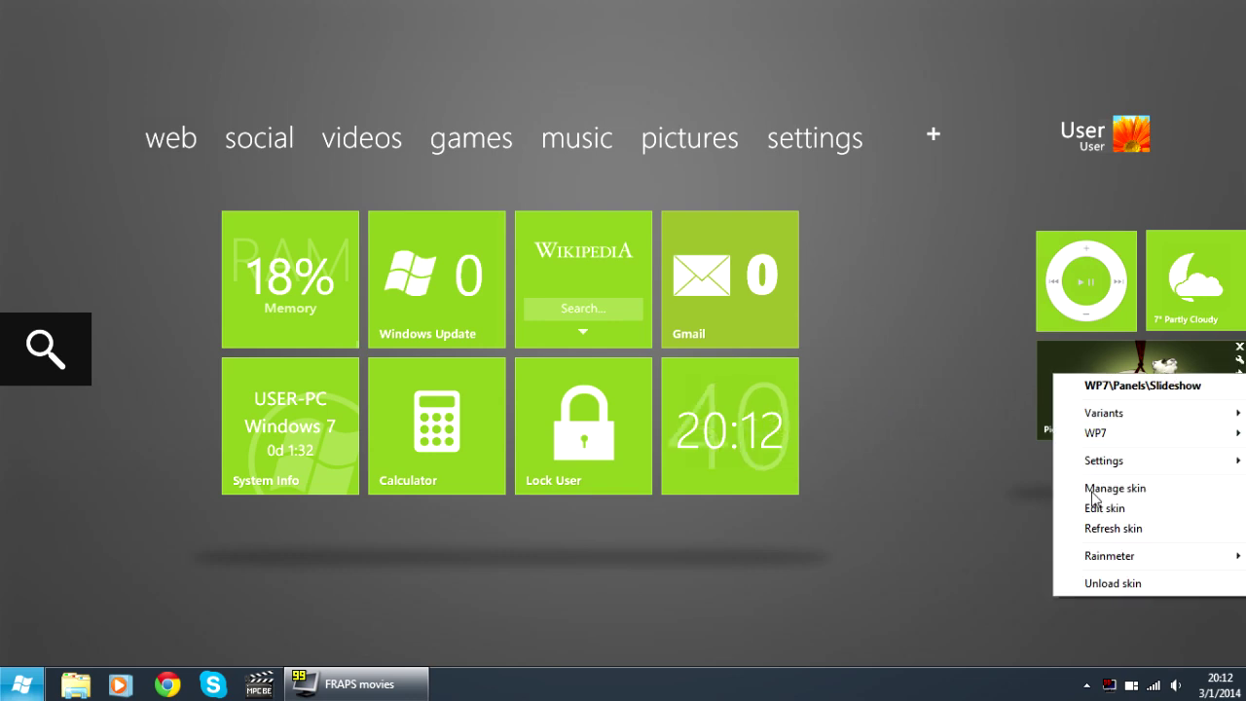
{"action": "left_click", "coordinate": [1063, 526]}
{"action": "right_click", "coordinate": [1088, 370]}
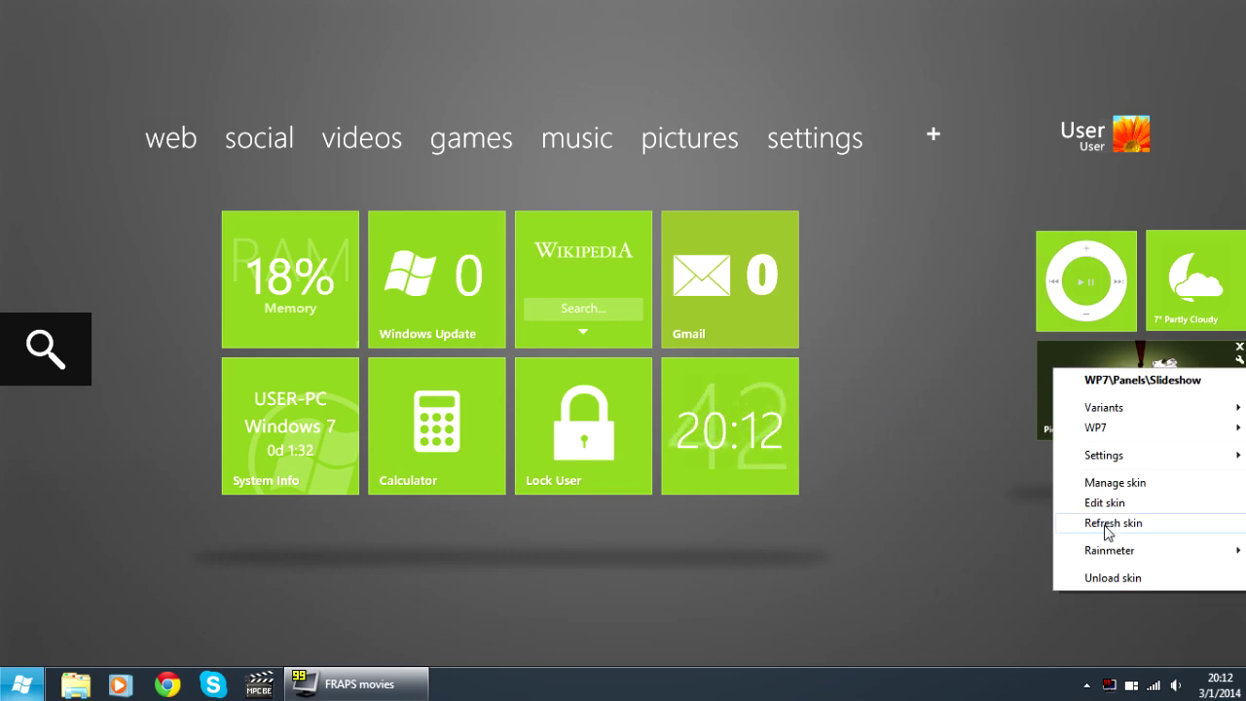
{"action": "left_click", "coordinate": [1107, 526]}
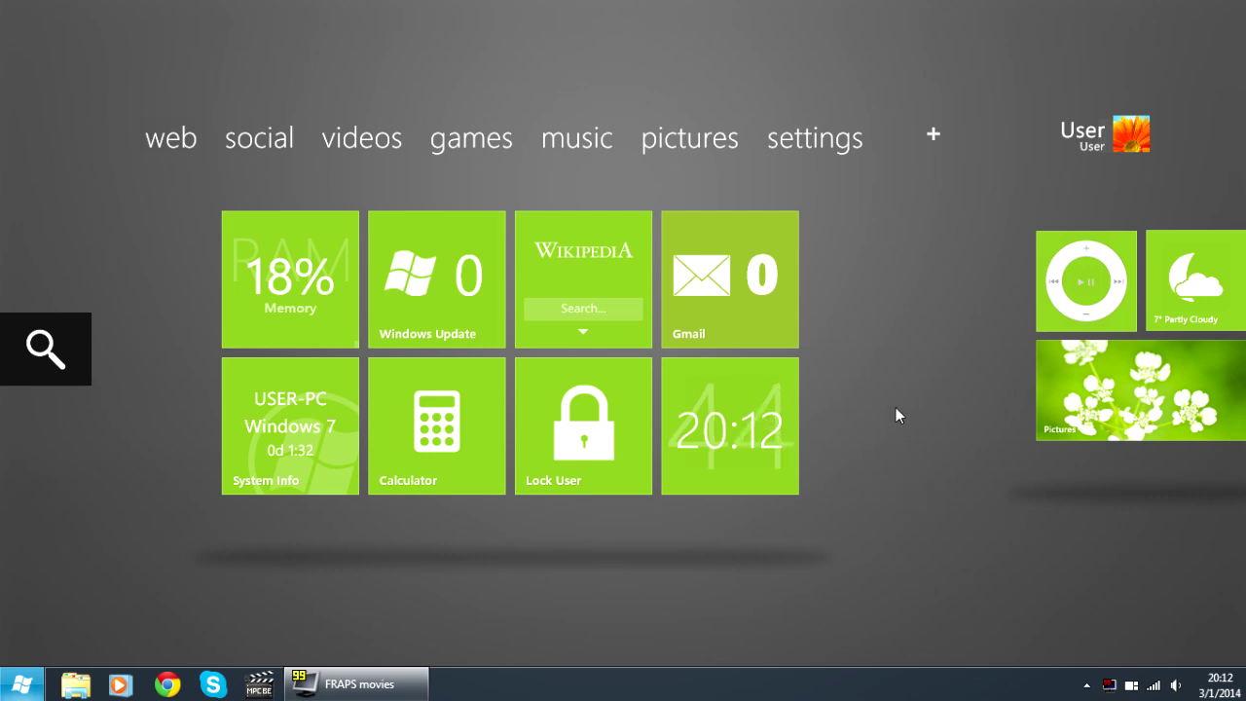
Change the User widget's UserName setting from 'User' to 'Alex' and save it.
{"action": "left_click", "coordinate": [1129, 136]}
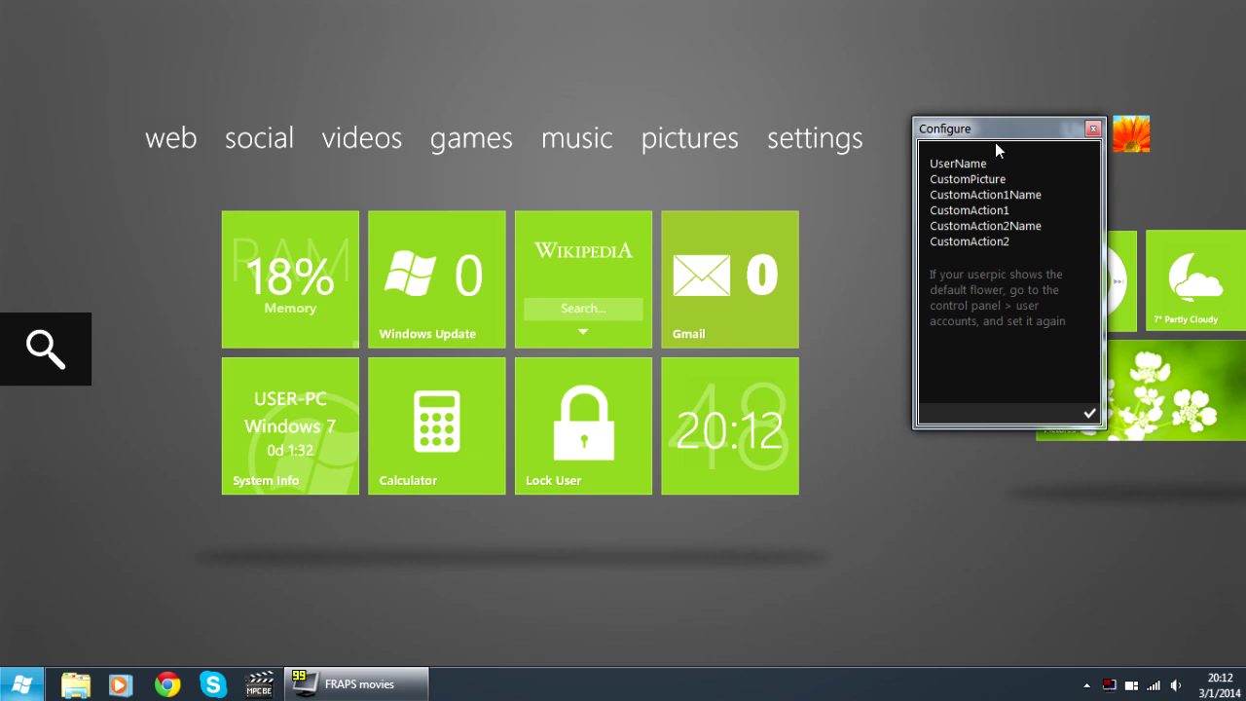
{"action": "left_click_drag", "start_coordinate": [995, 142], "coordinate": [824, 141]}
{"action": "left_click", "coordinate": [820, 175]}
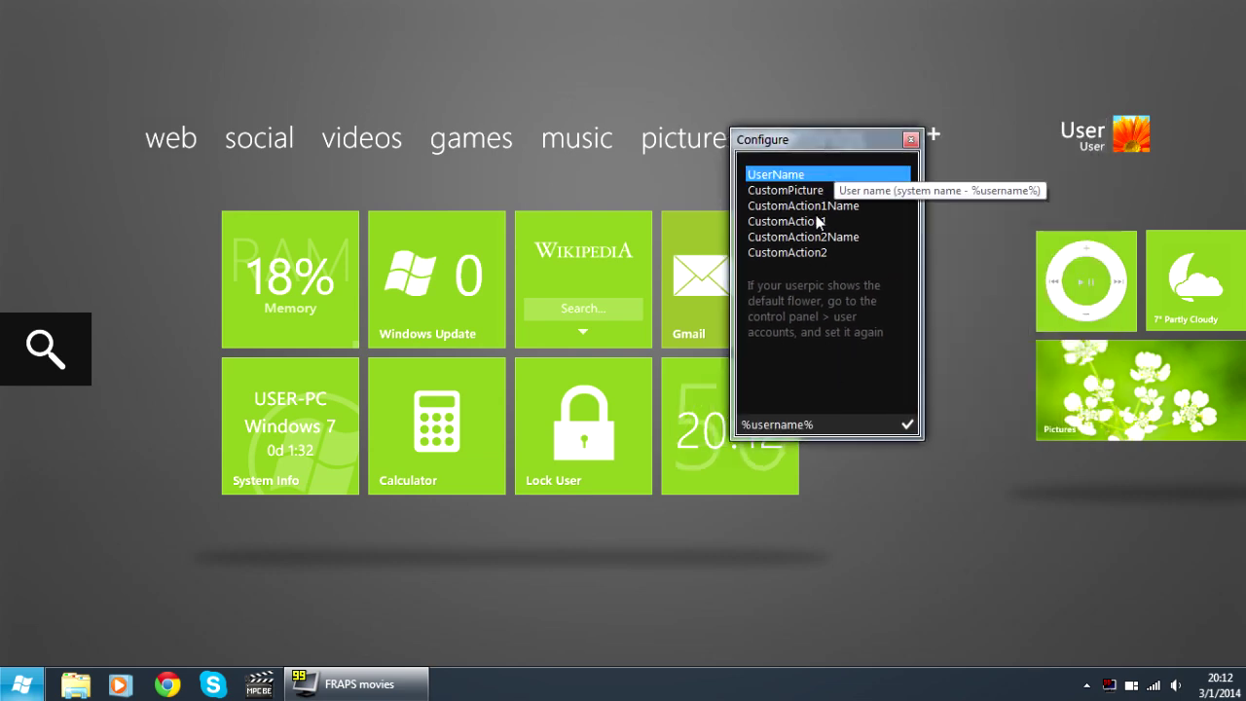
{"action": "key", "text": "ctrl+a"}
{"action": "type", "text": "Ale"}
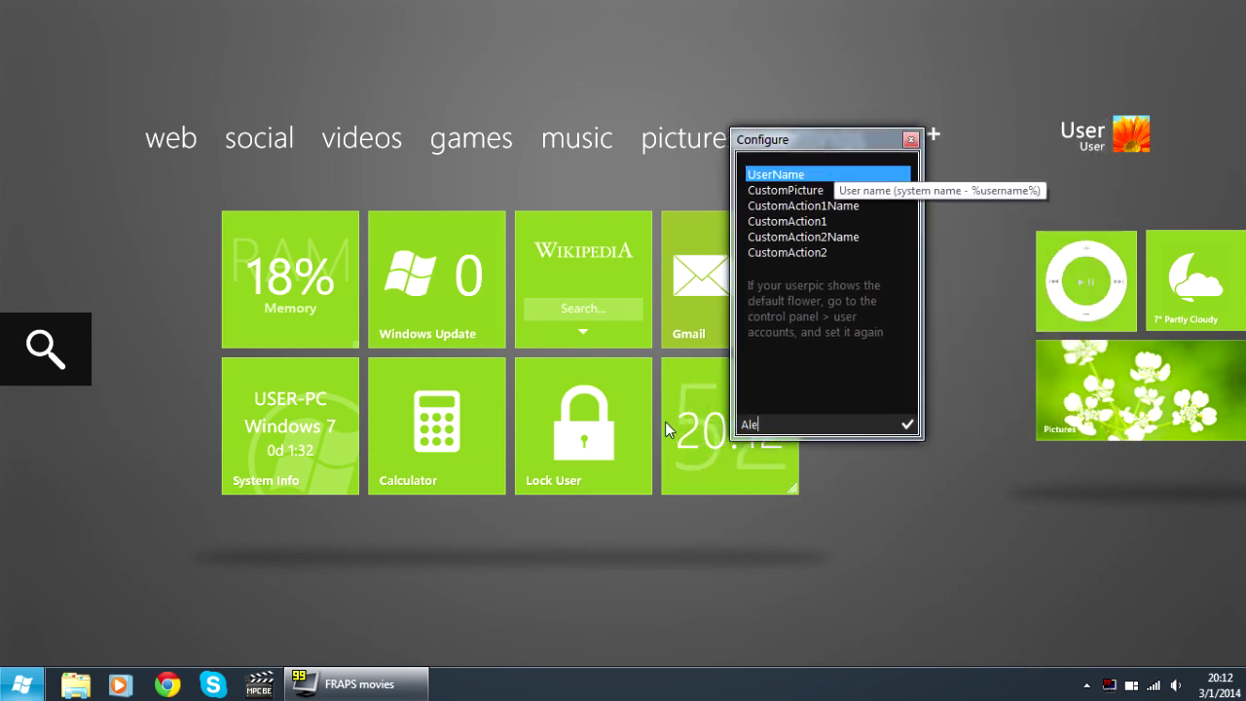
{"action": "type", "text": "x"}
{"action": "left_click", "coordinate": [902, 419]}
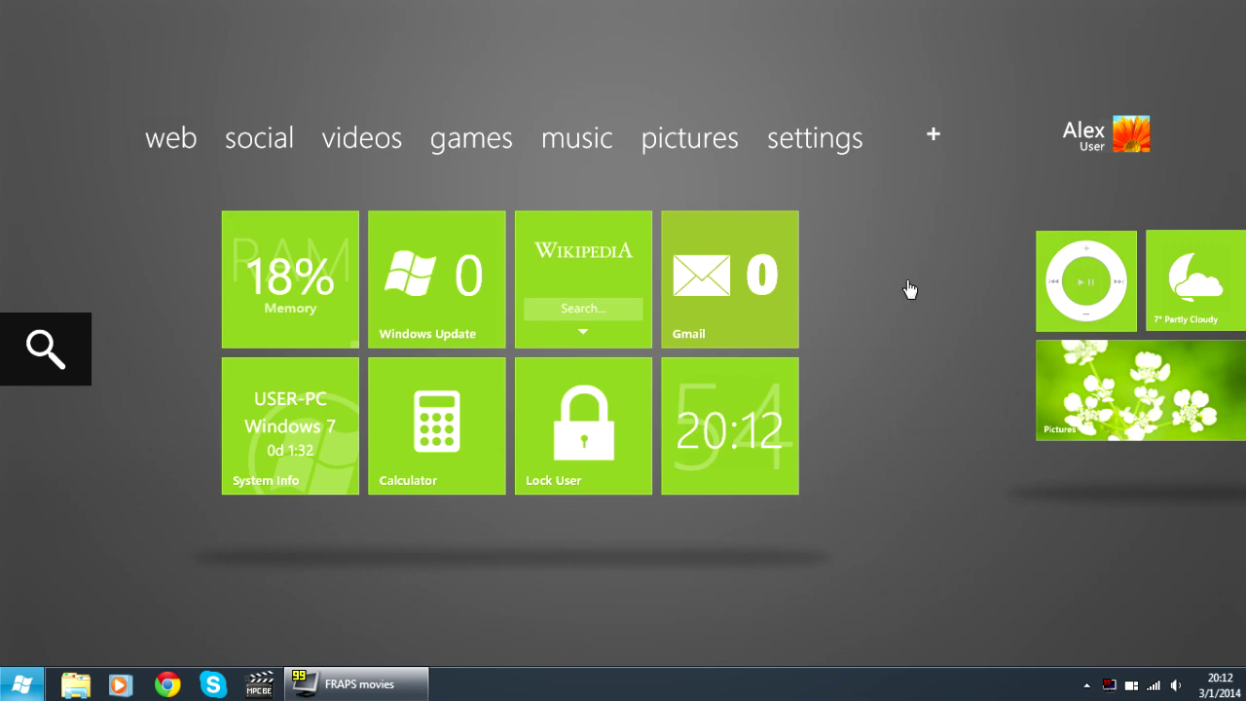